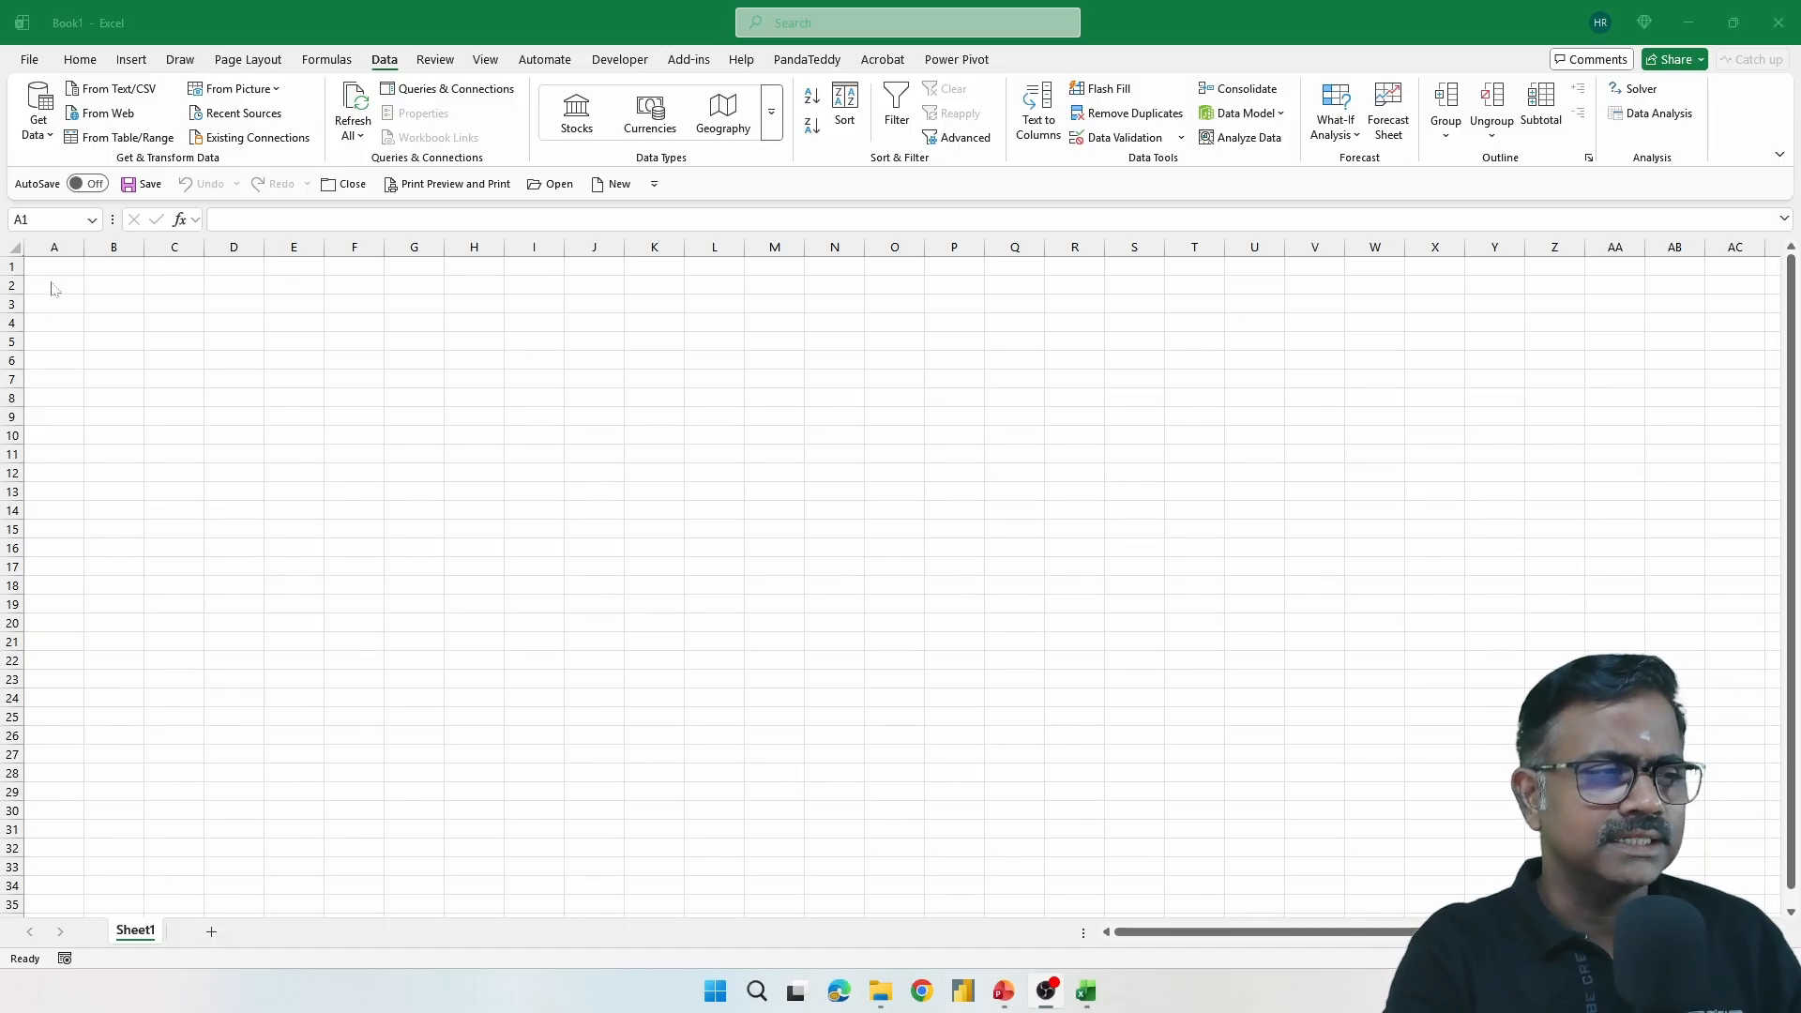
# Step: Launch the Power Query Editor and import the Excel workbook Appending Queries Dataset as a new source
pyautogui.click(47, 129)
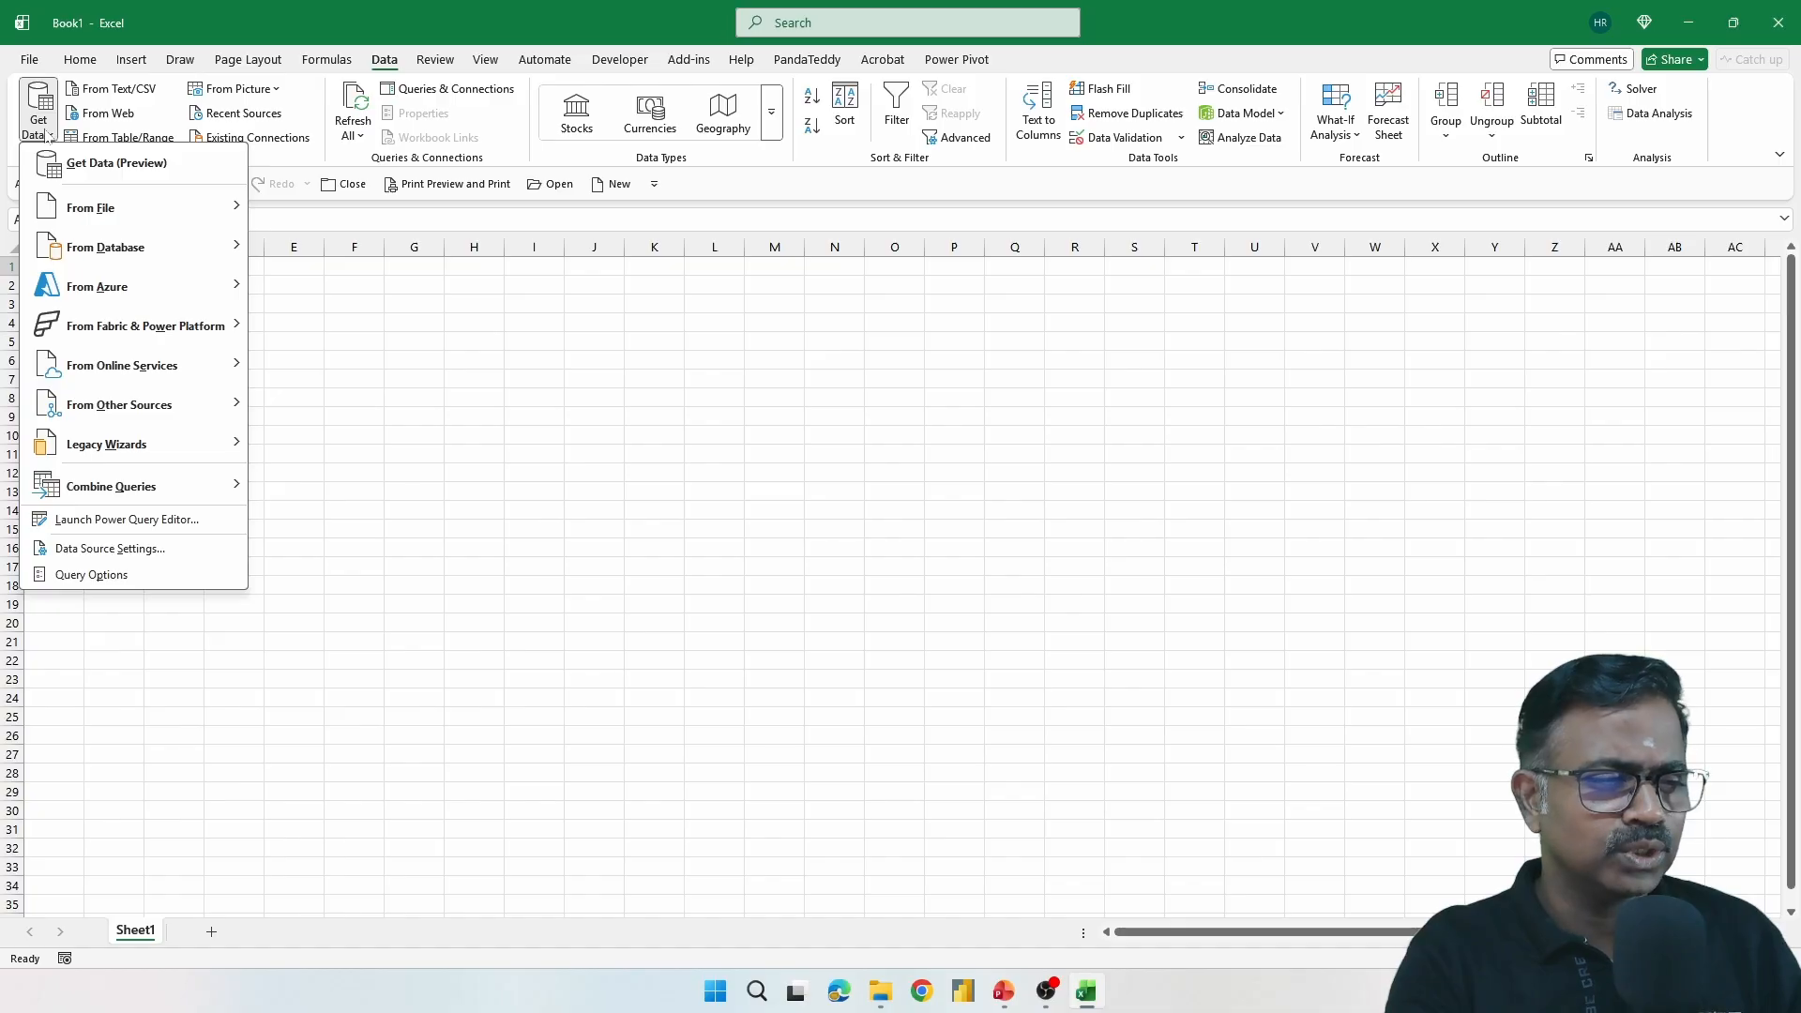
pyautogui.click(99, 523)
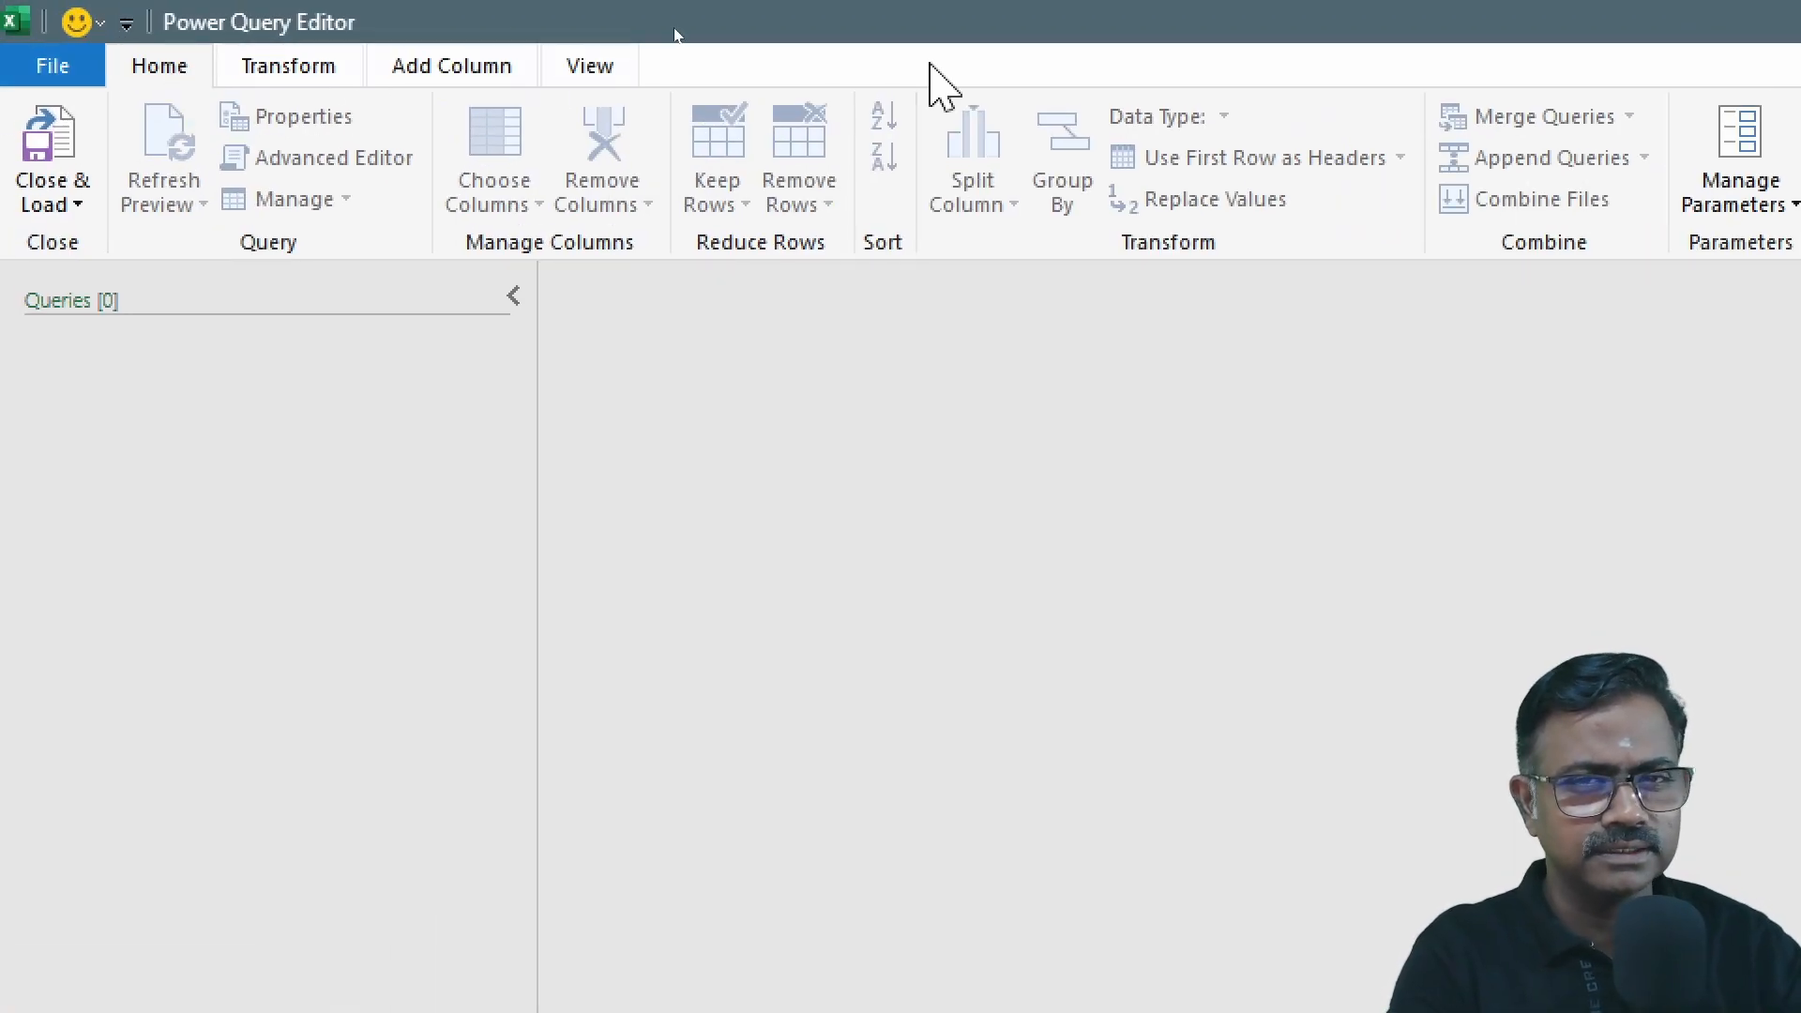
pyautogui.click(1557, 116)
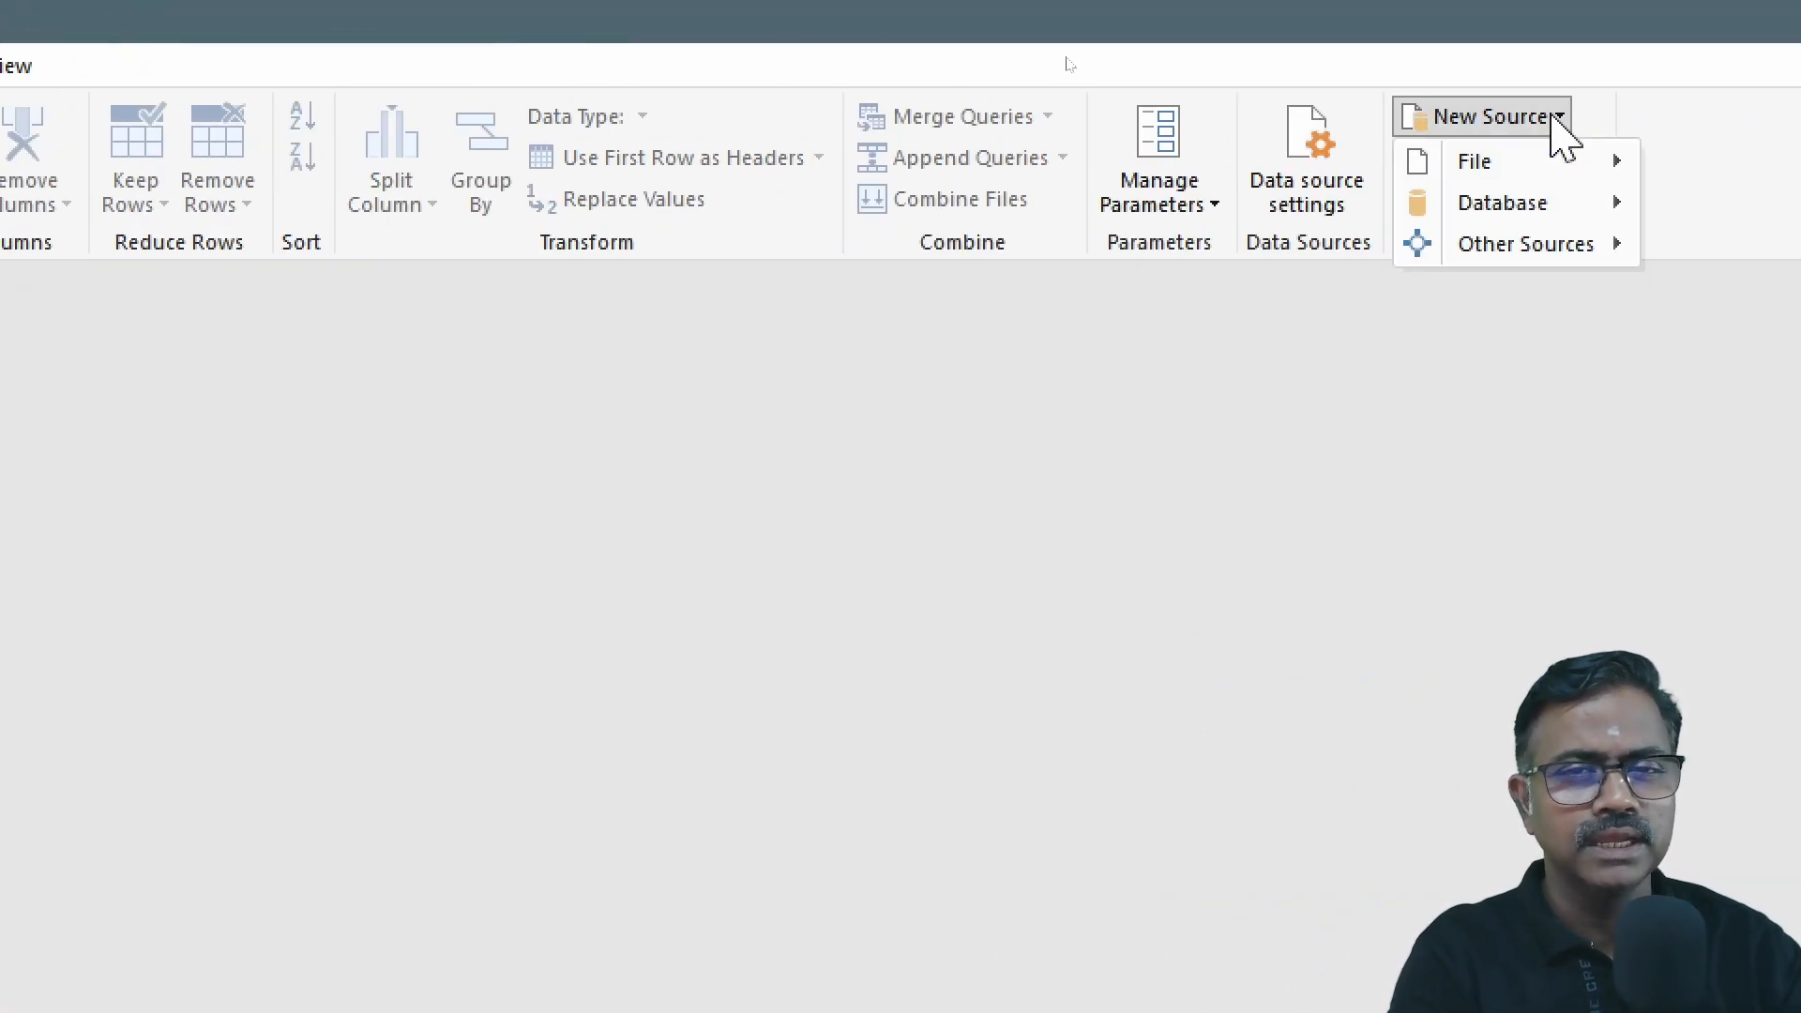
pyautogui.moveTo(1511, 169)
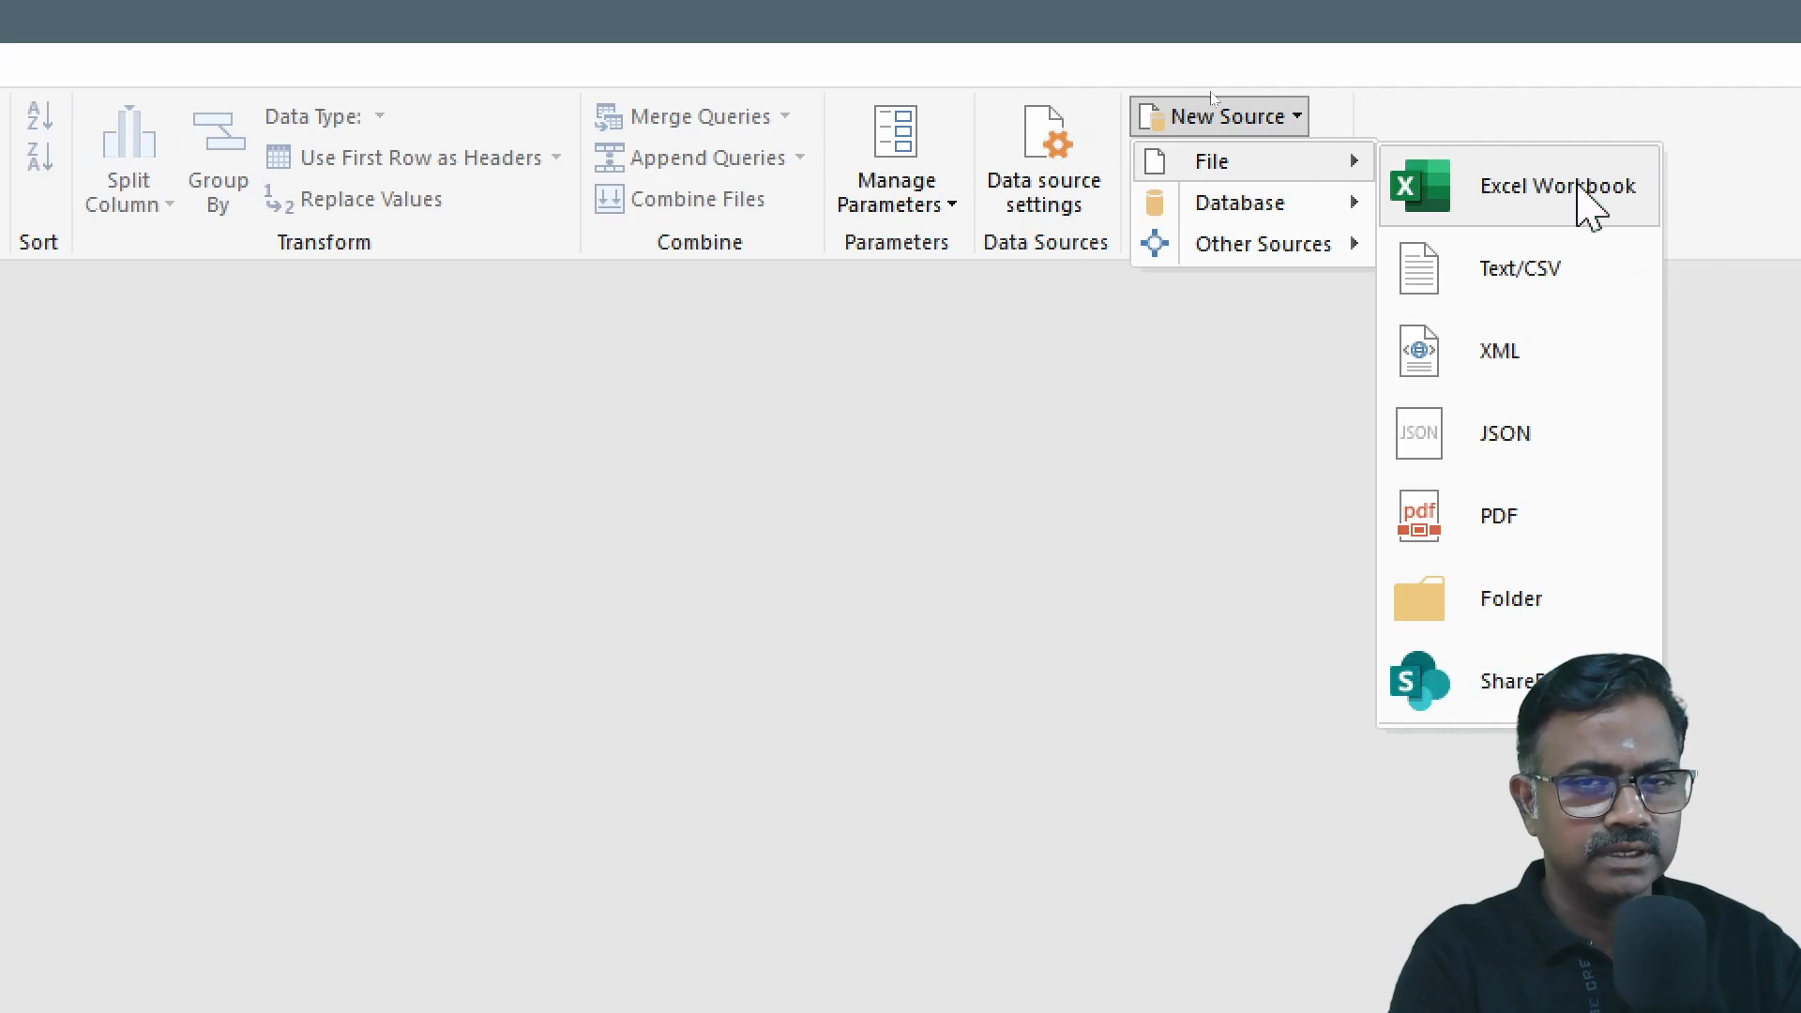
pyautogui.click(1587, 202)
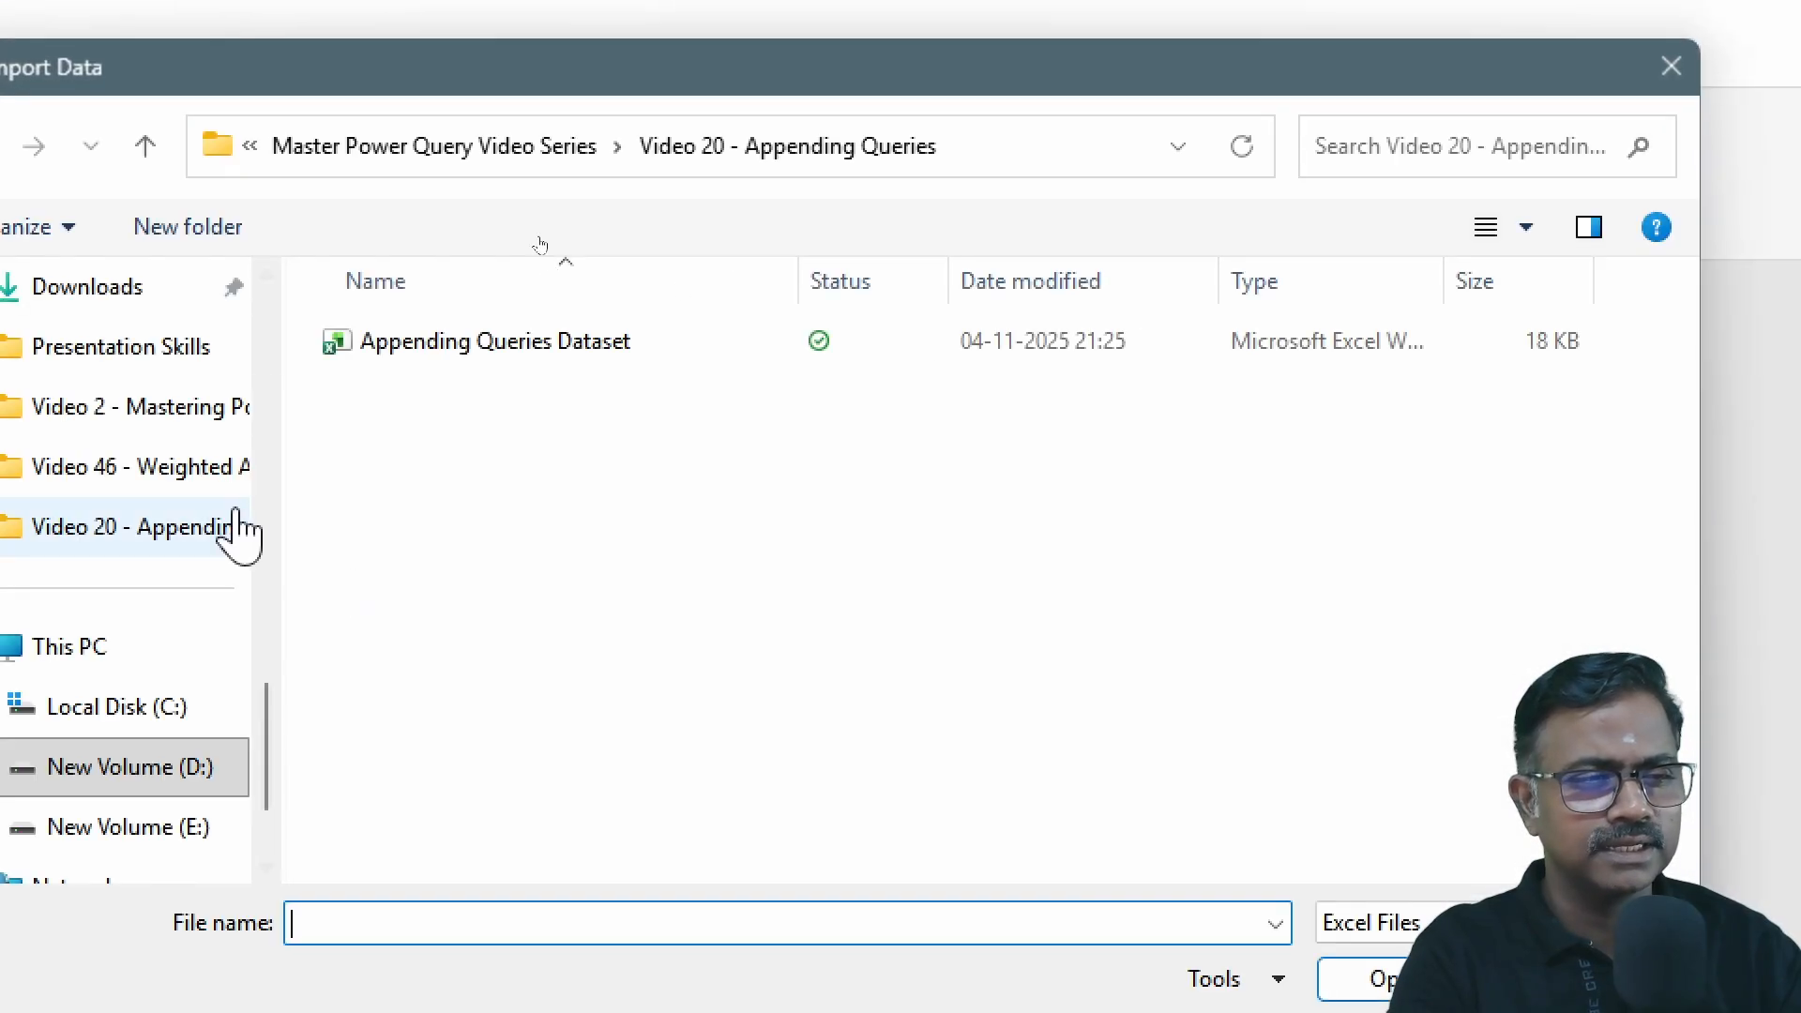
pyautogui.click(506, 348)
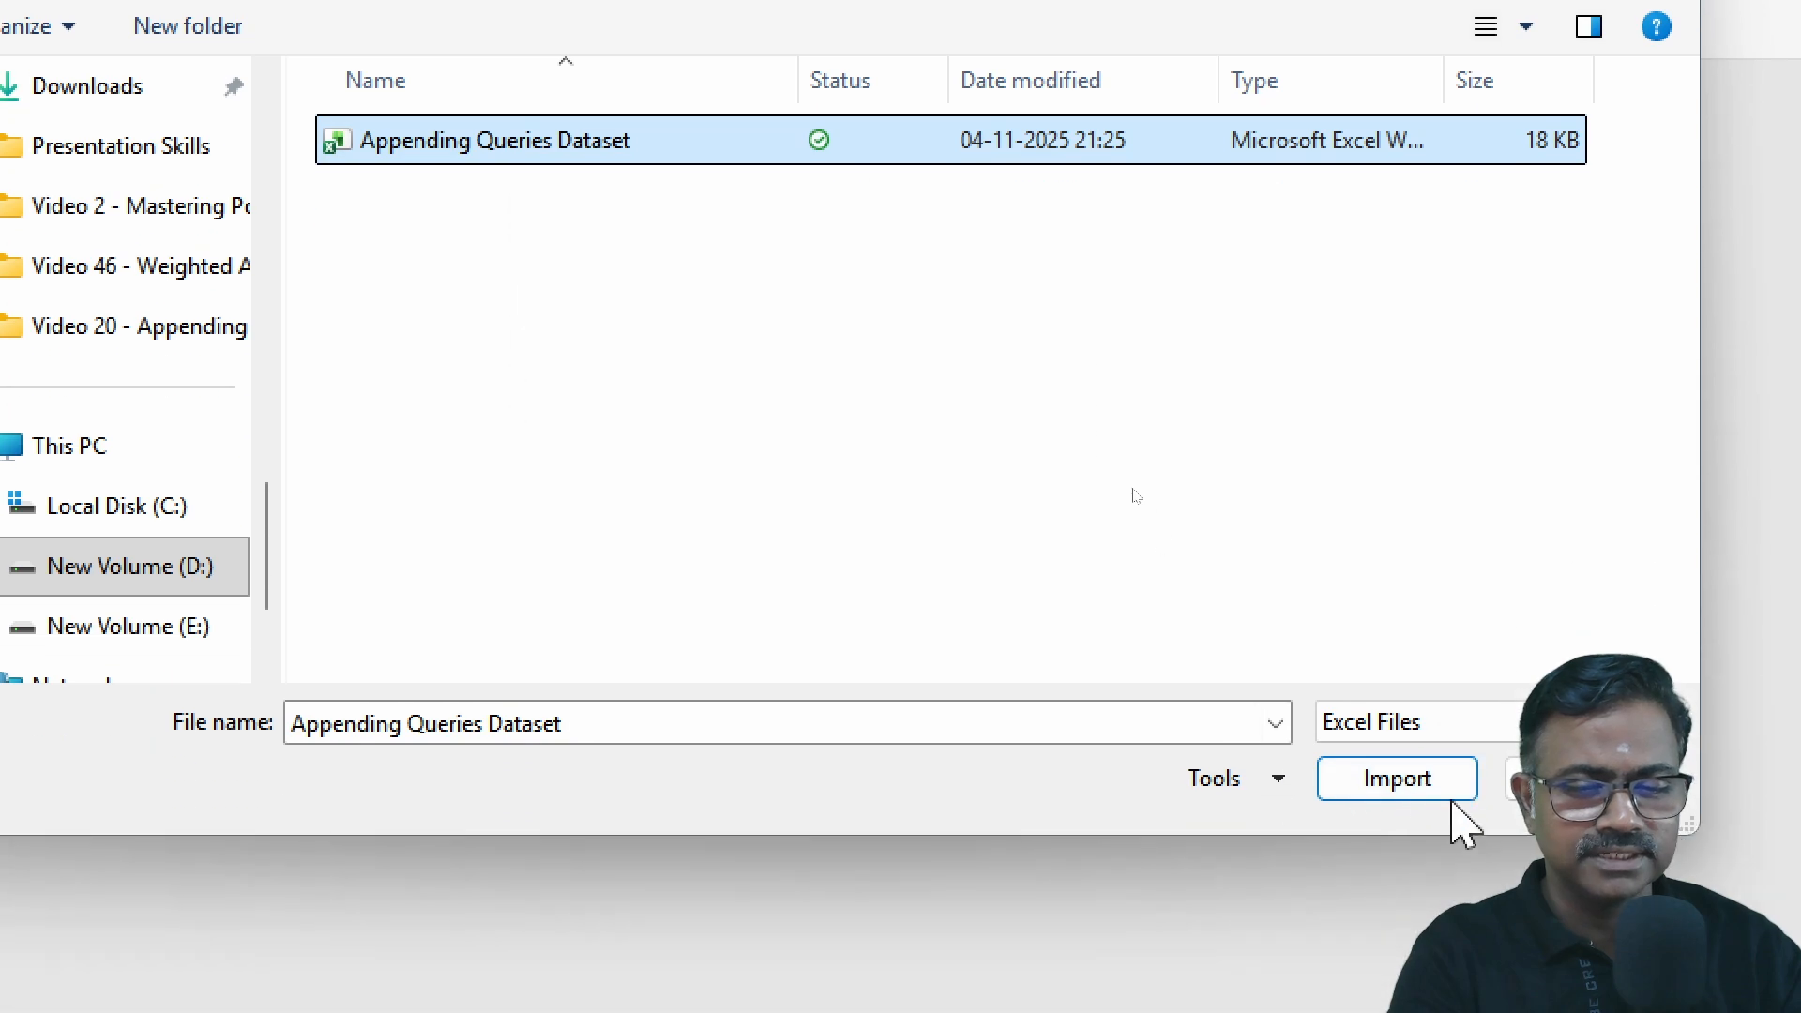
pyautogui.click(1410, 778)
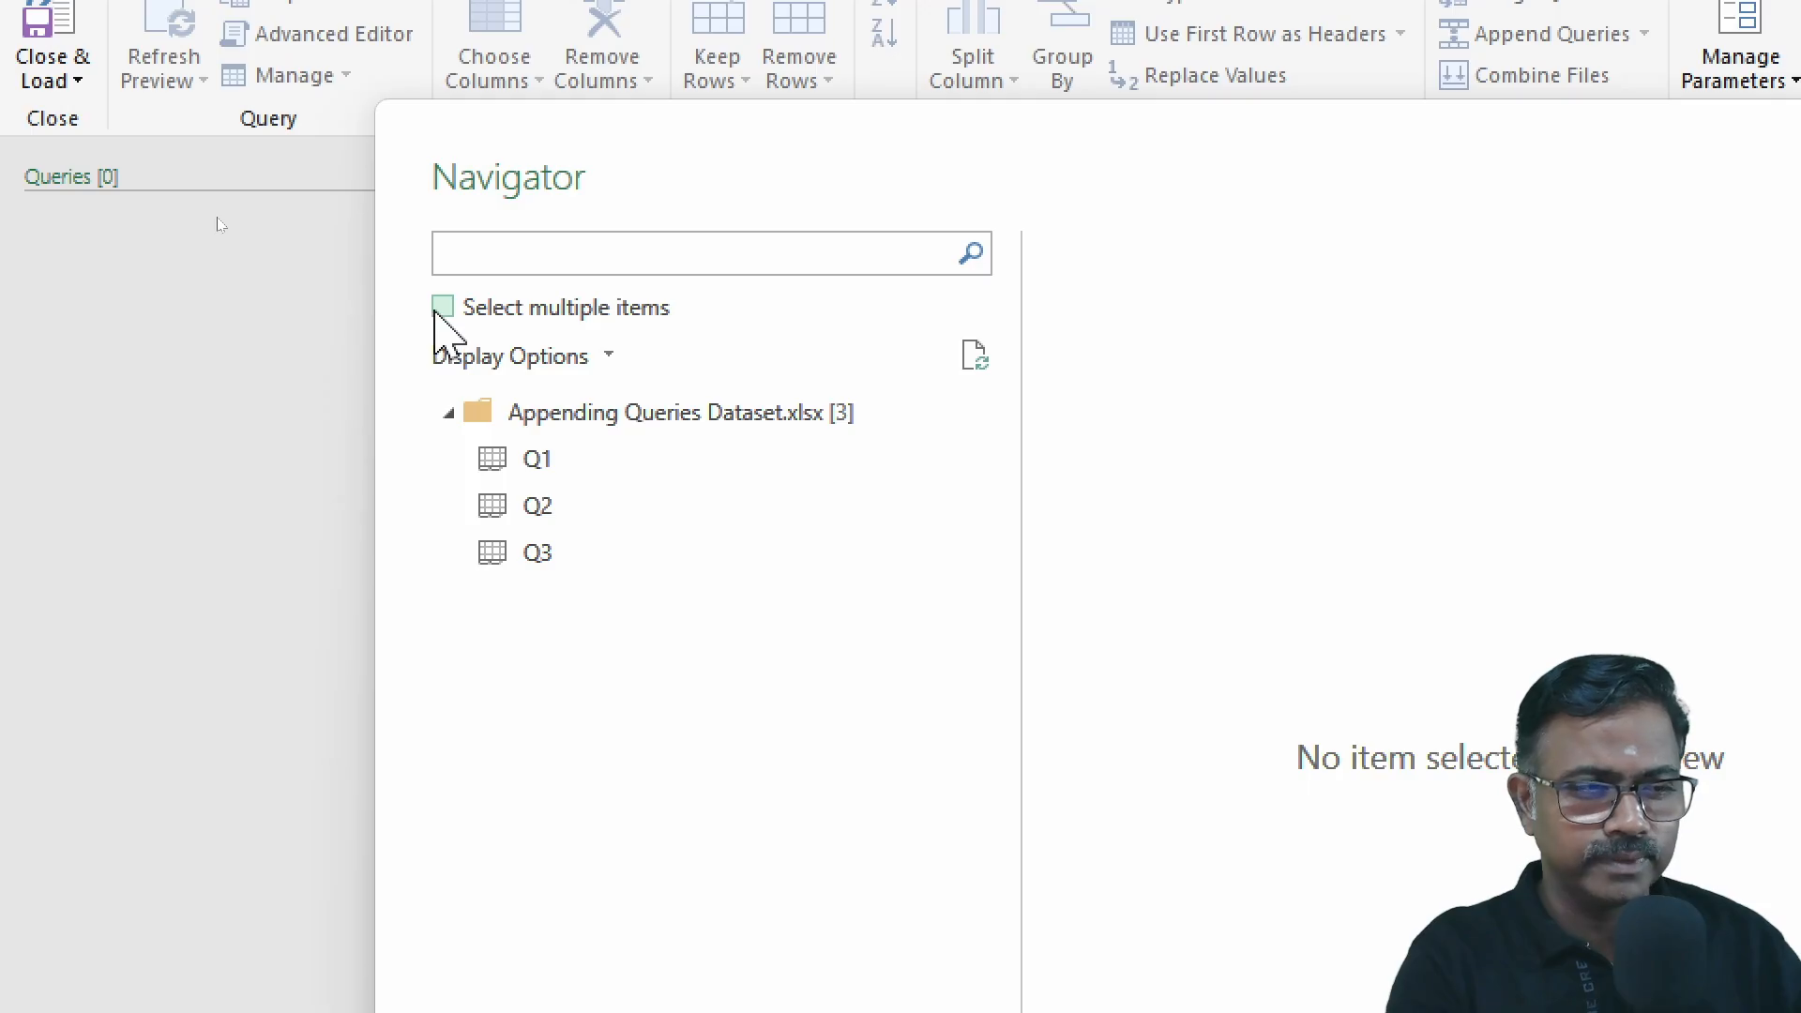
# Step: Enable multiple selection, choose sheets Q1, Q2 and Q3, preview their data, and load them as queries
pyautogui.click(438, 313)
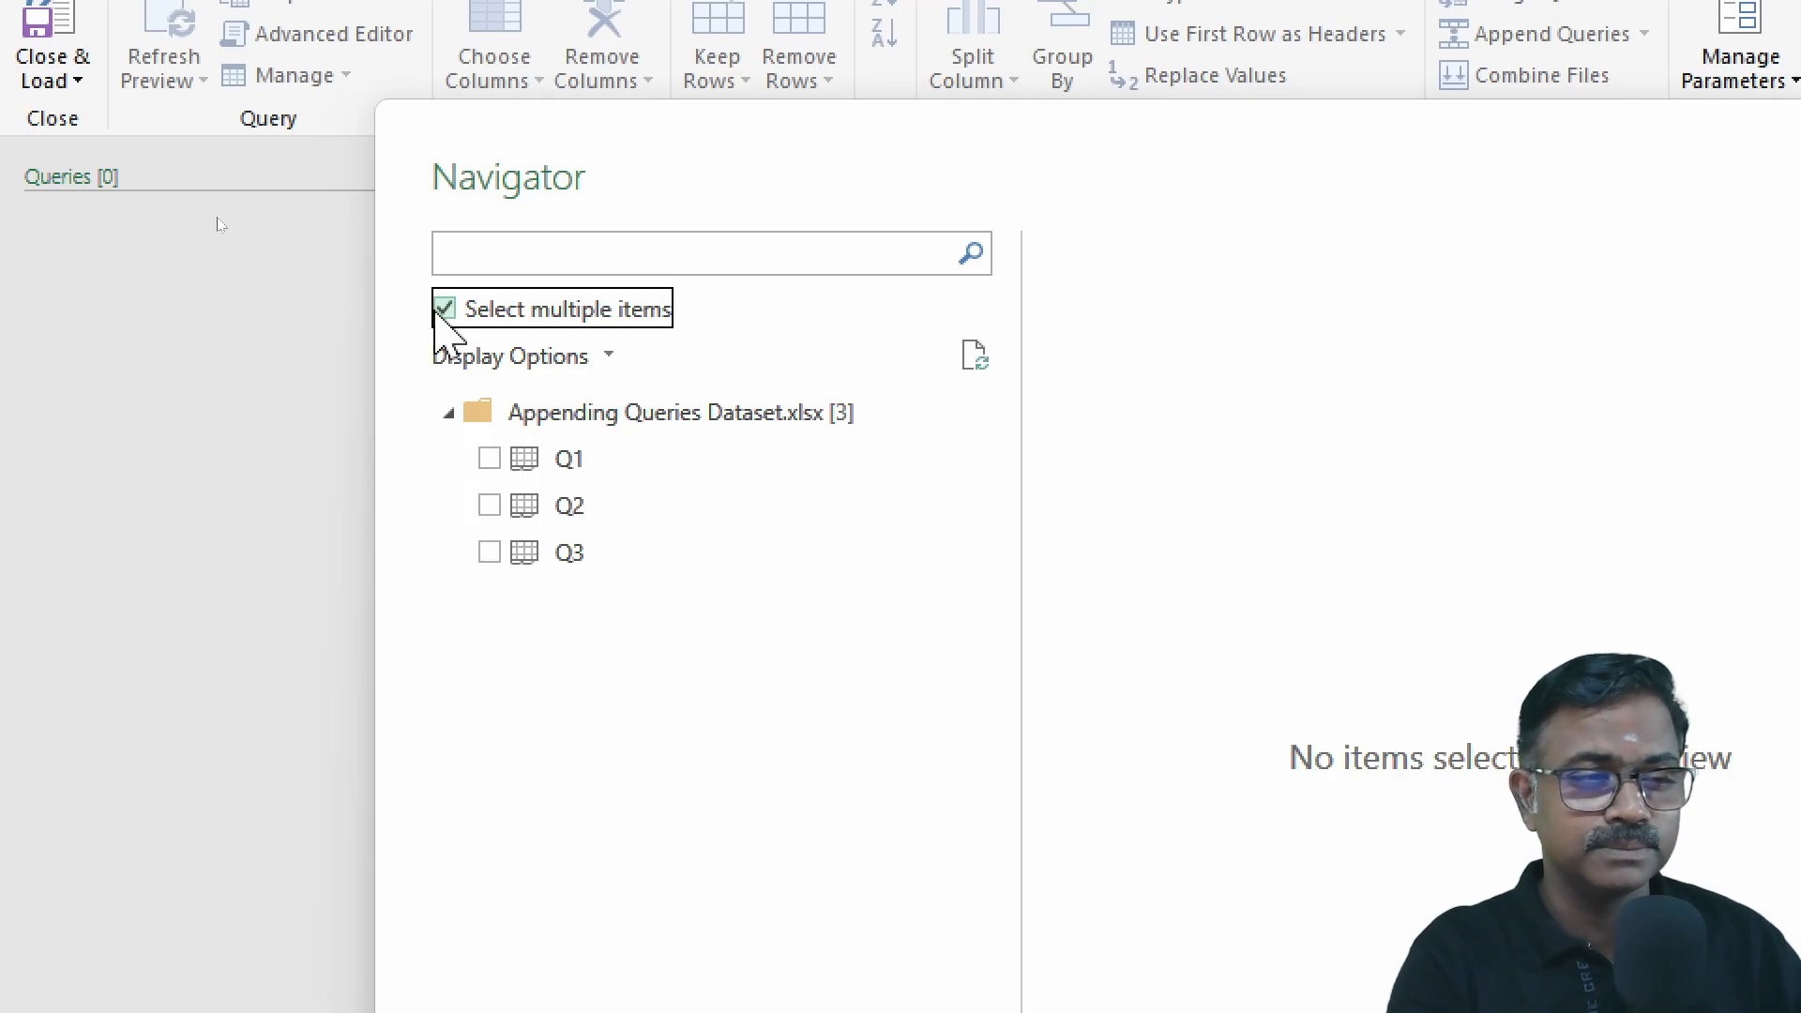
pyautogui.click(489, 460)
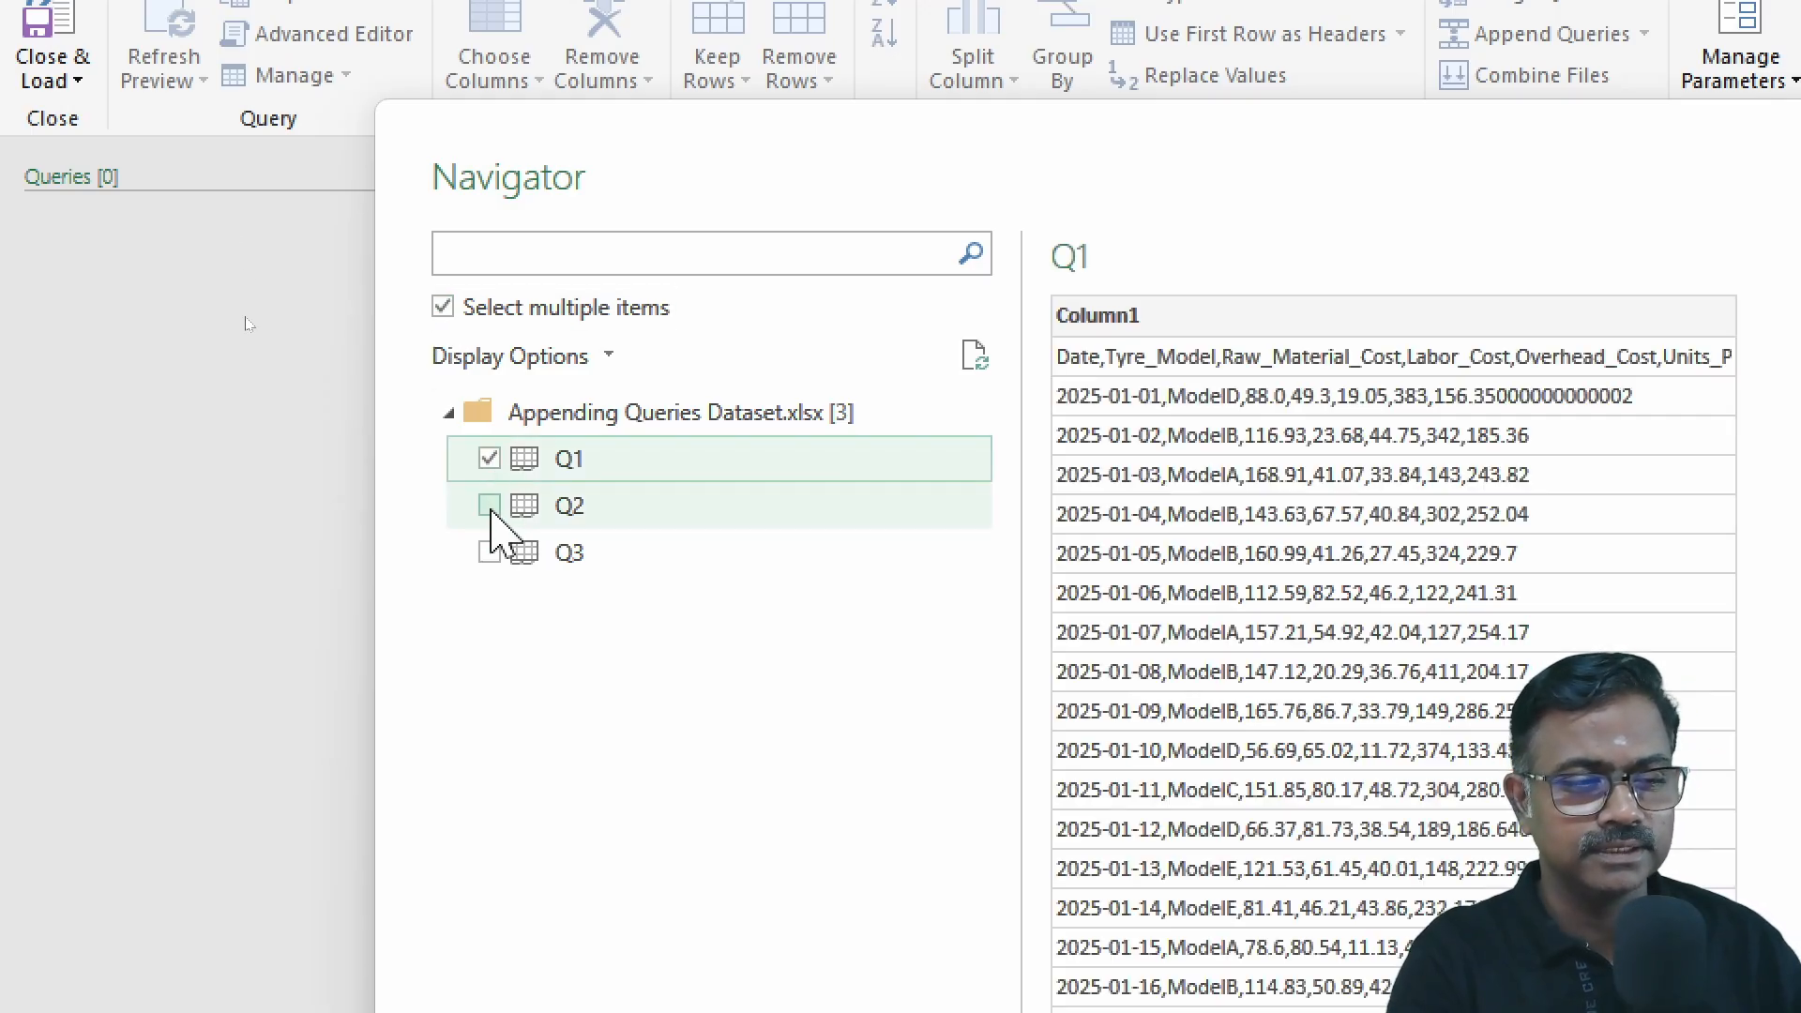
pyautogui.click(489, 507)
pyautogui.click(516, 558)
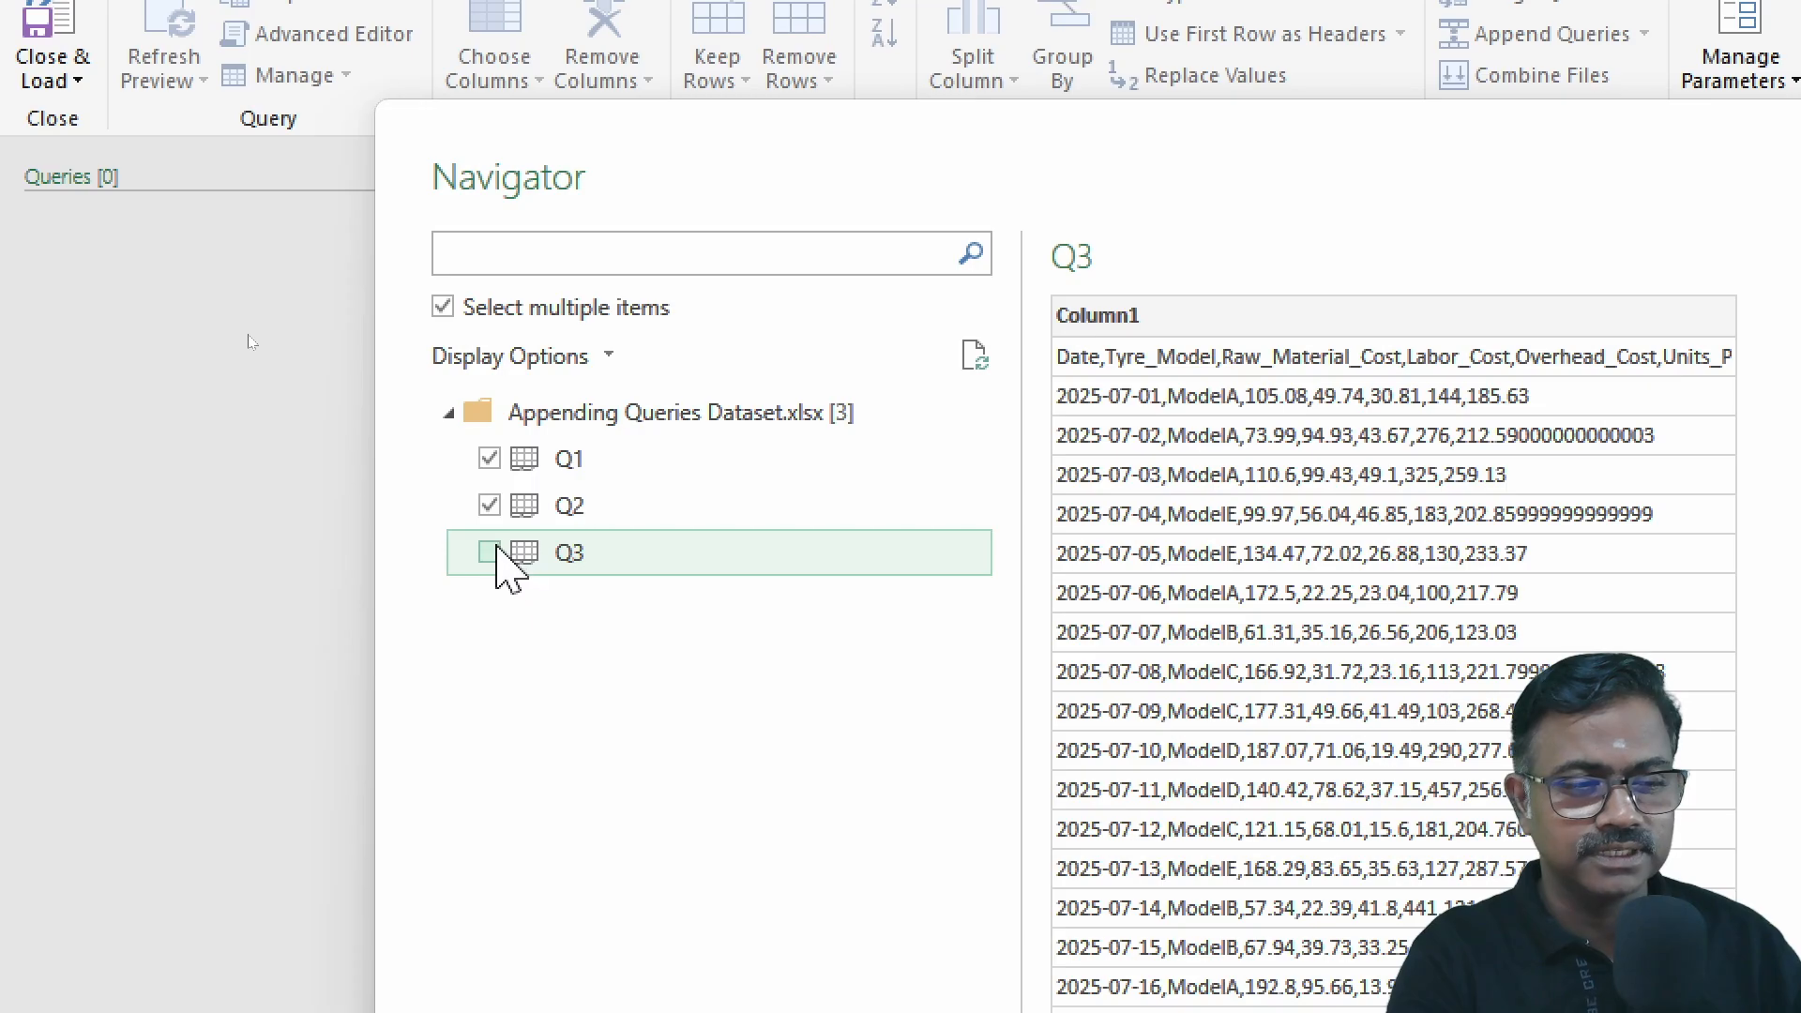
pyautogui.click(495, 551)
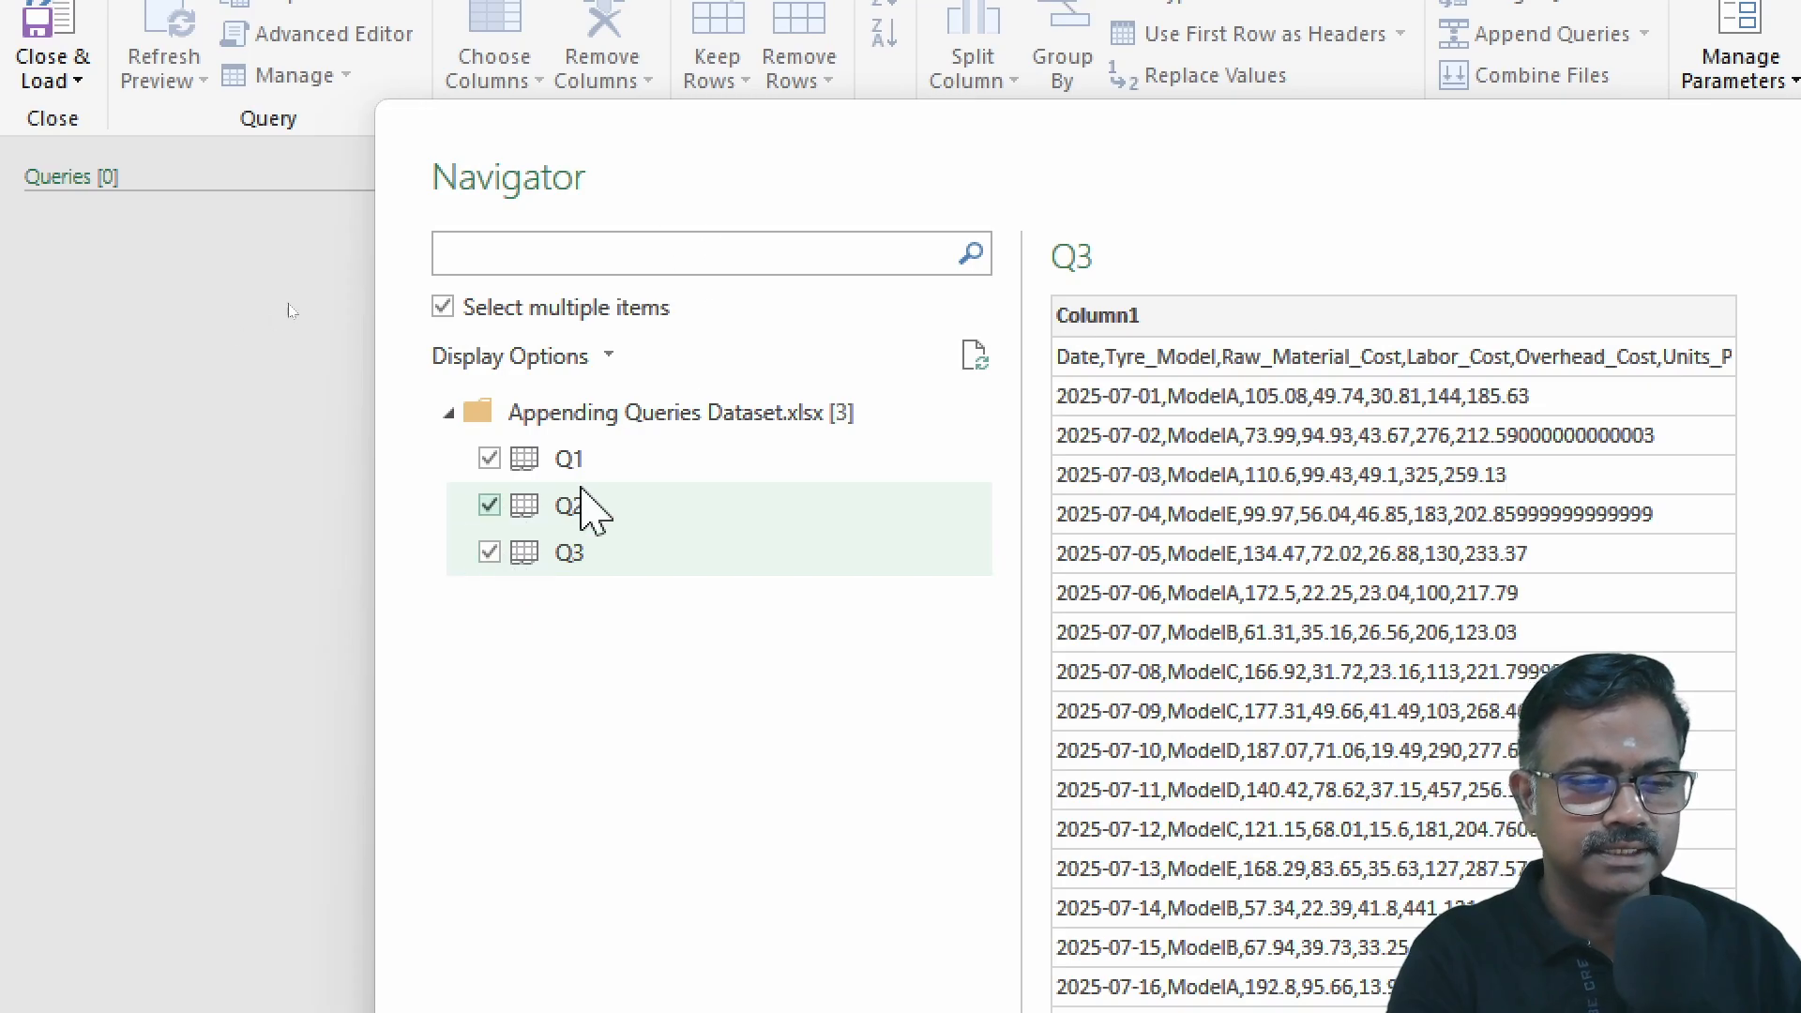
pyautogui.click(577, 507)
pyautogui.click(571, 466)
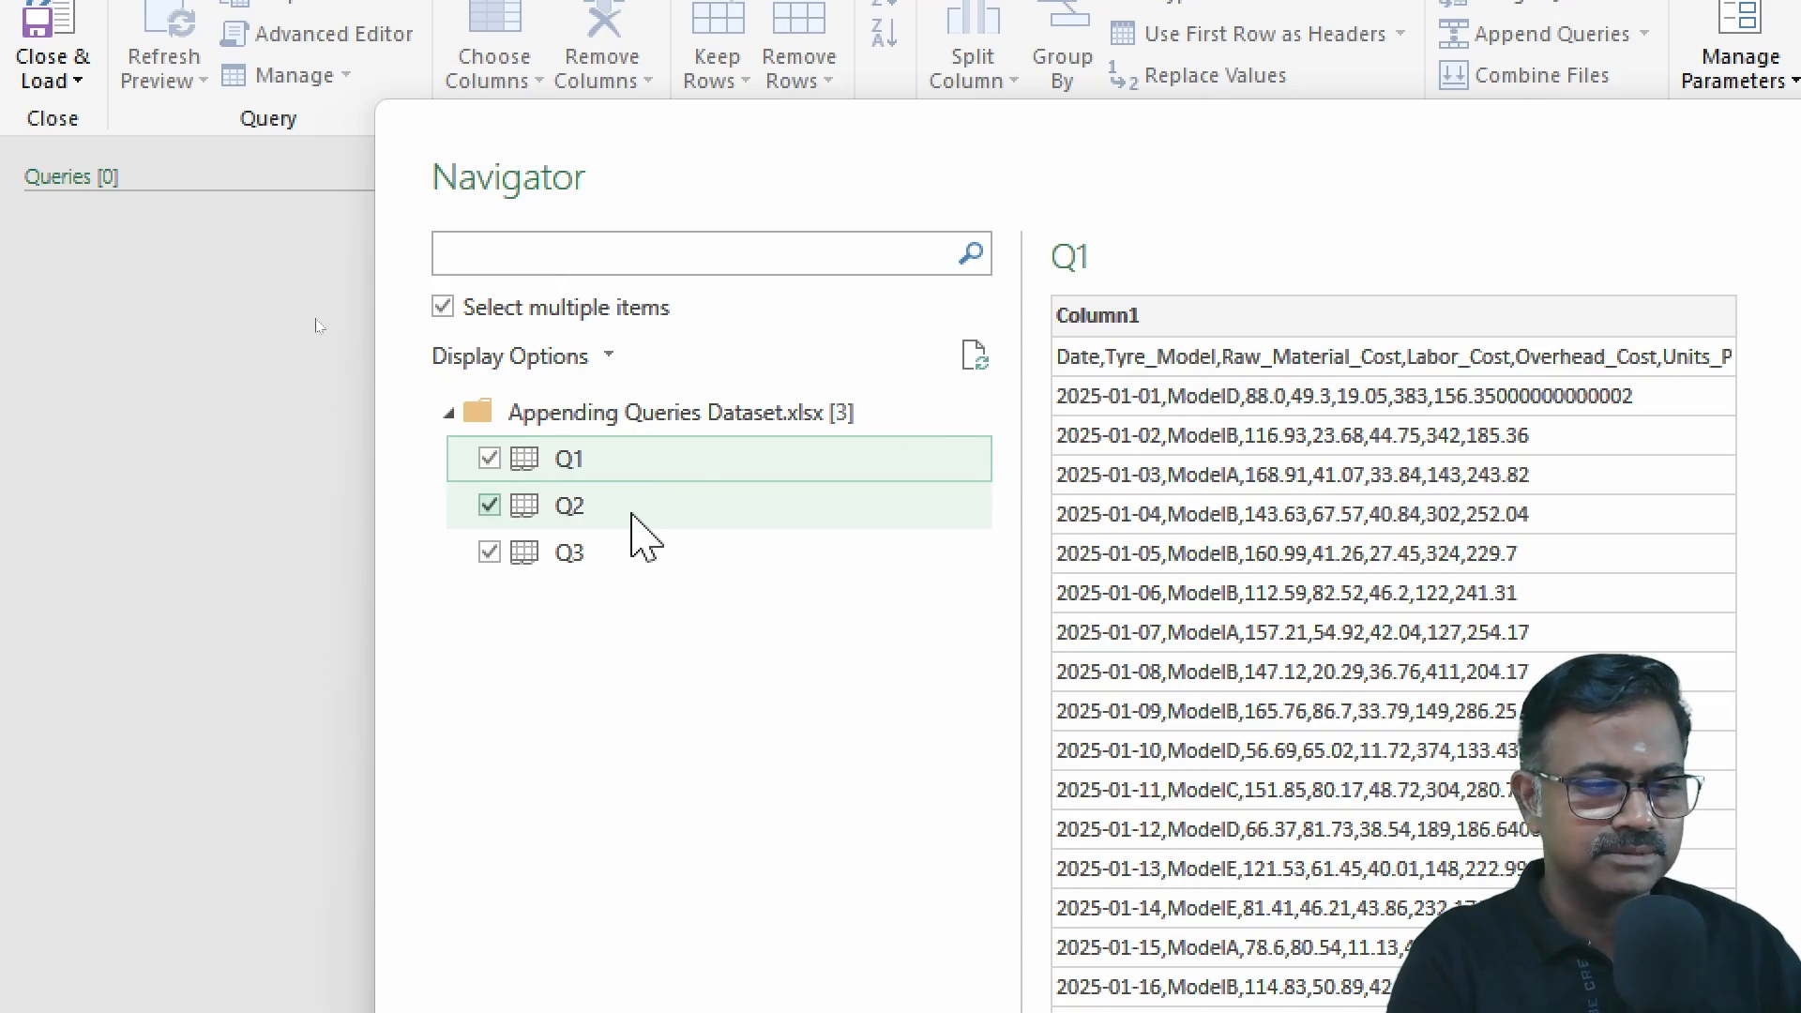
pyautogui.click(631, 517)
pyautogui.click(611, 559)
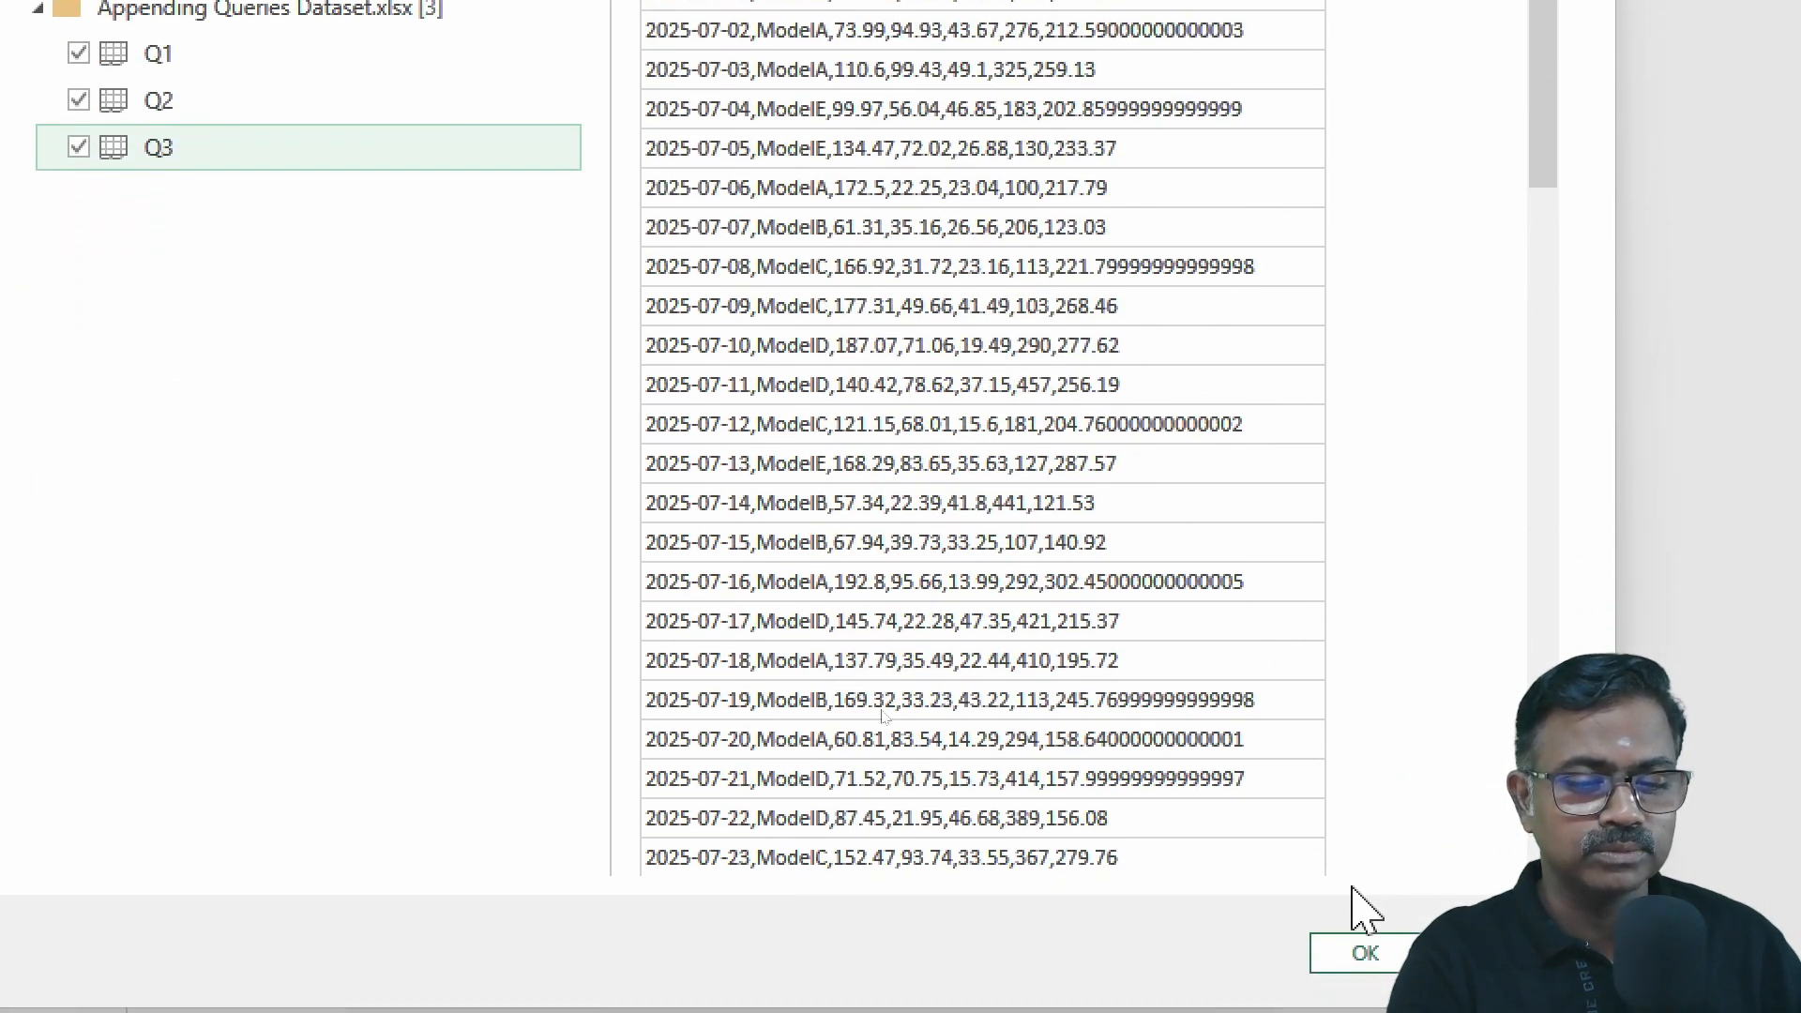
pyautogui.click(1364, 953)
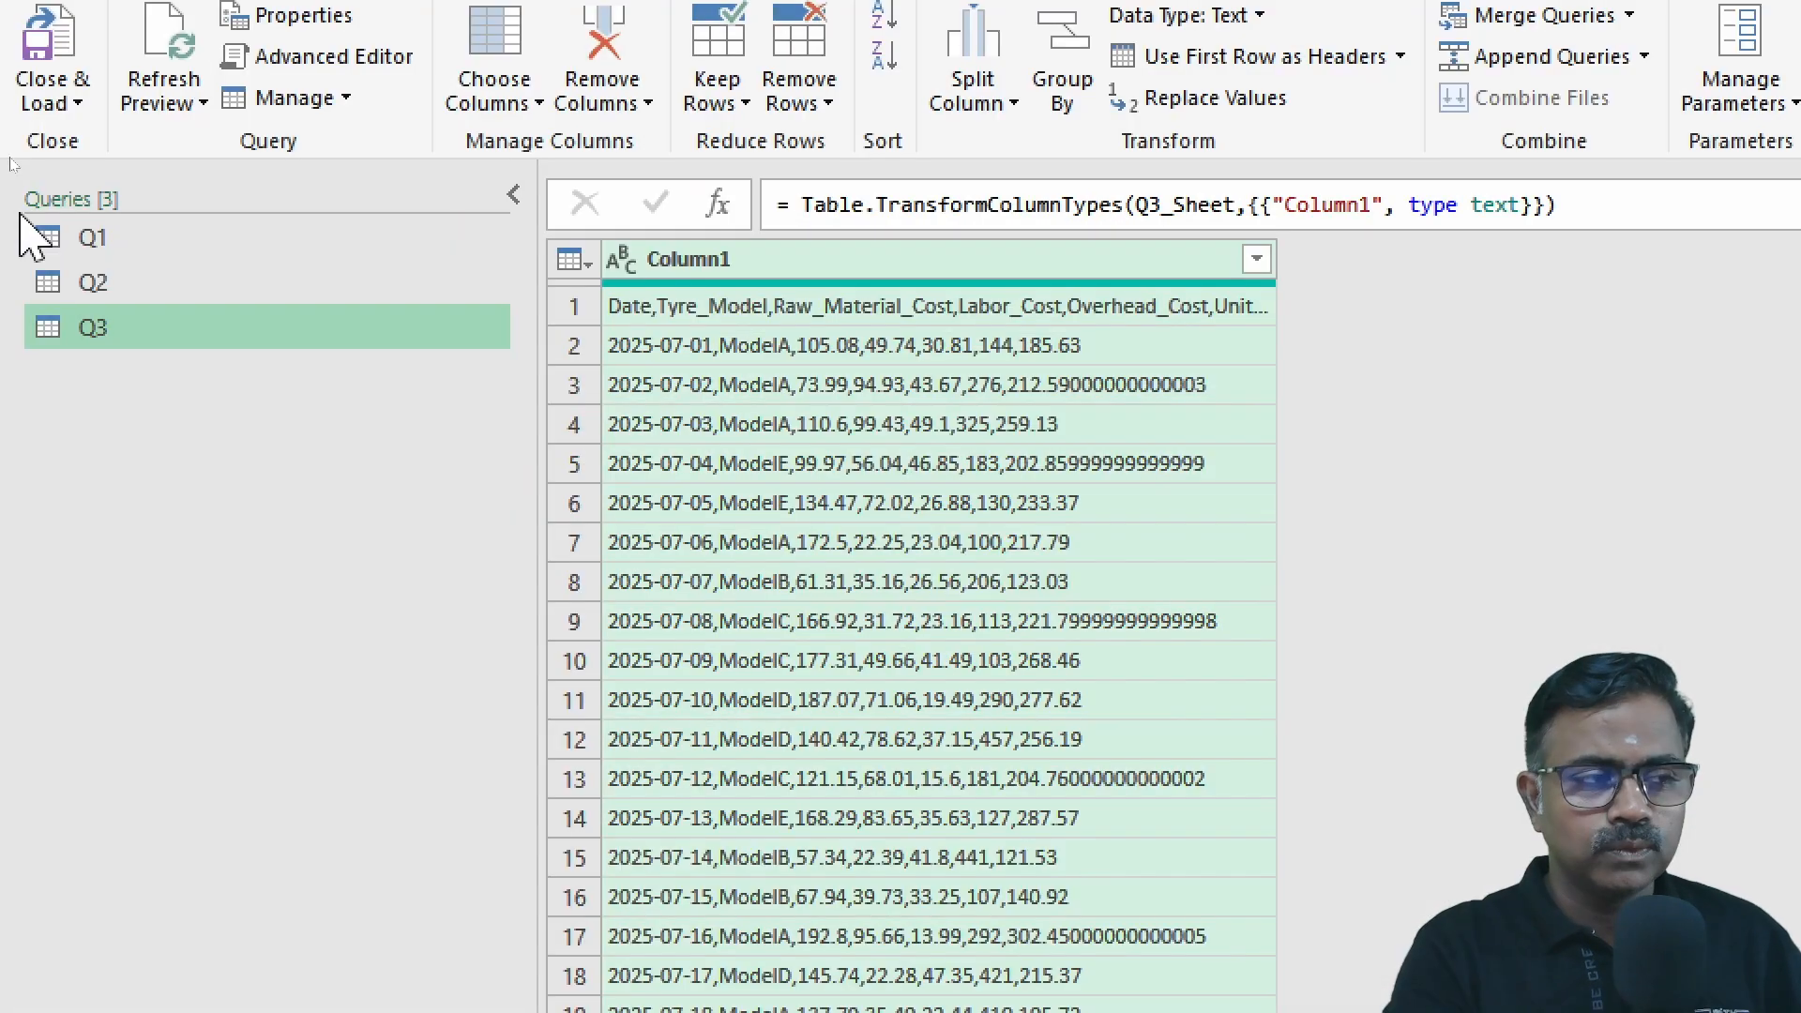
# Step: In query Q1, remove the automatic Changed Type step and split Column1 by comma at each occurrence of the delimiter
pyautogui.click(184, 246)
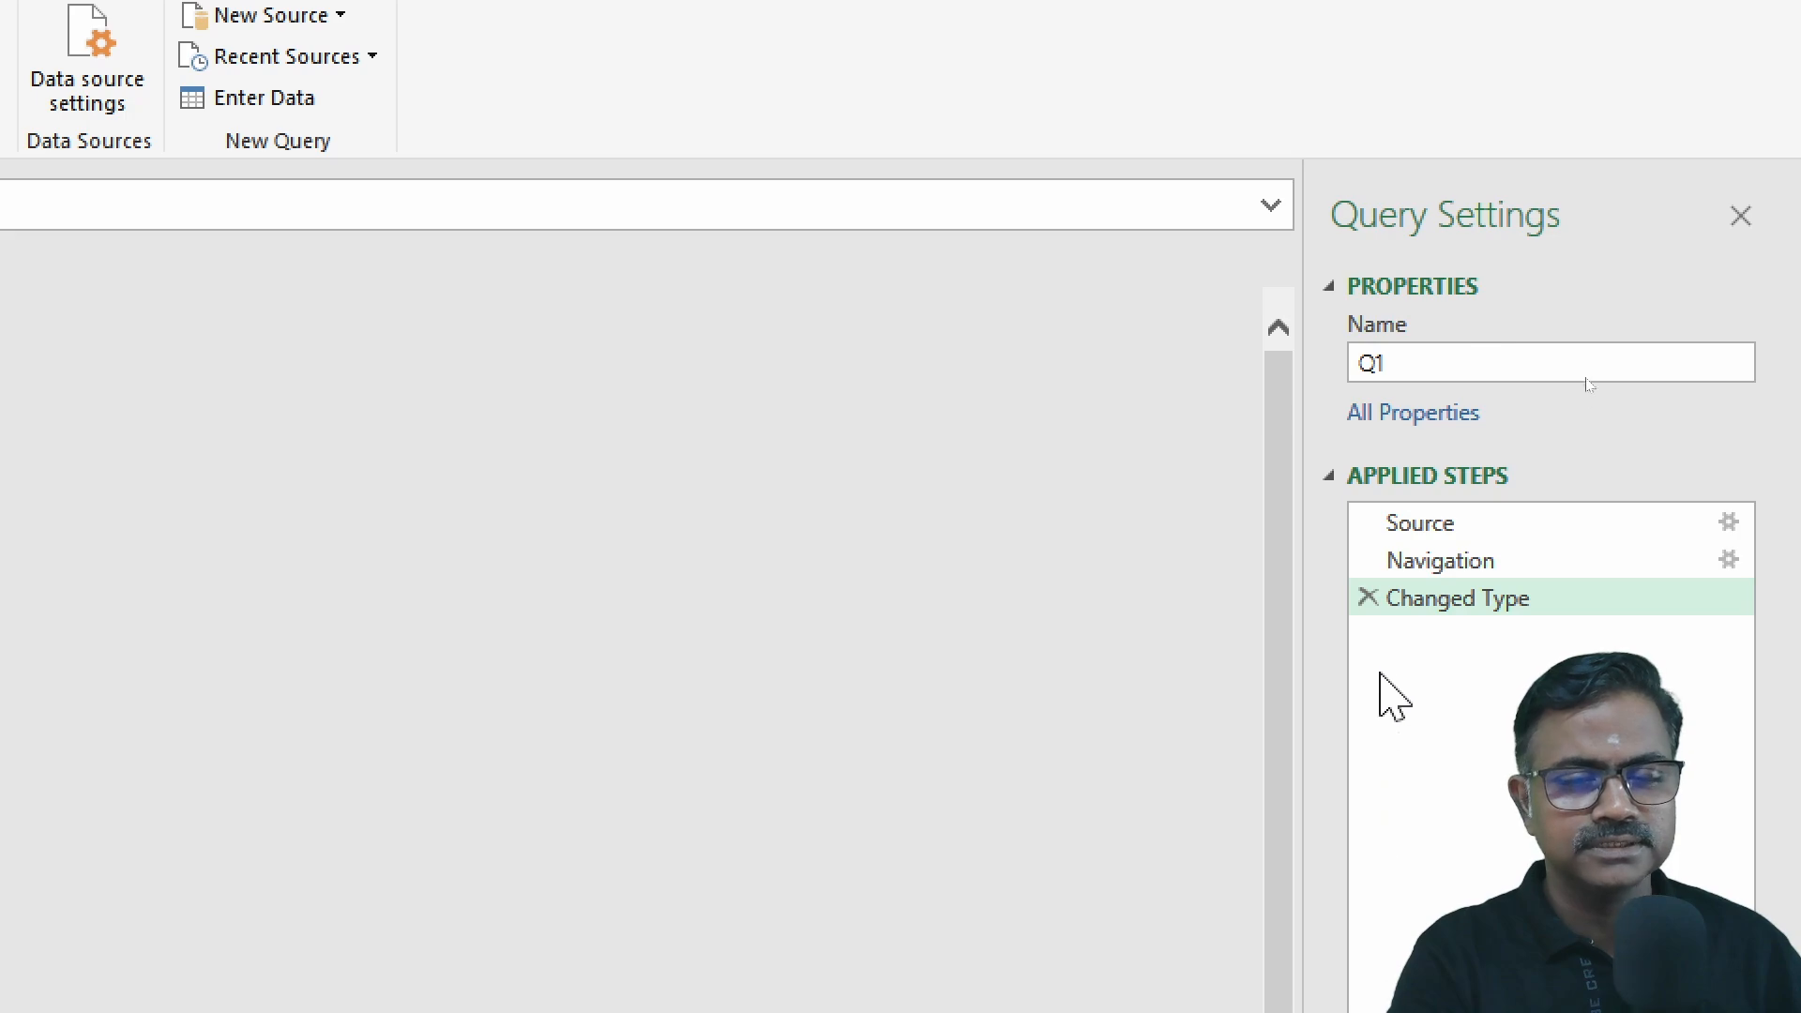
pyautogui.click(1368, 597)
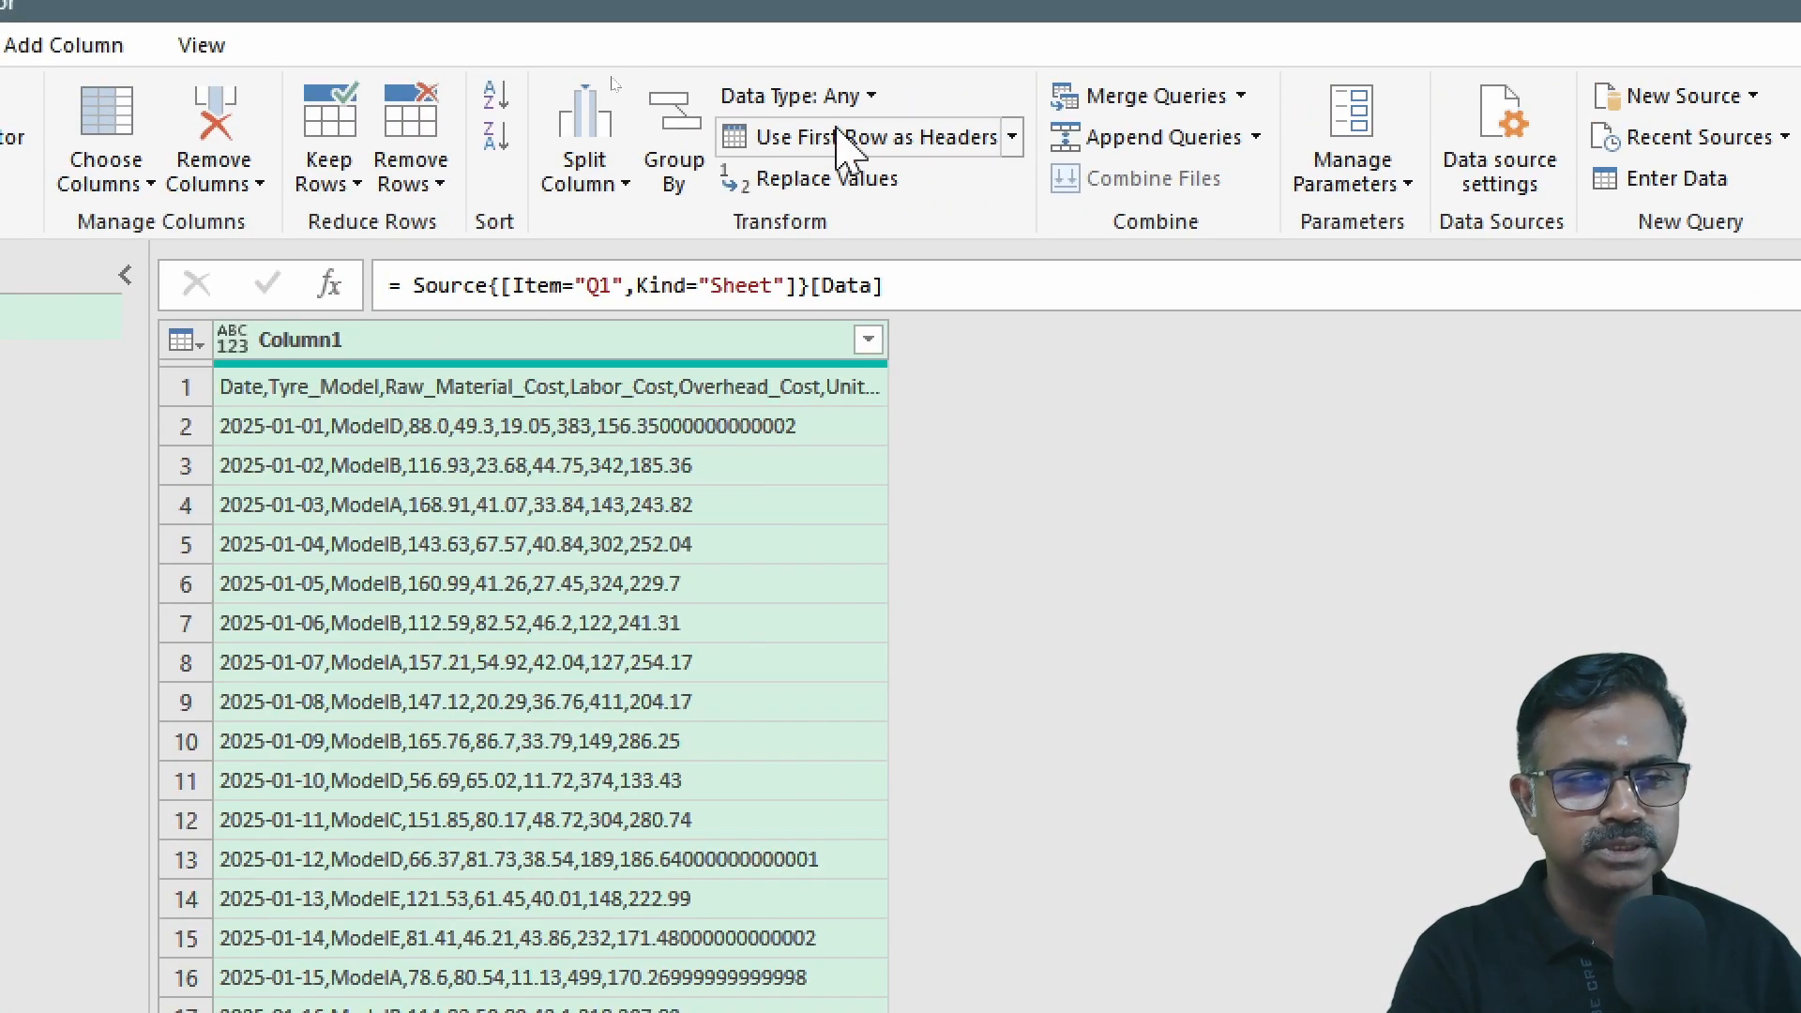
pyautogui.click(575, 139)
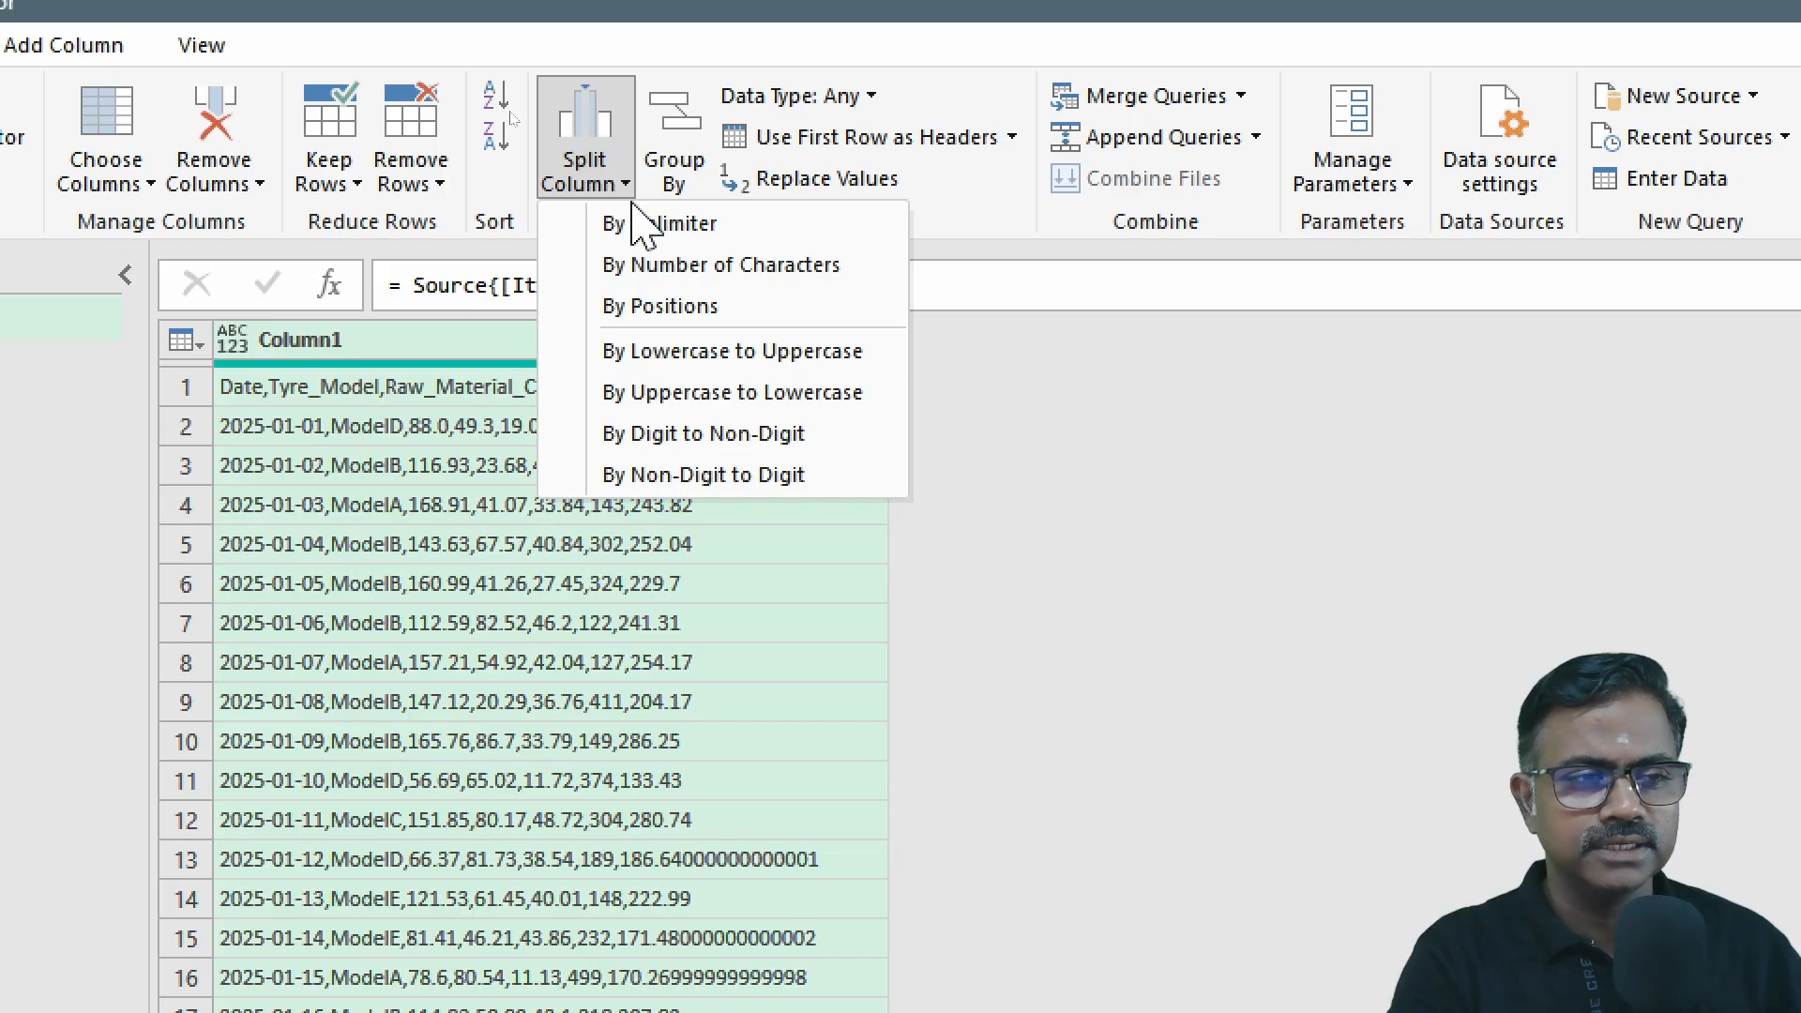
pyautogui.click(644, 229)
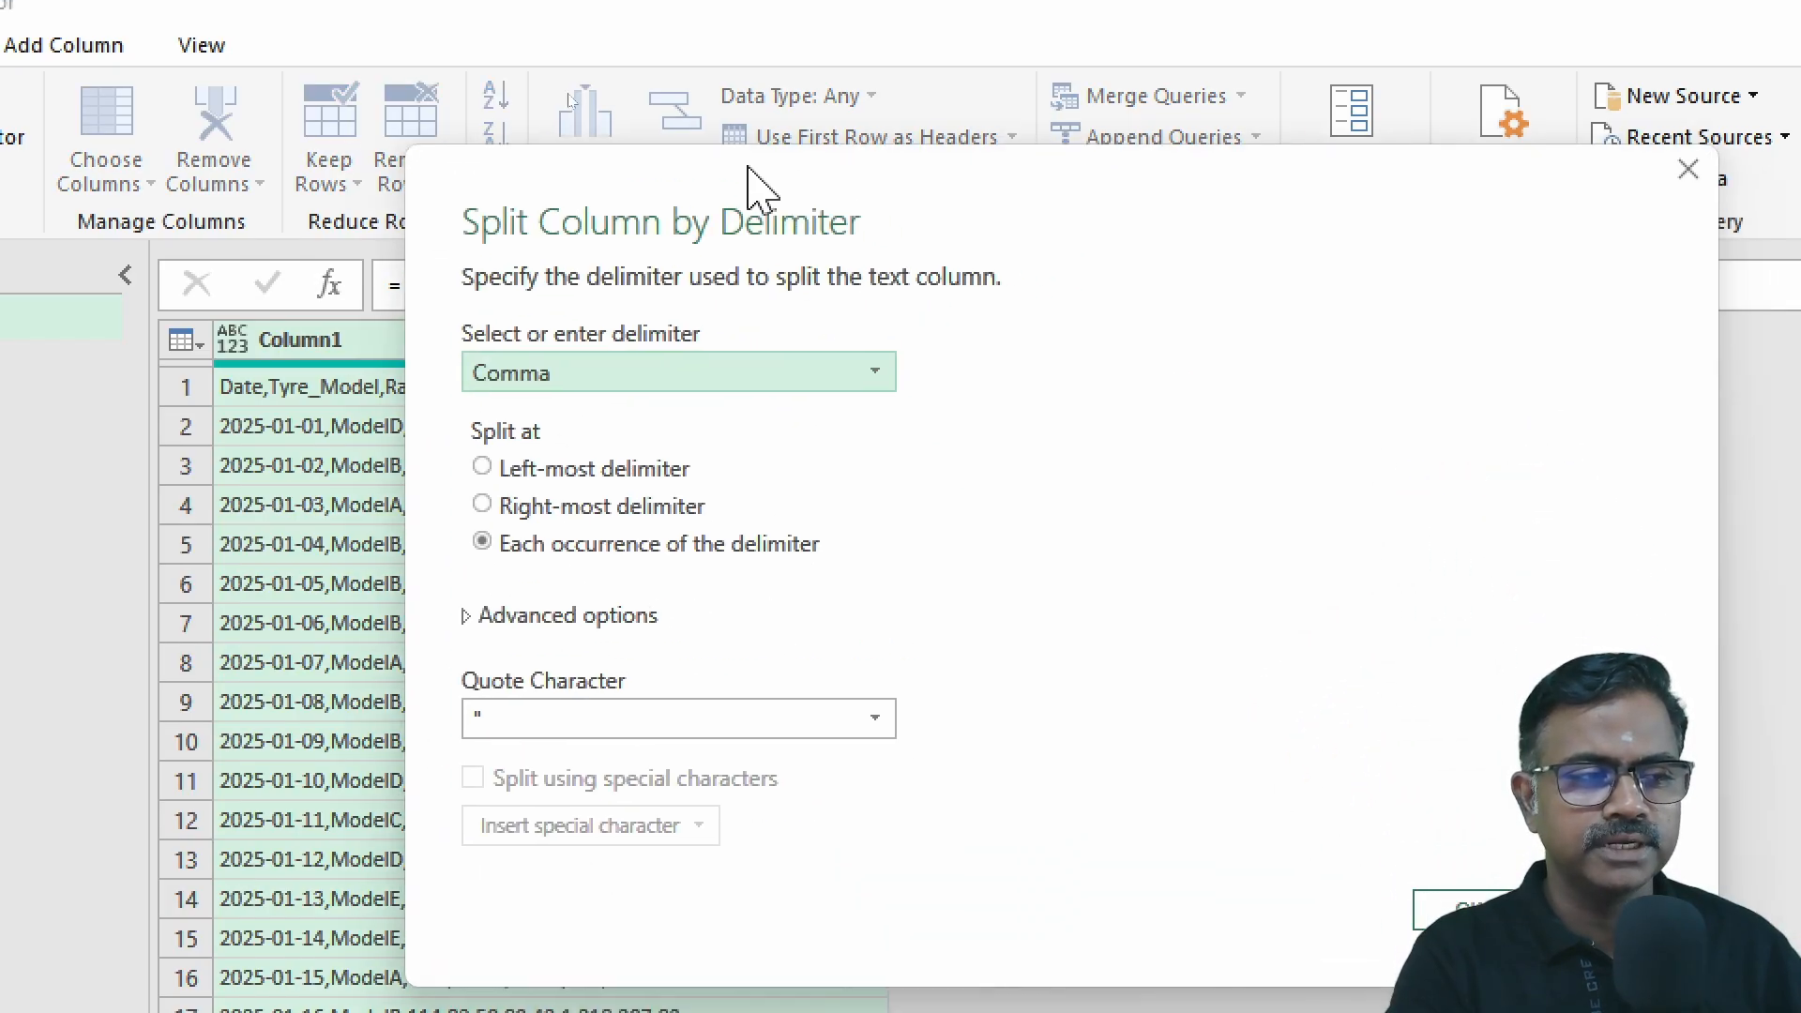
pyautogui.click(1437, 893)
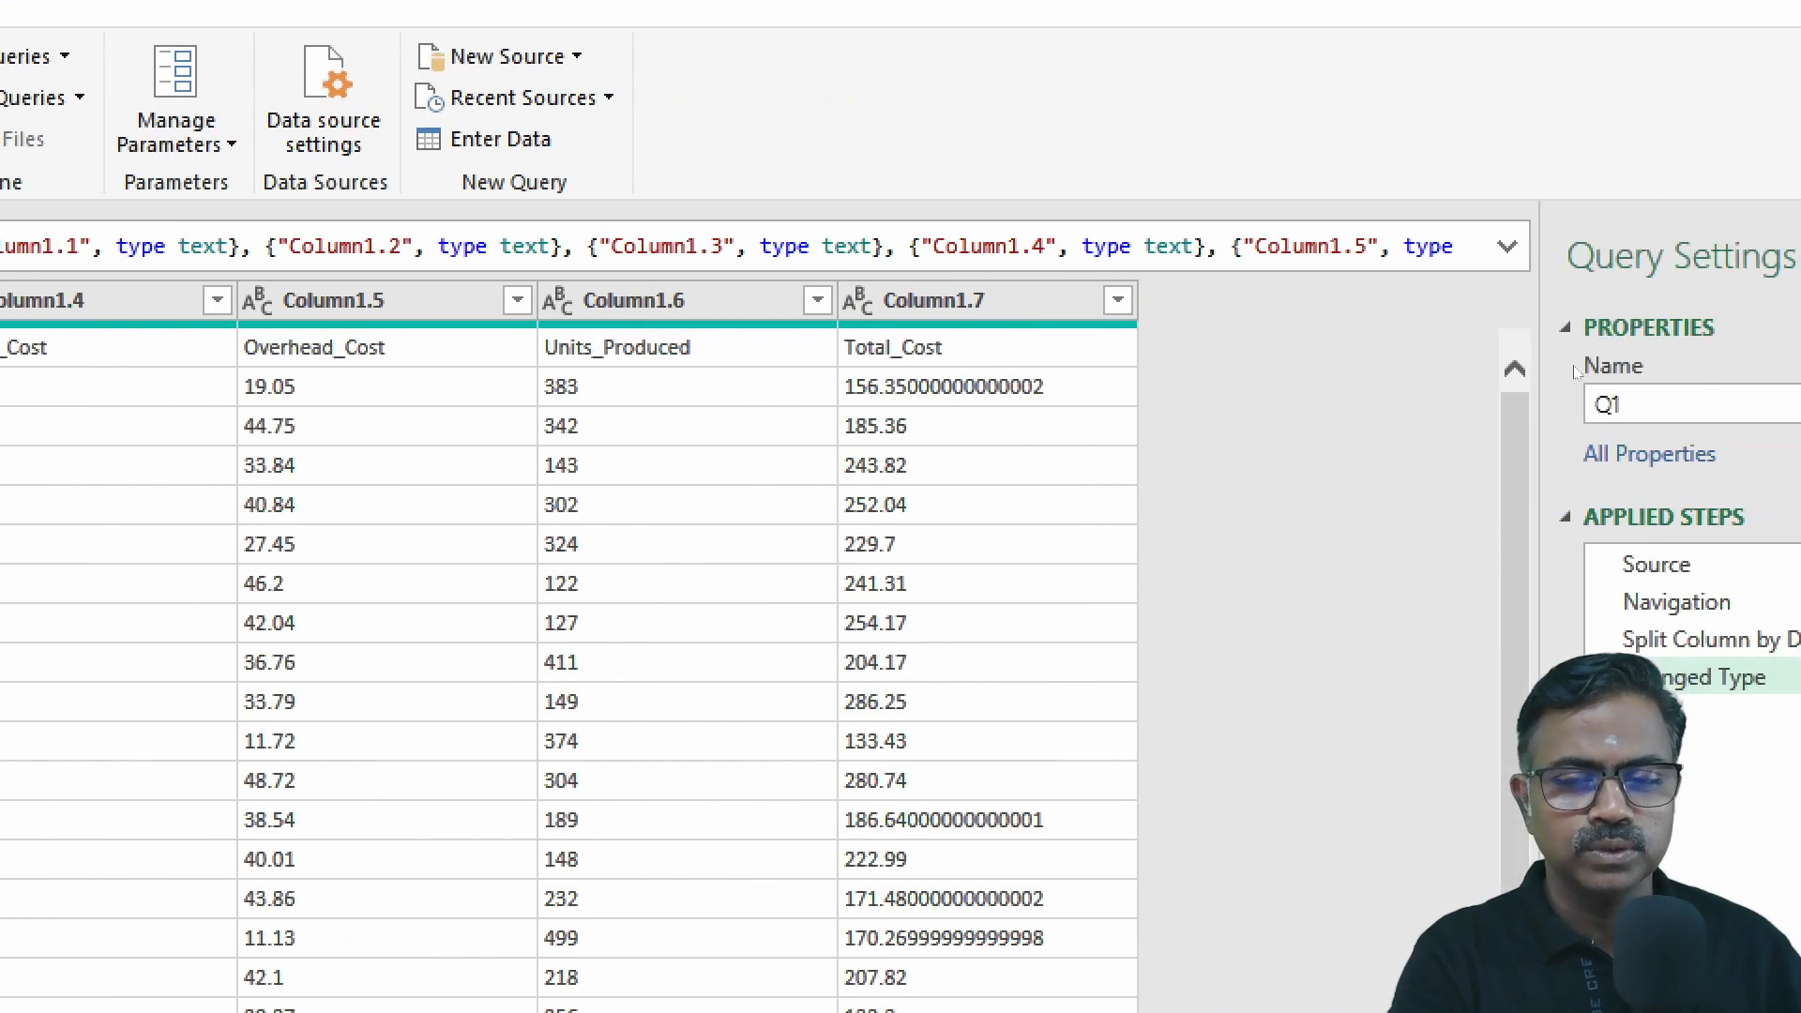
# Step: Remove the Changed Type step following Q1's column split, promote the first row to headers, and review the resulting applied steps
pyautogui.click(1438, 677)
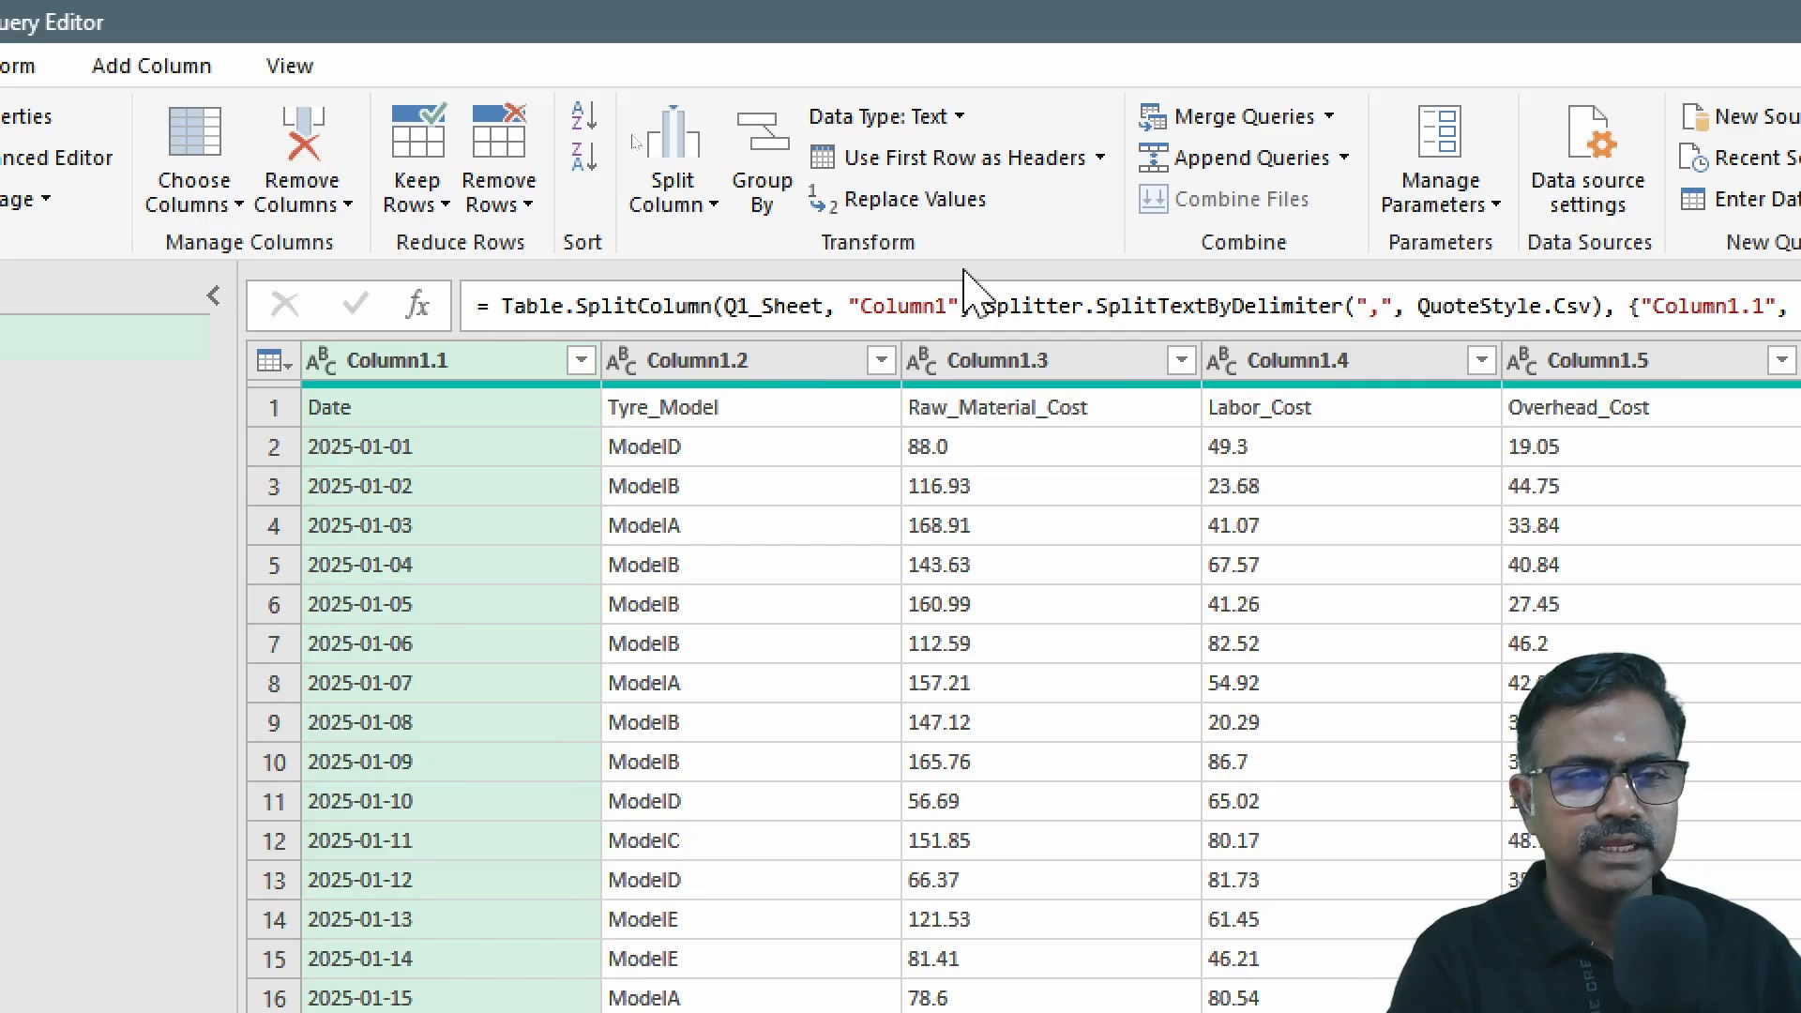
pyautogui.click(966, 158)
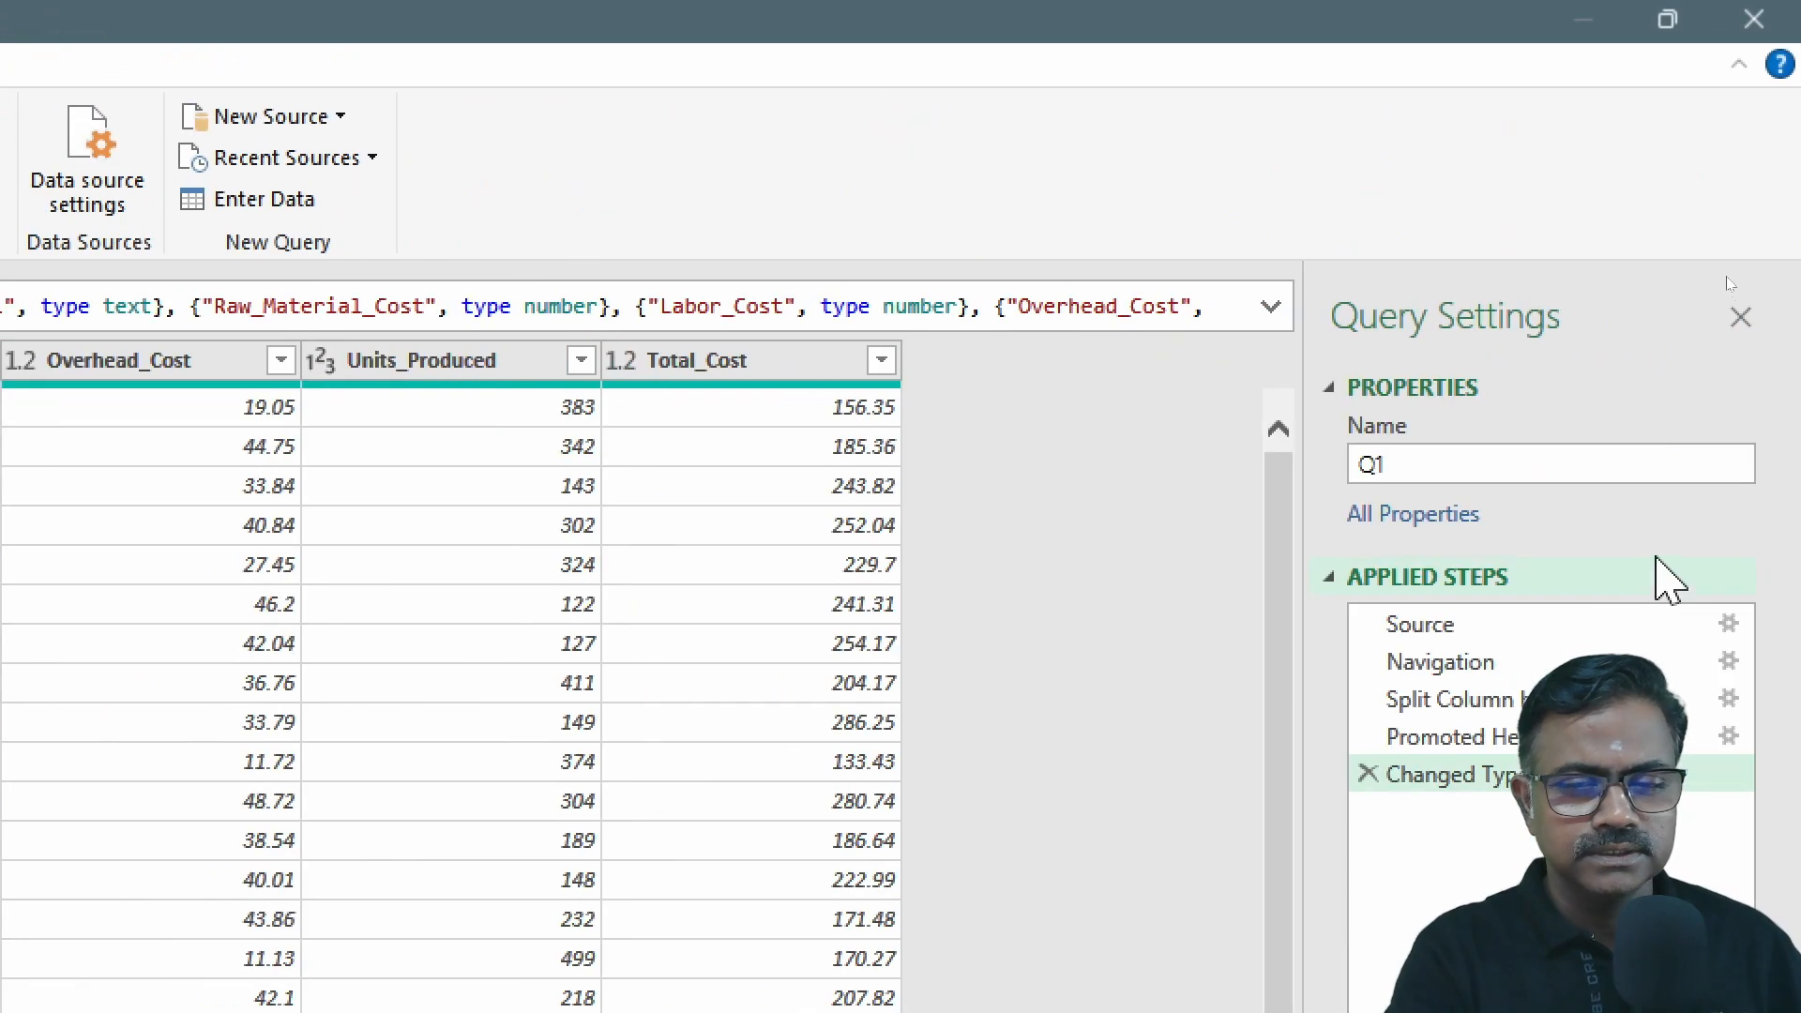
pyautogui.click(1449, 739)
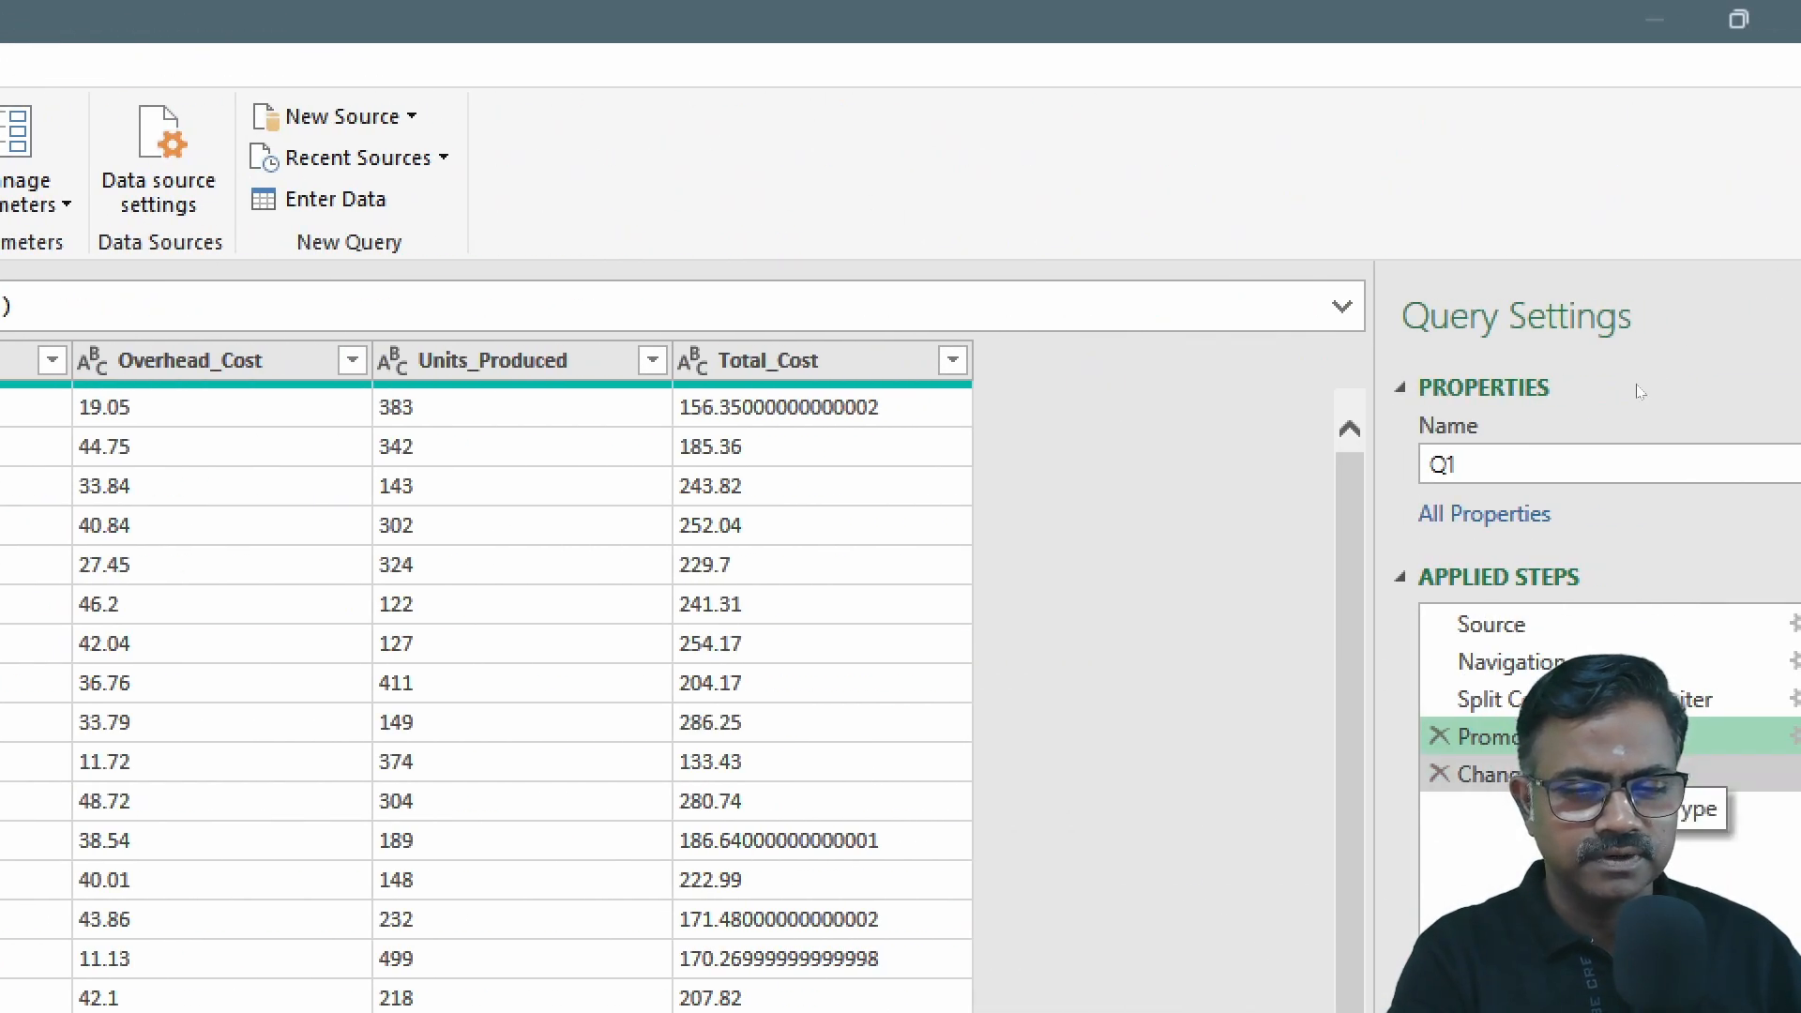
pyautogui.click(1613, 775)
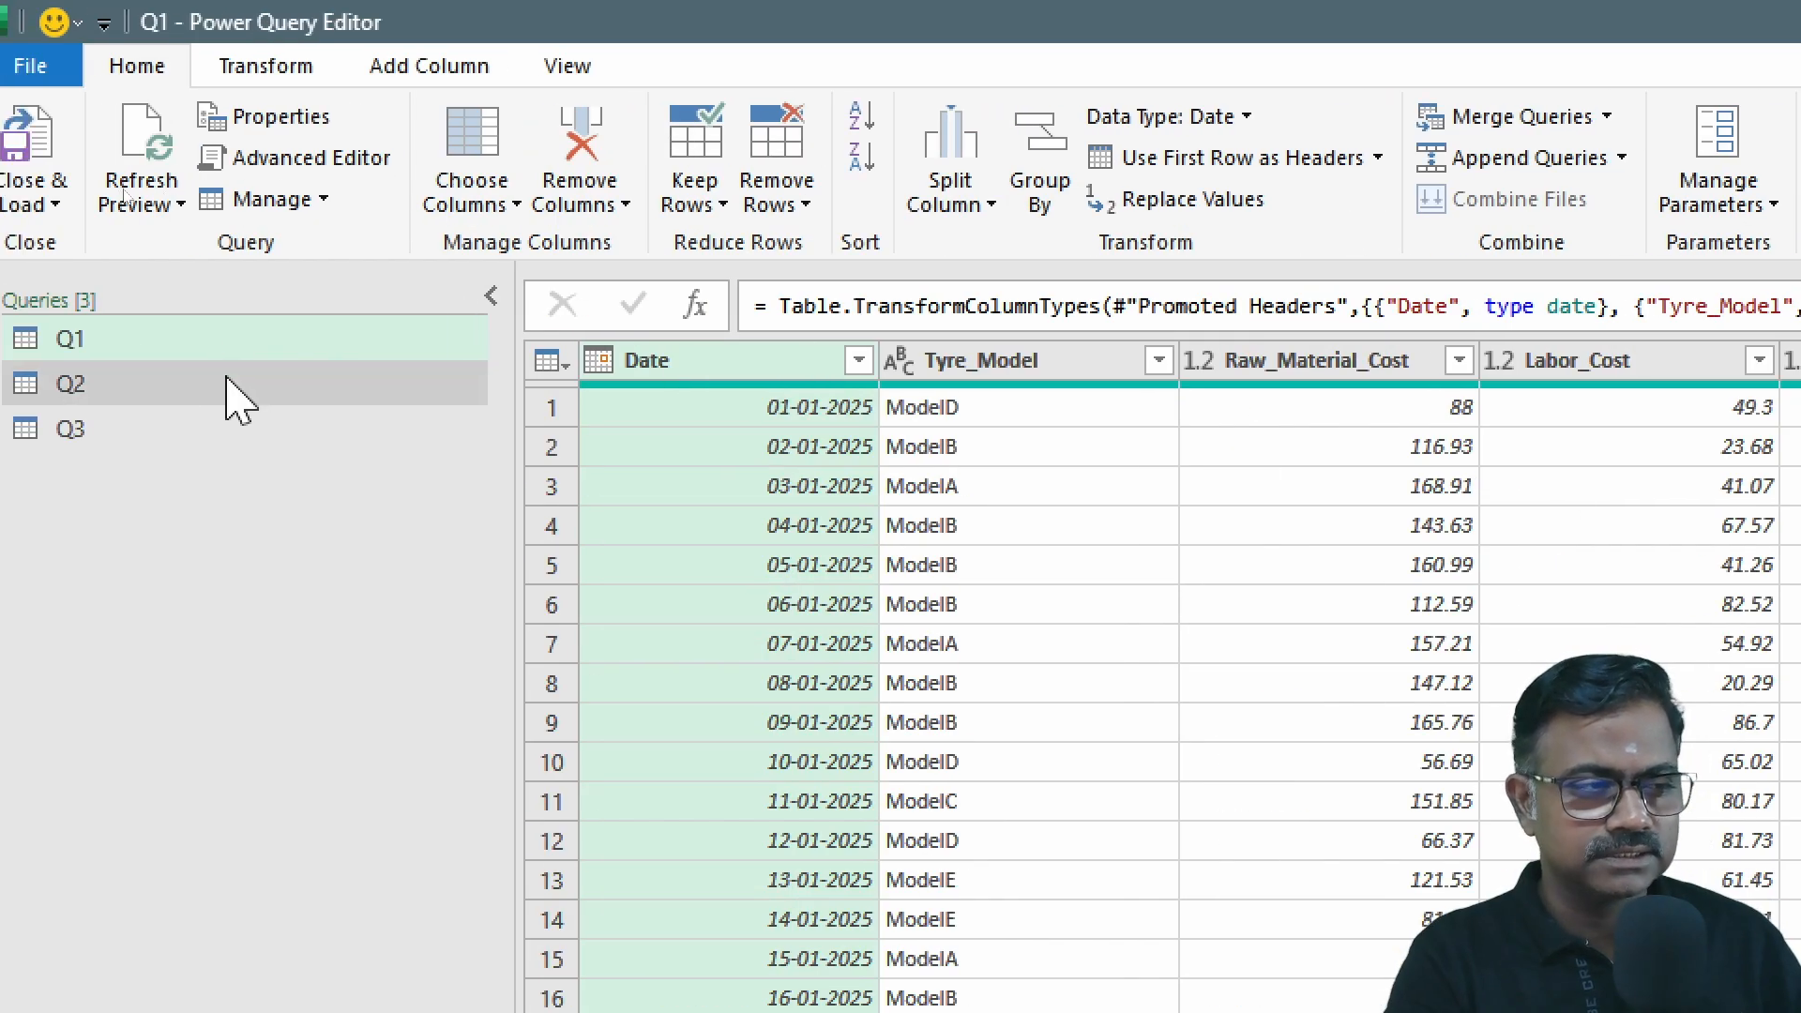
# Step: In query Q2, remove the automatic Changed Type step and split Column1 by comma at each occurrence of the delimiter
pyautogui.click(227, 378)
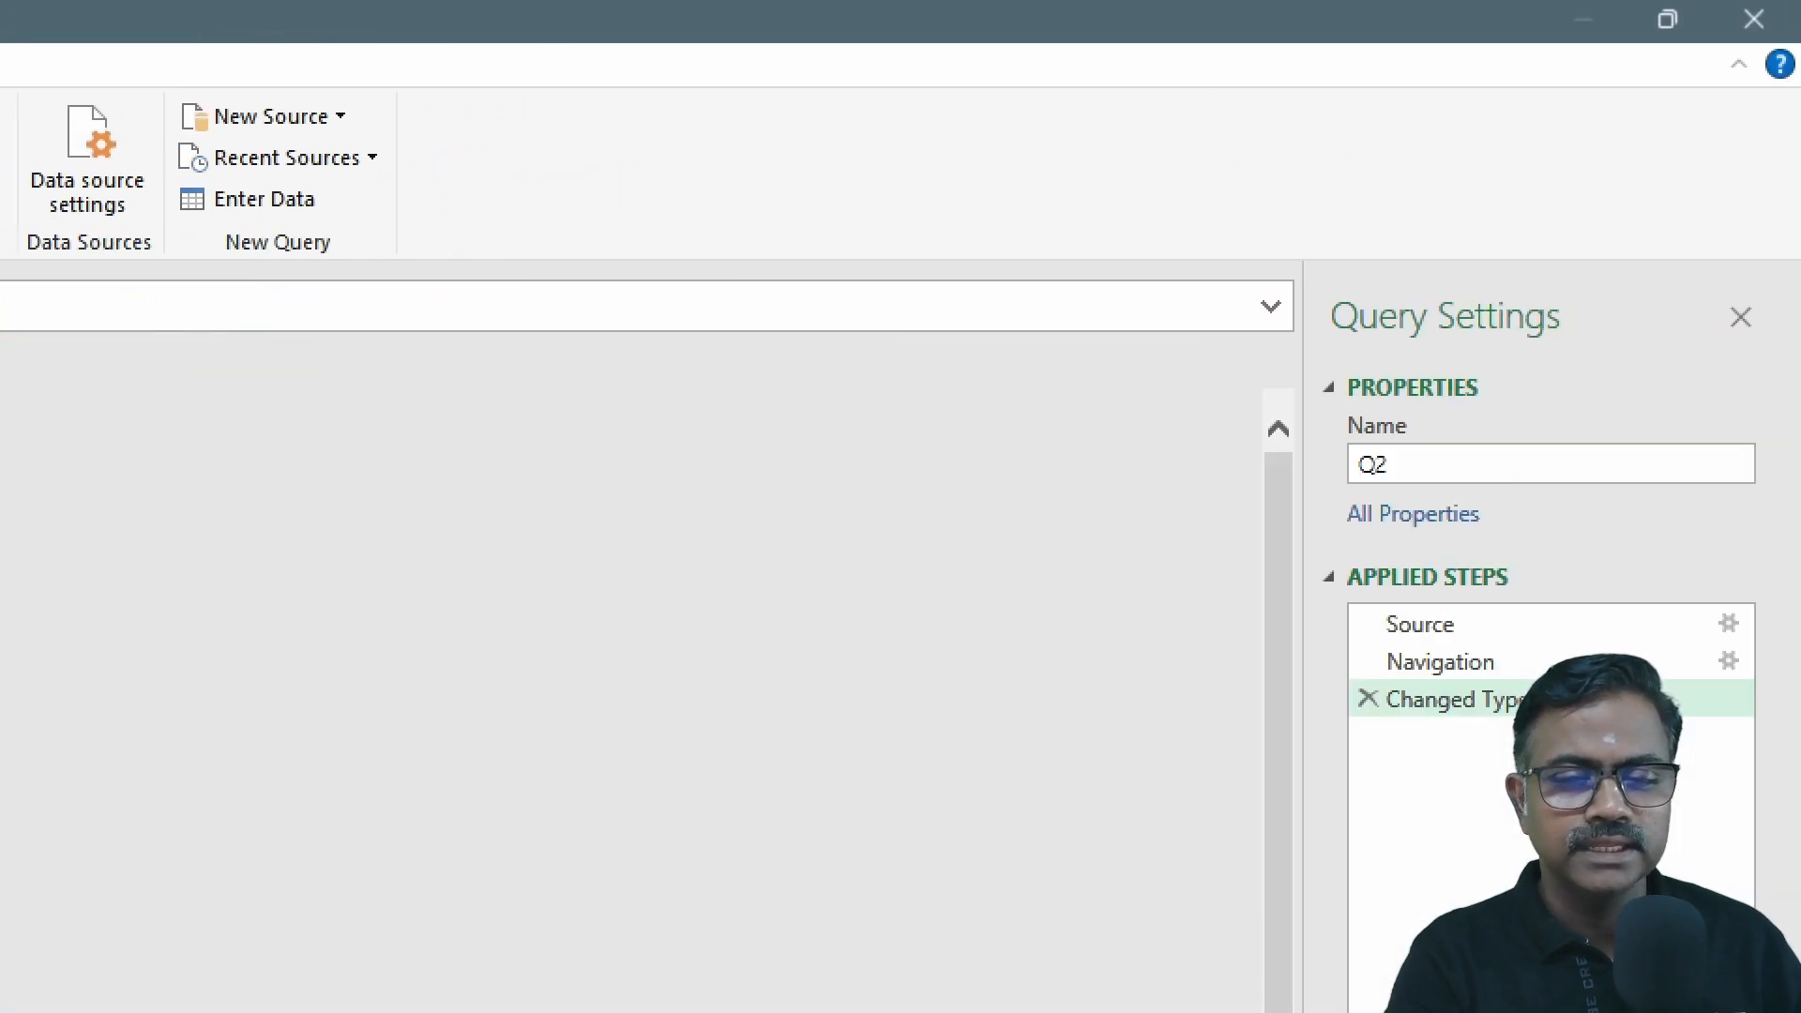
pyautogui.click(1366, 698)
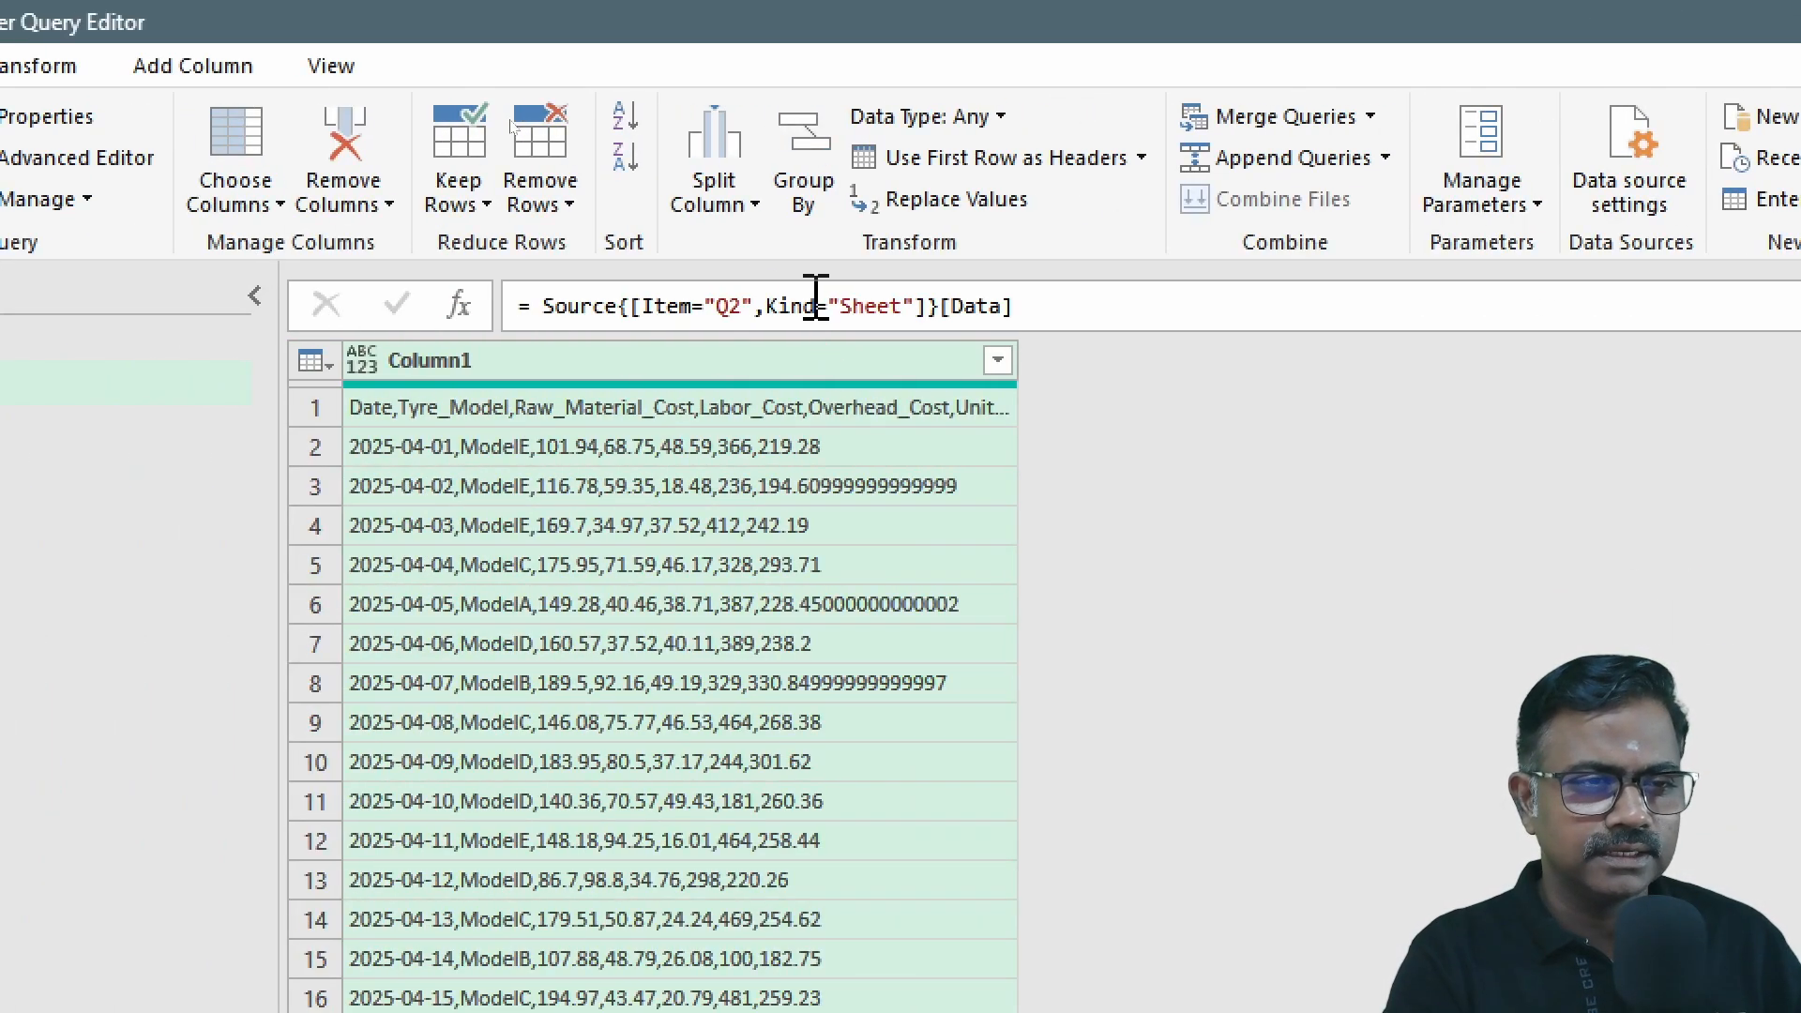
pyautogui.click(712, 192)
pyautogui.click(784, 246)
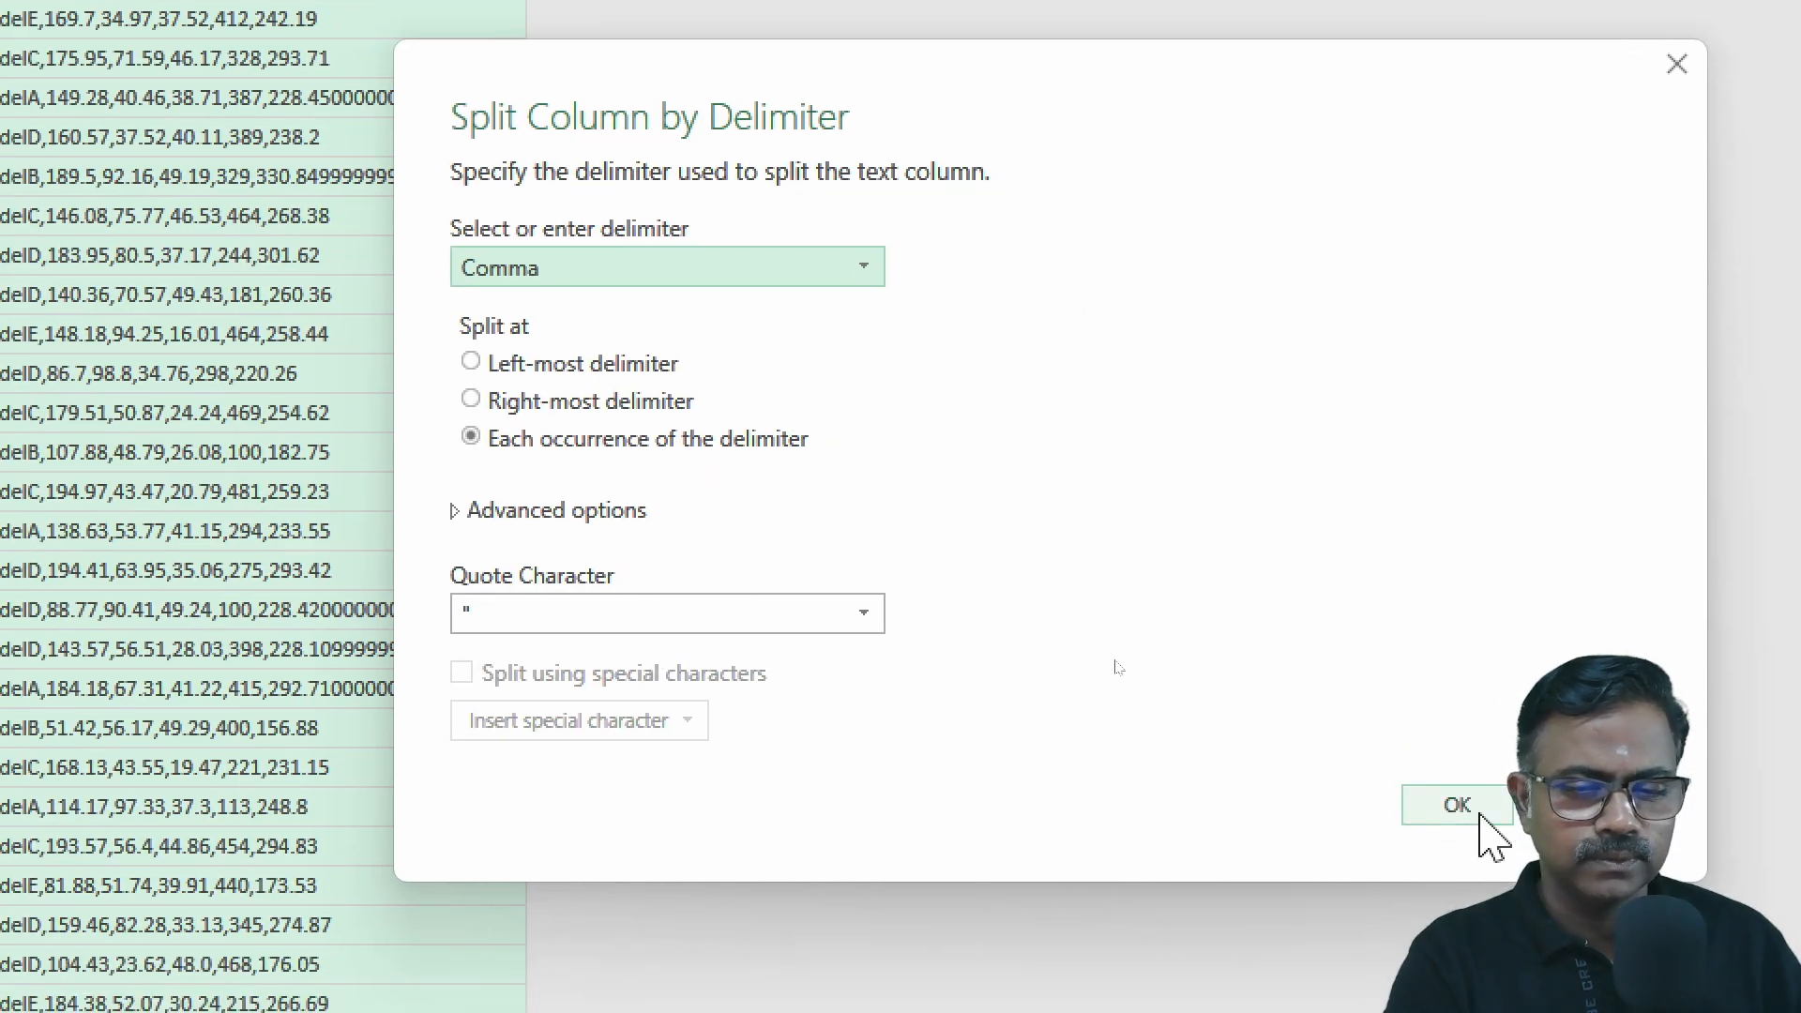
pyautogui.click(1480, 815)
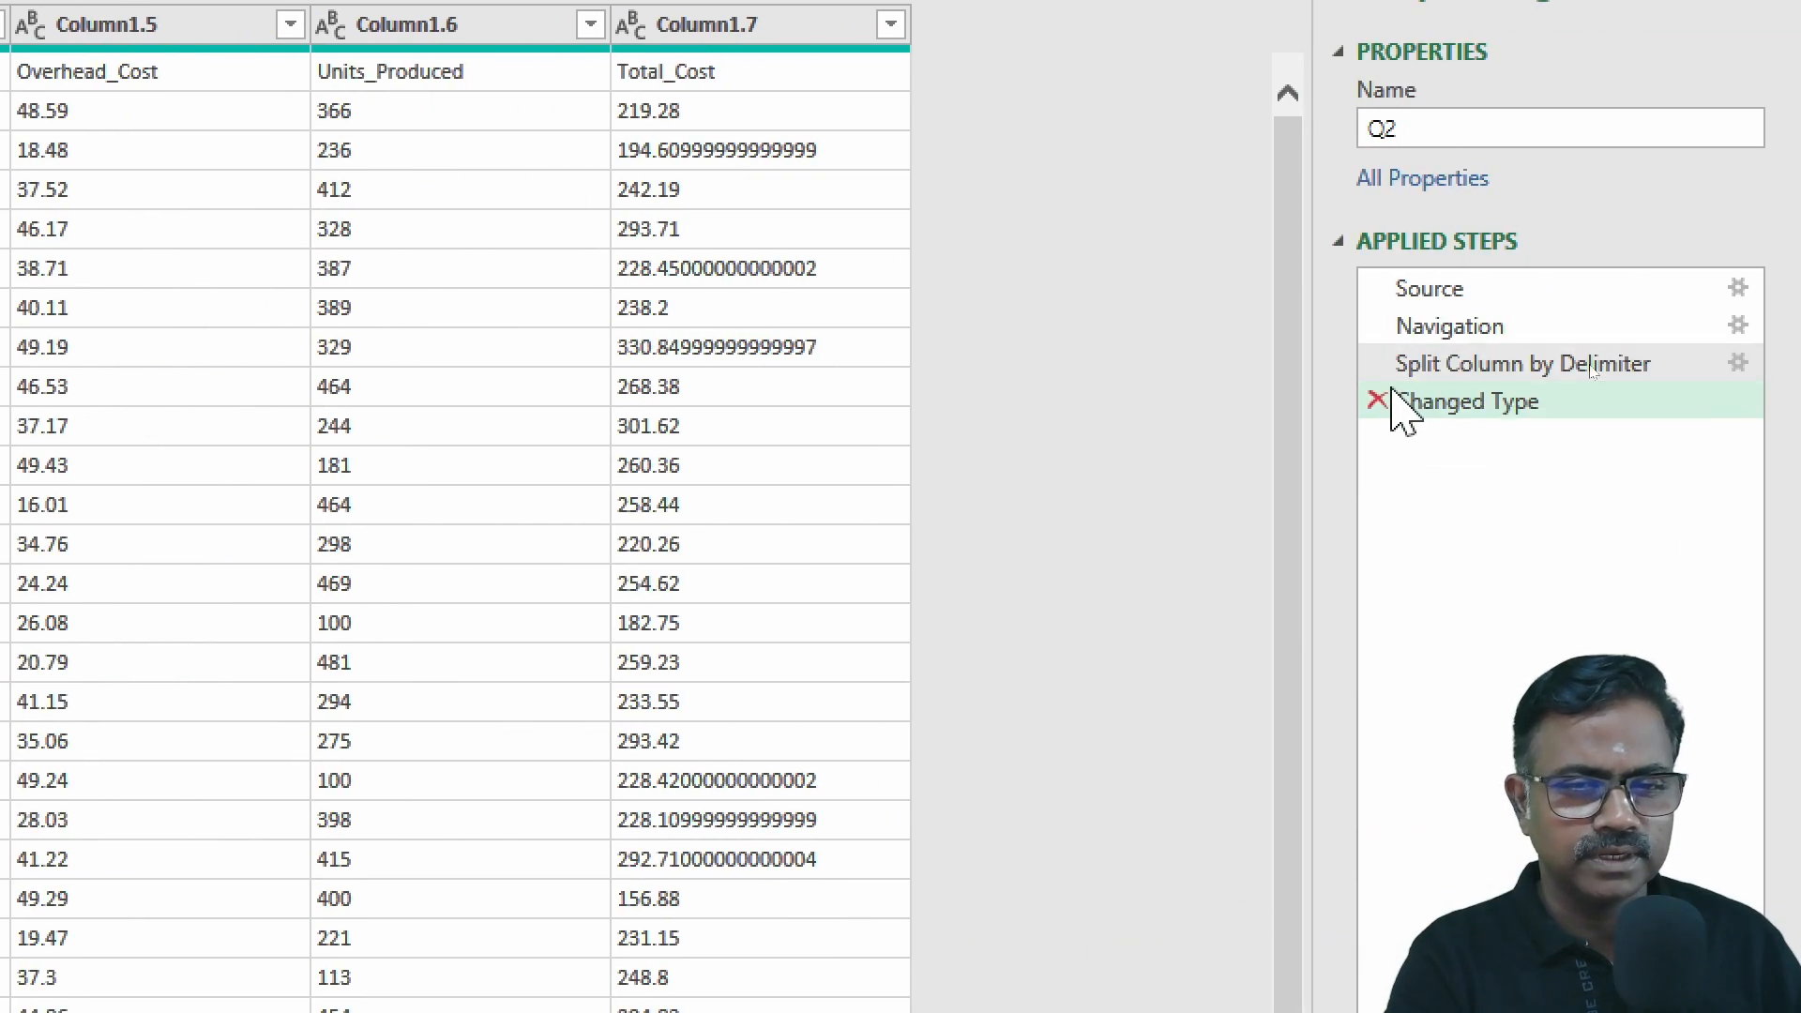
# Step: Remove the Changed Type step following Q2's column split and promote the first row to headers
pyautogui.click(1377, 401)
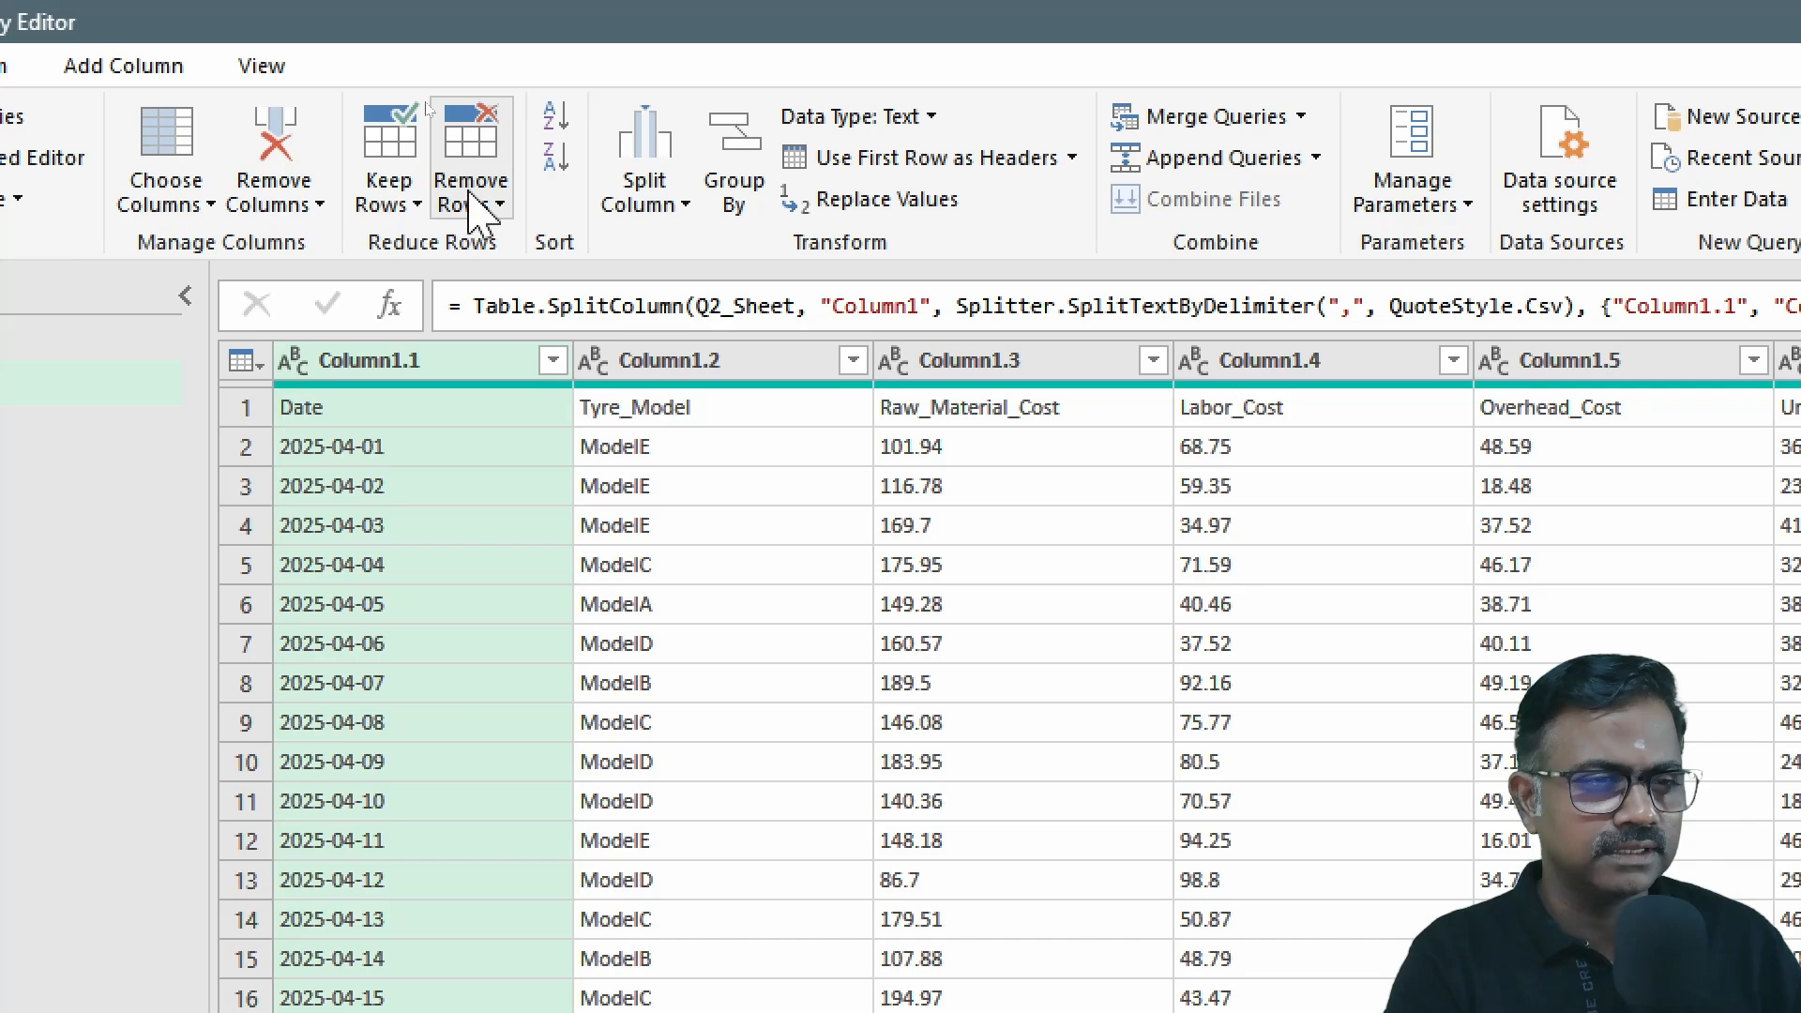
pyautogui.click(898, 173)
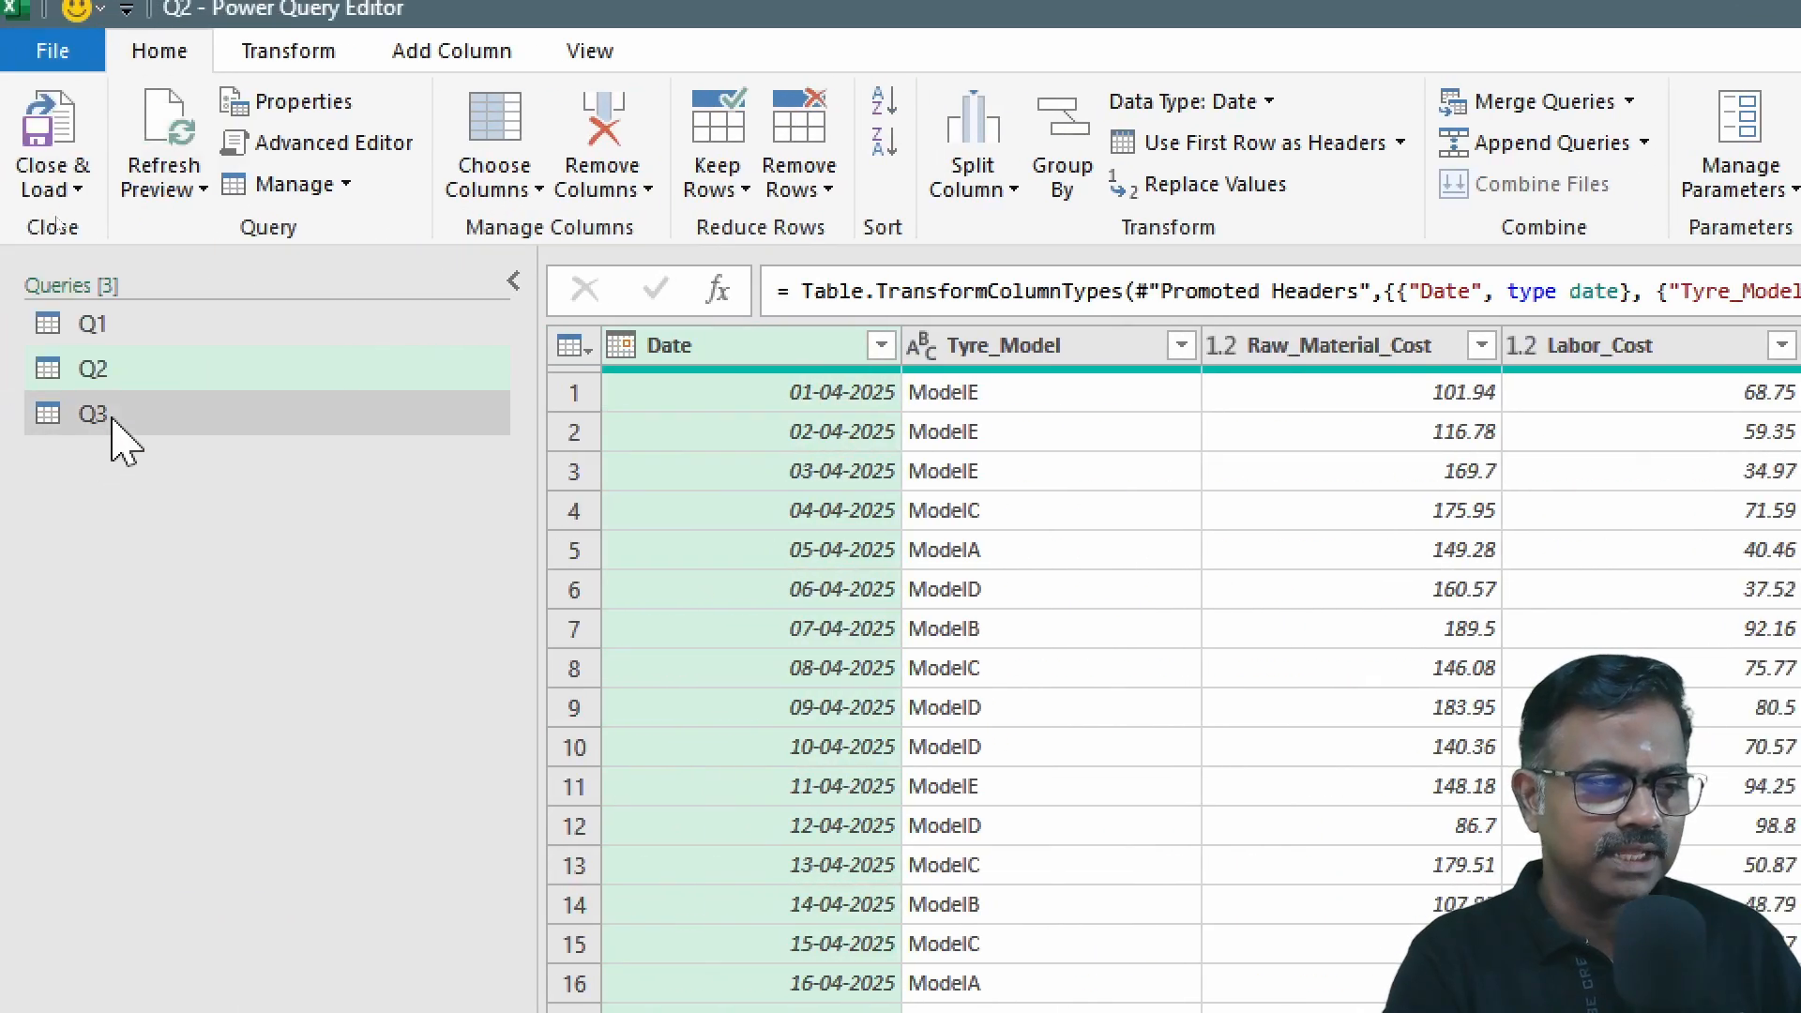
# Step: In query Q3, split Column1 at each comma and remove the automatic Changed Type steps before and after the split
pyautogui.click(113, 417)
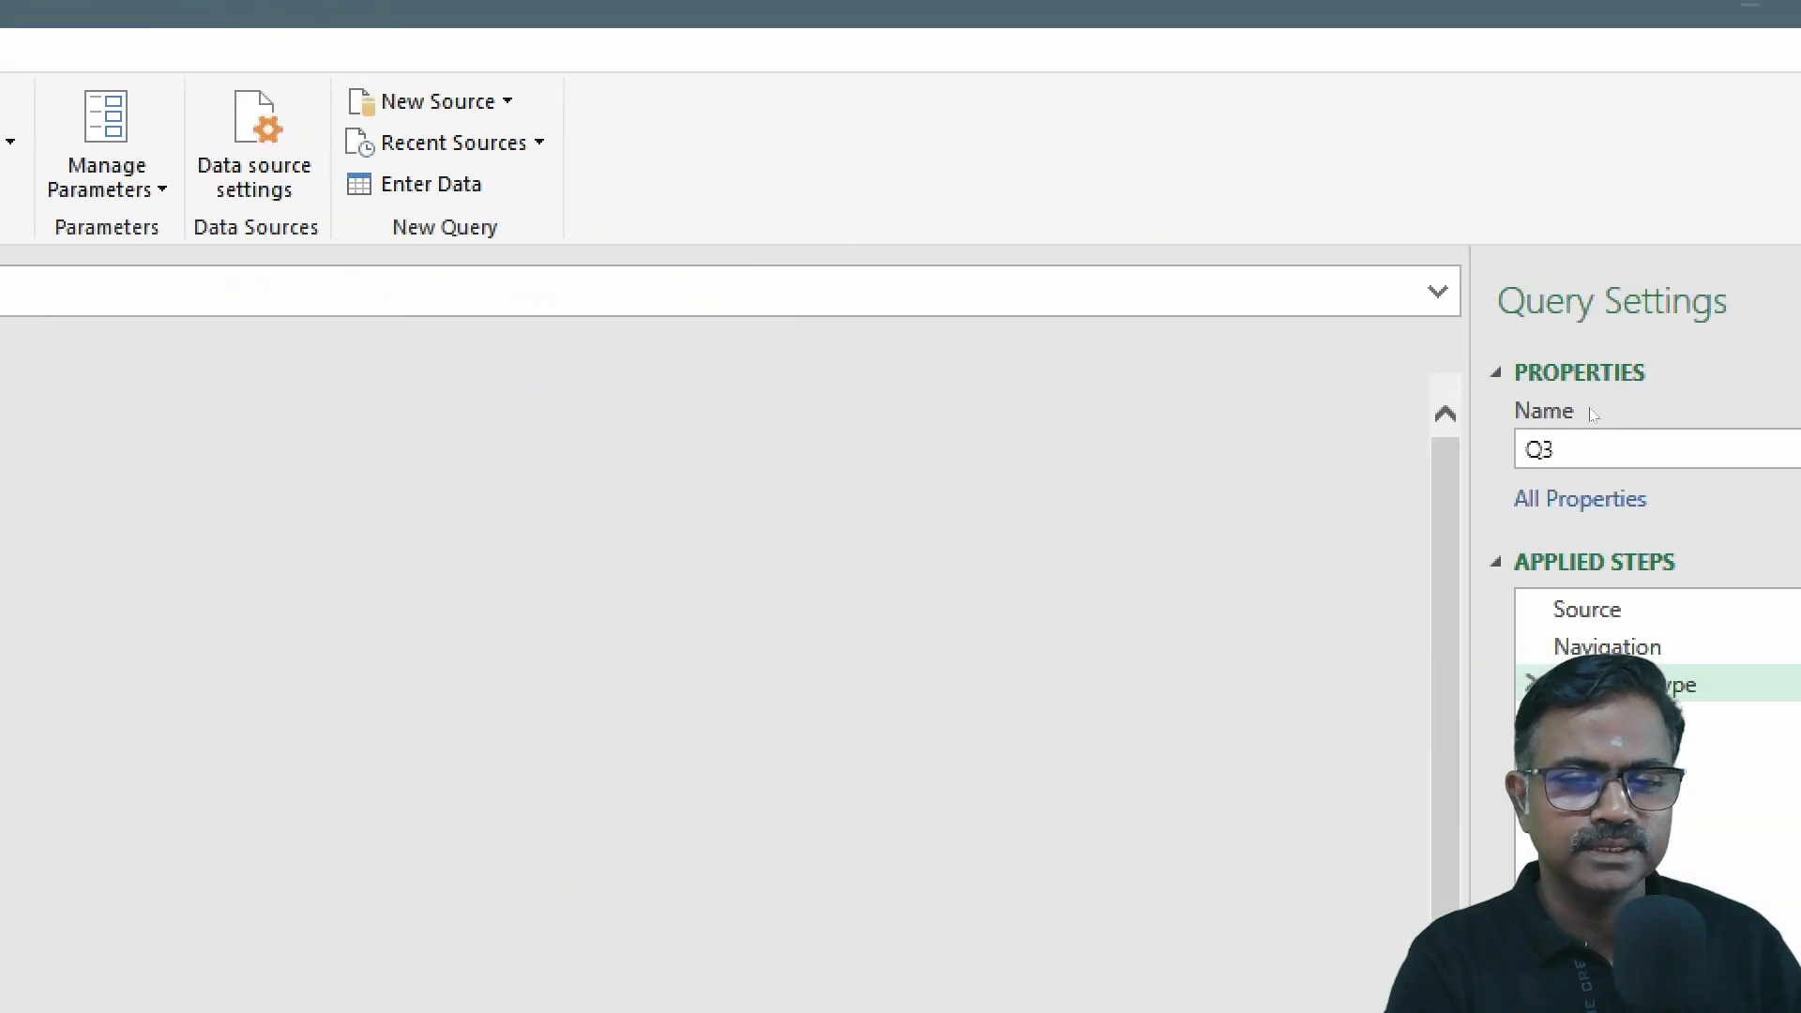
pyautogui.click(1538, 649)
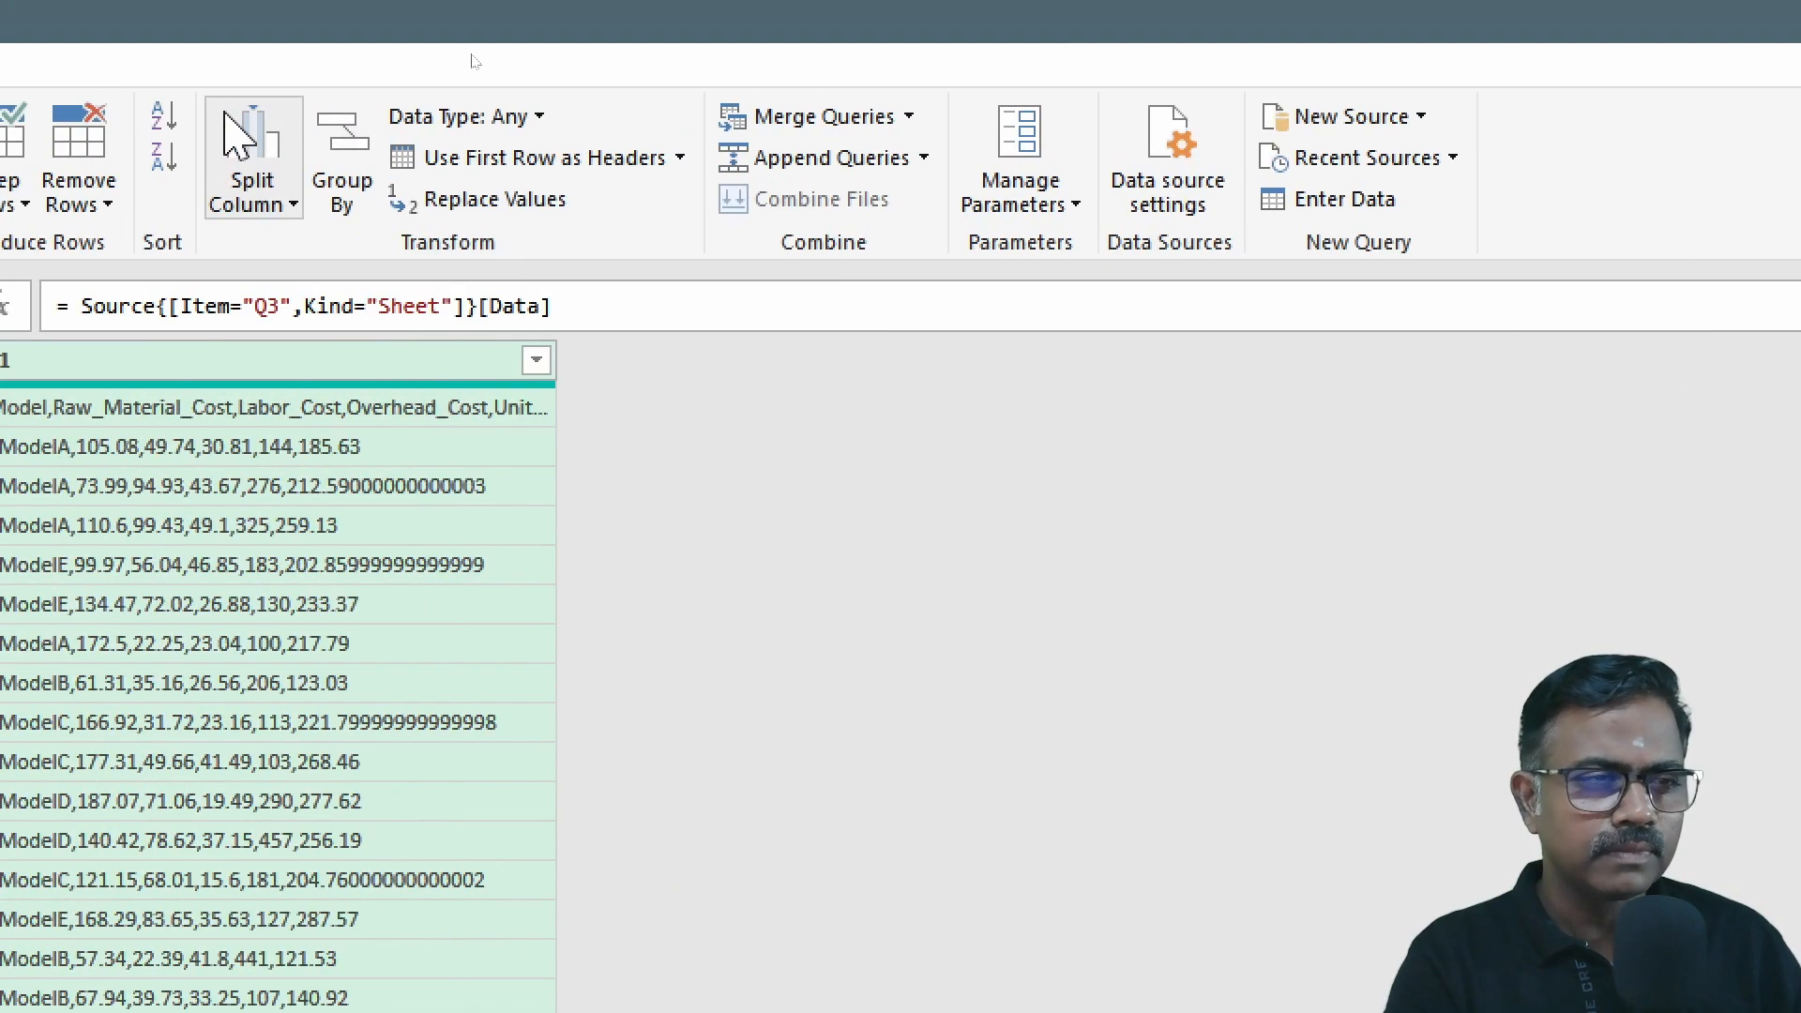
pyautogui.click(251, 201)
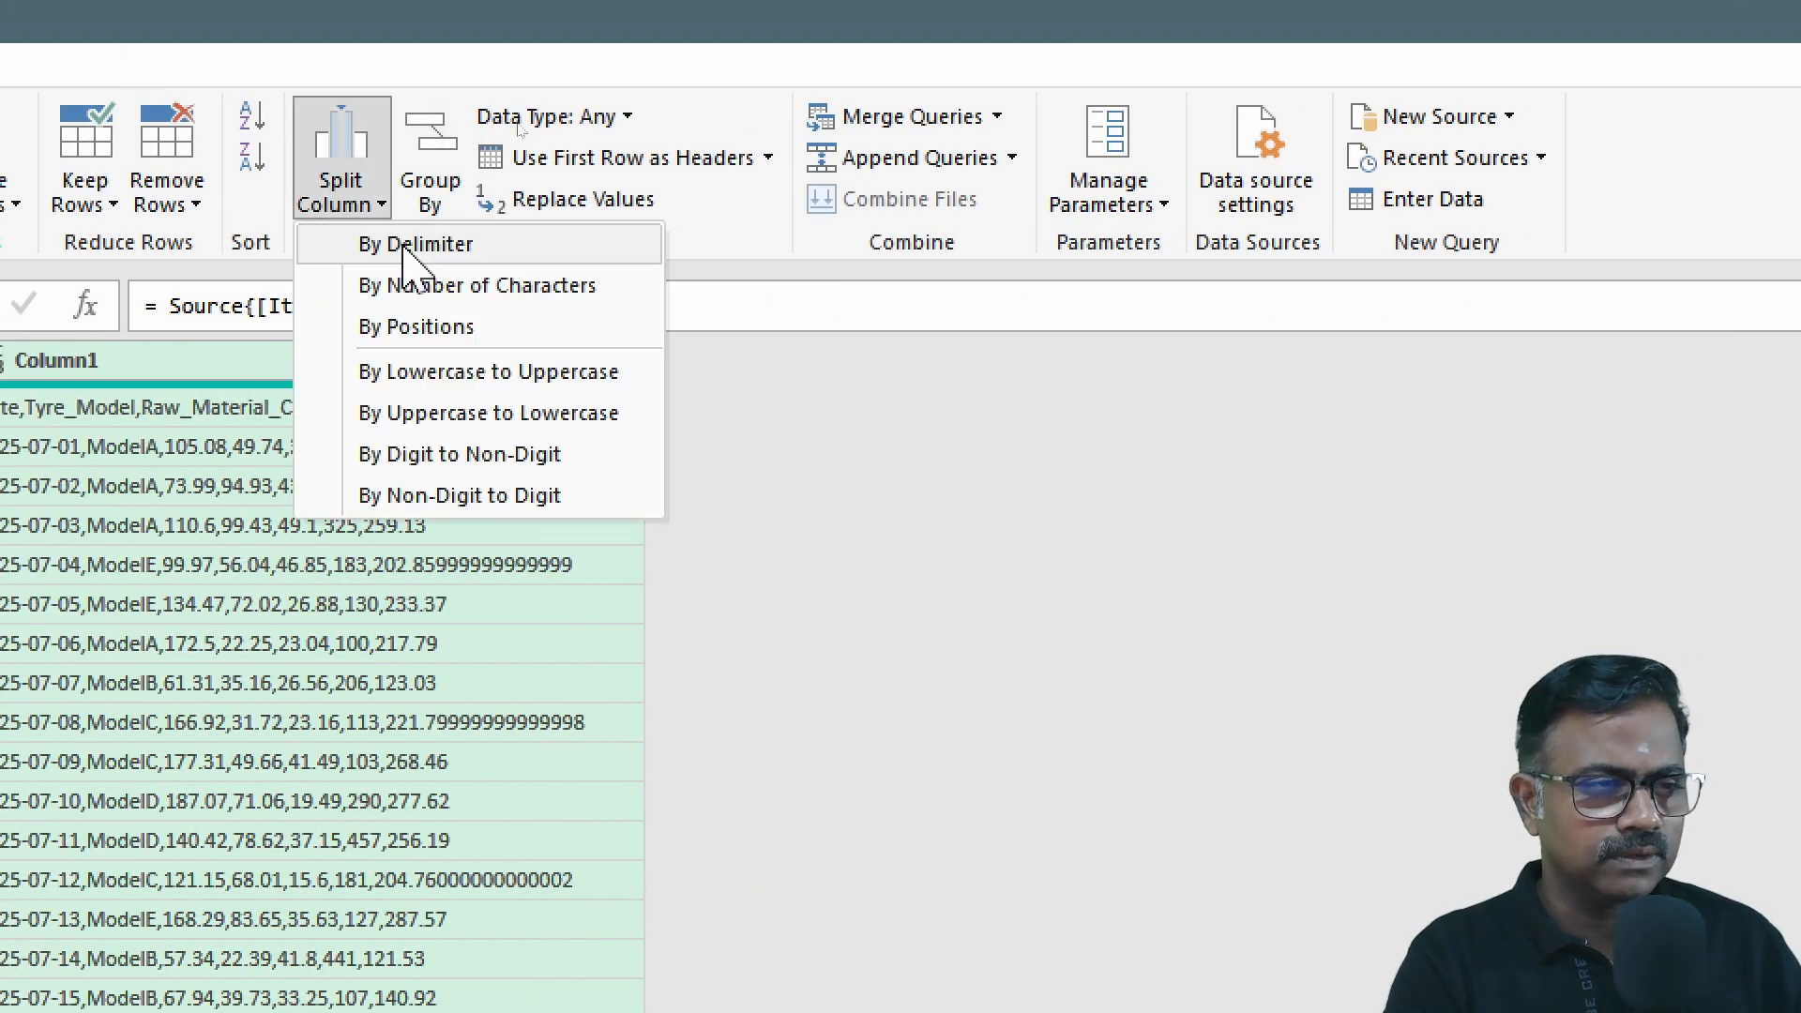
pyautogui.click(403, 246)
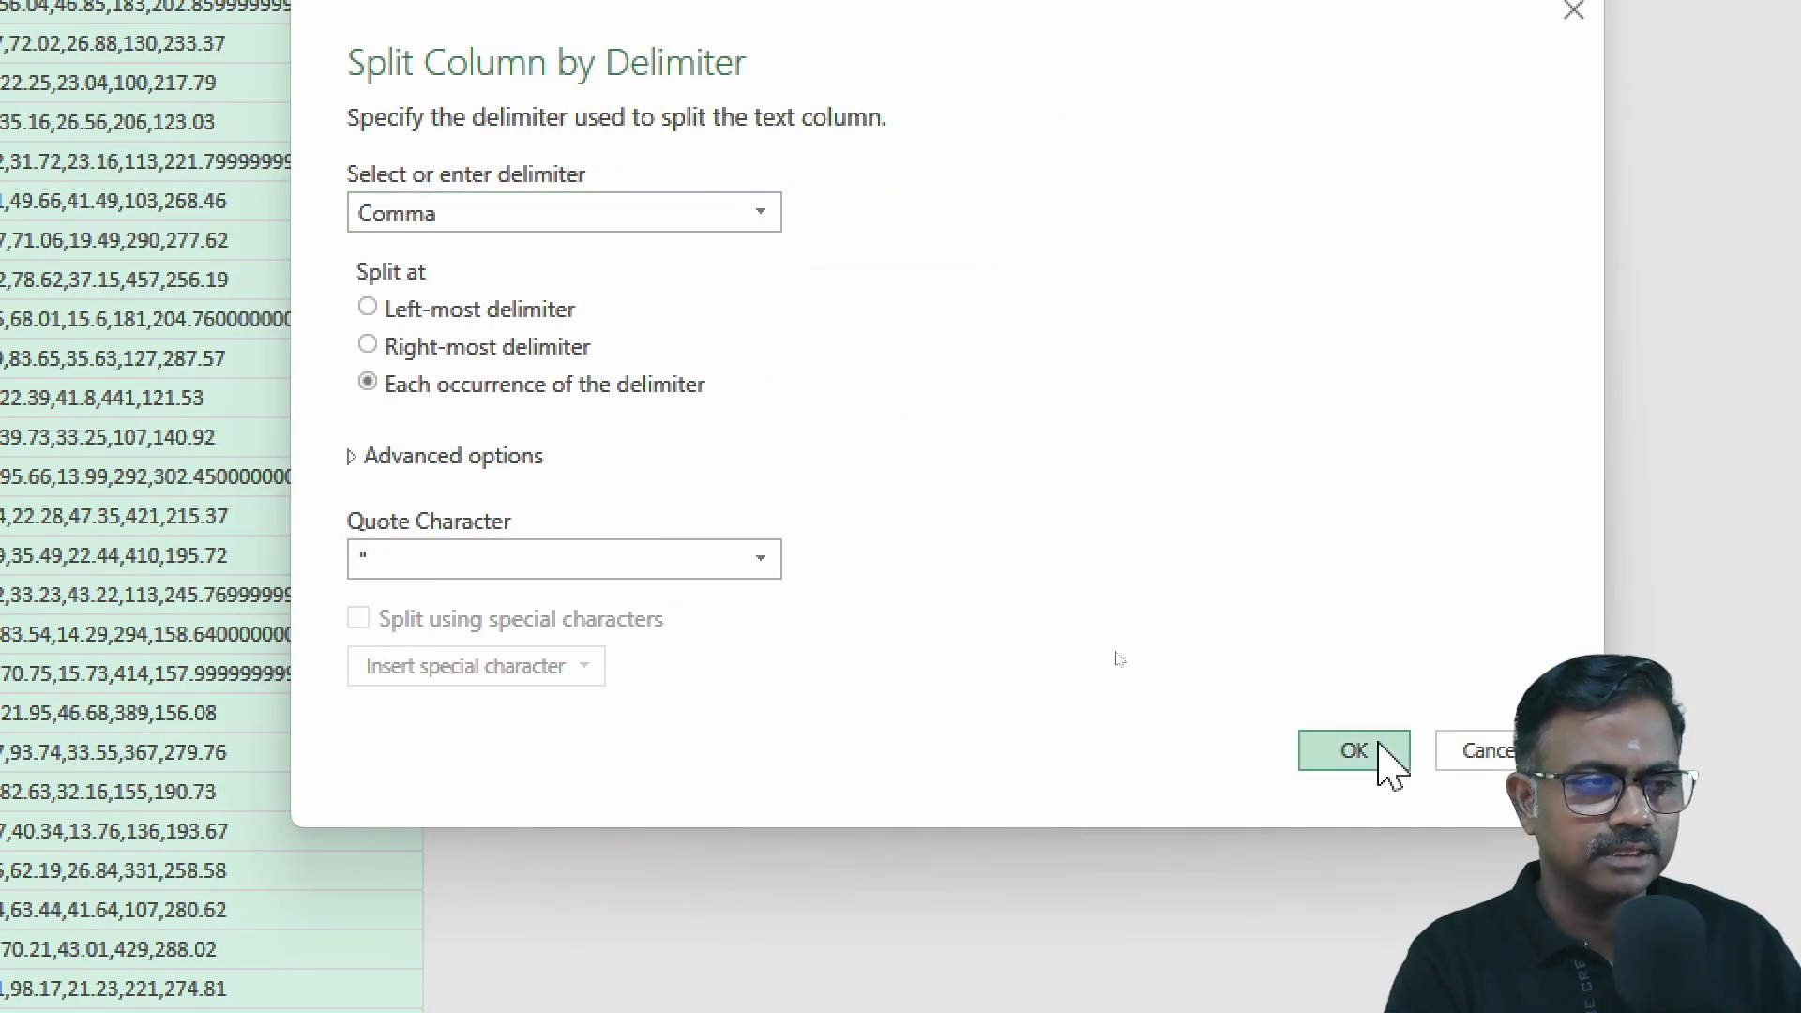
pyautogui.click(1377, 753)
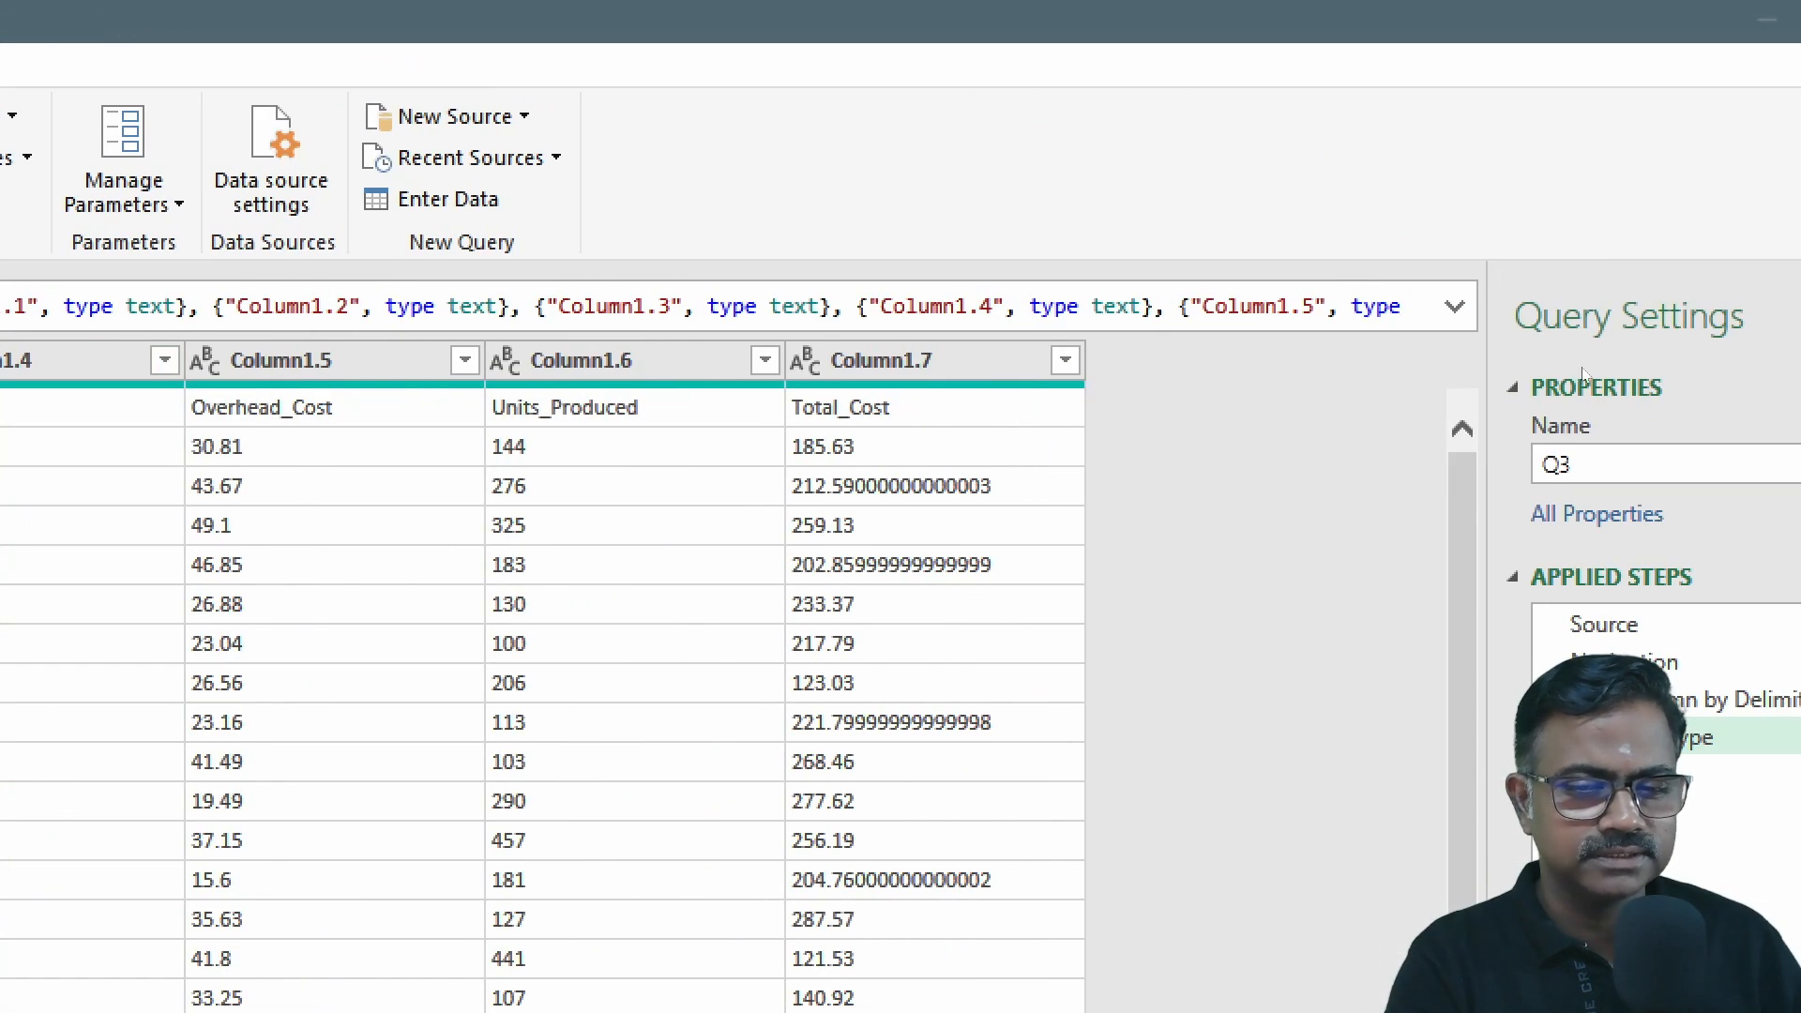
pyautogui.click(1553, 737)
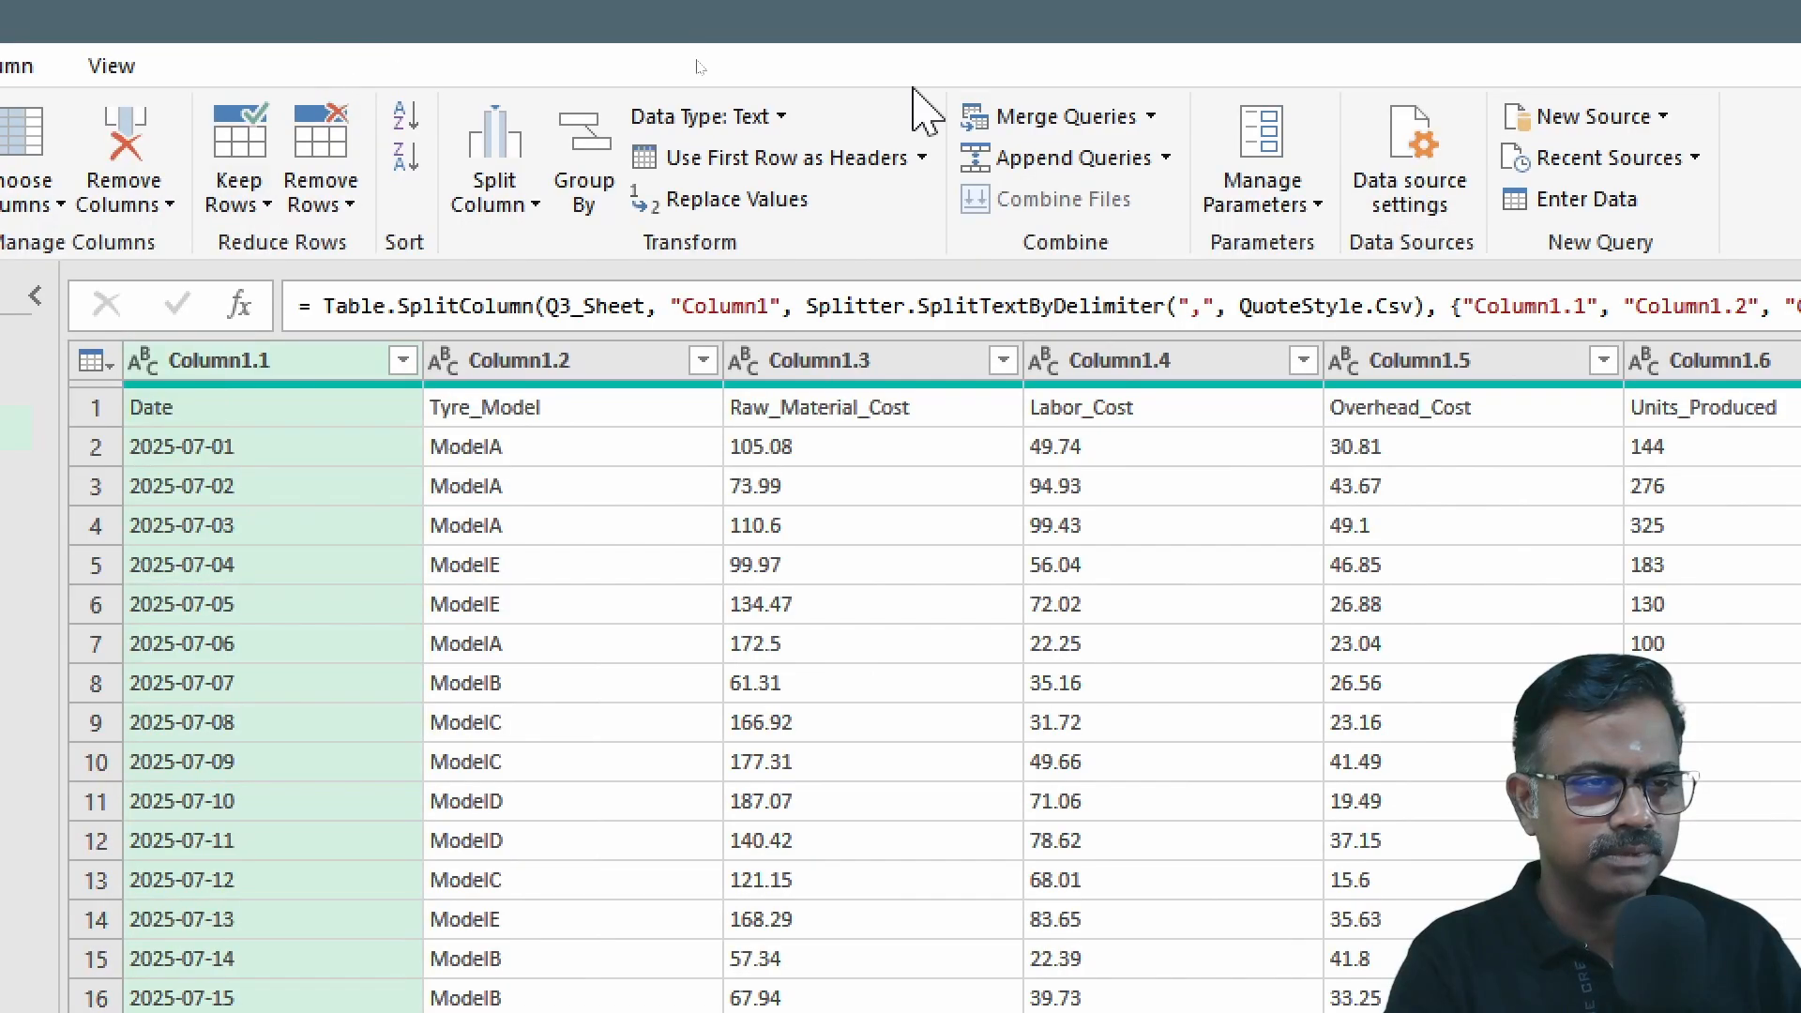
# Step: Promote the first row of Q3 to headers and check the cleaned Q1, Q2 and Q3 queries
pyautogui.click(861, 177)
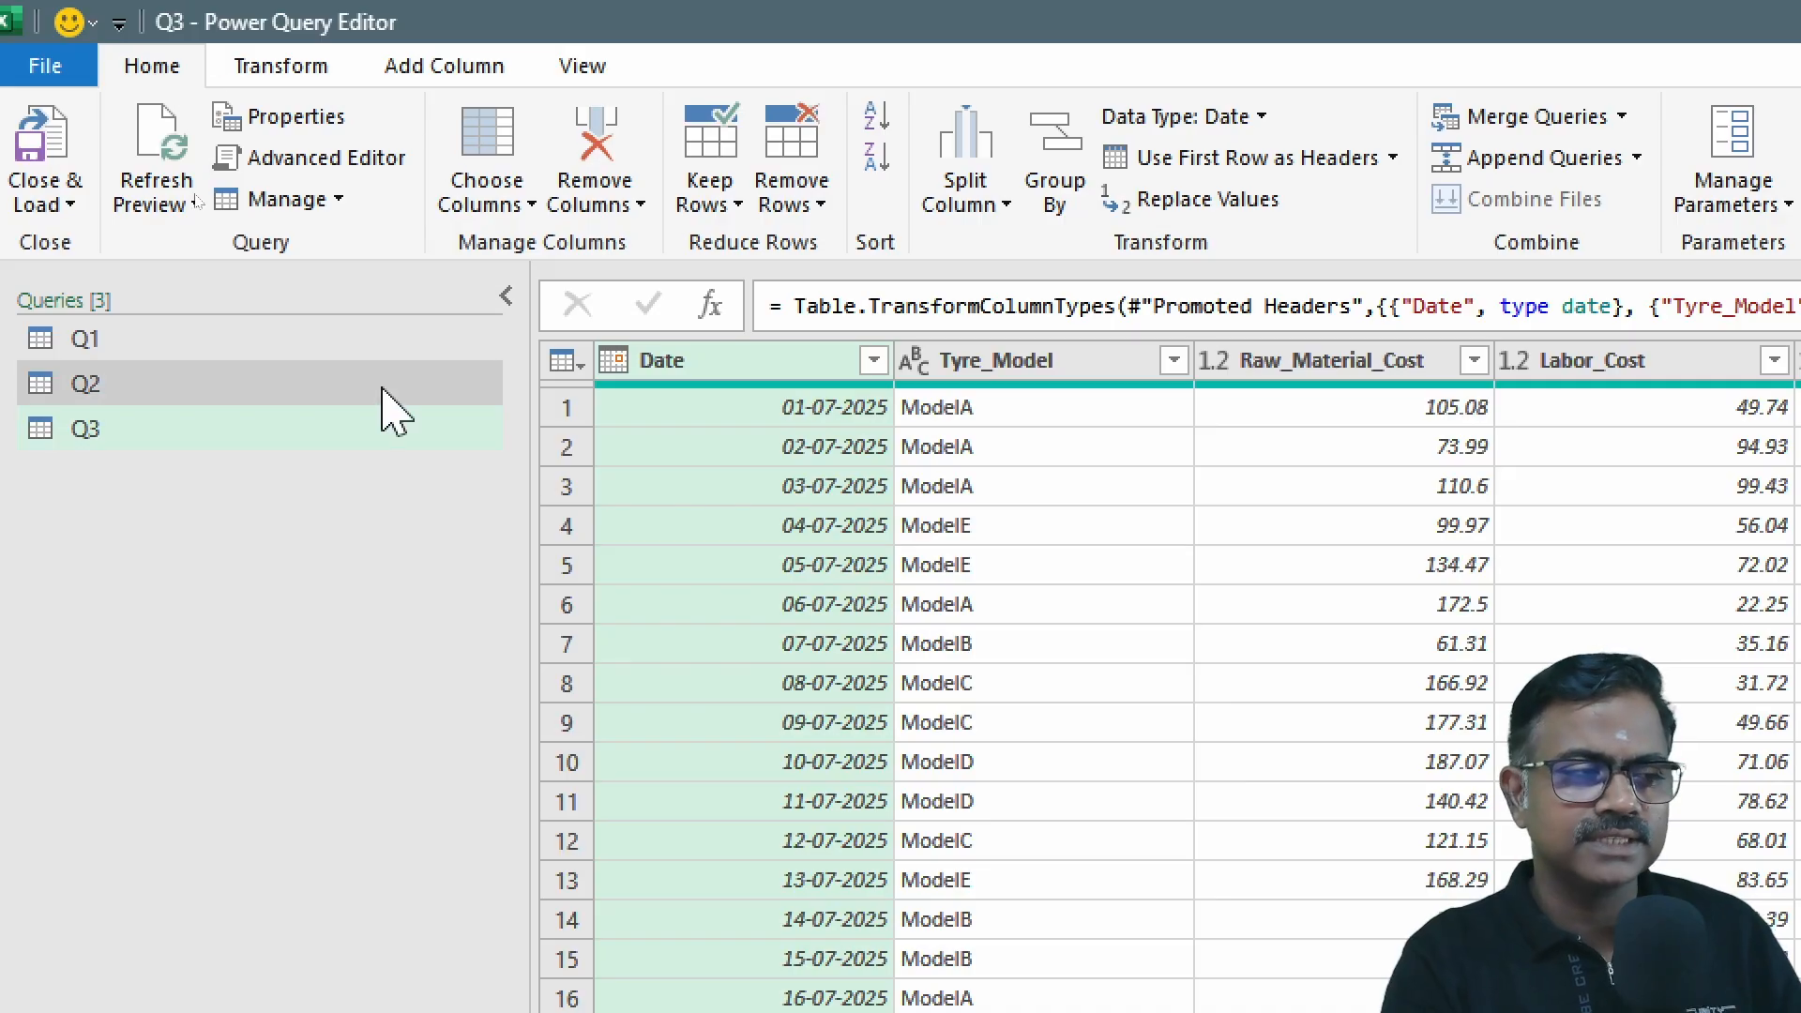
pyautogui.click(355, 345)
pyautogui.click(343, 388)
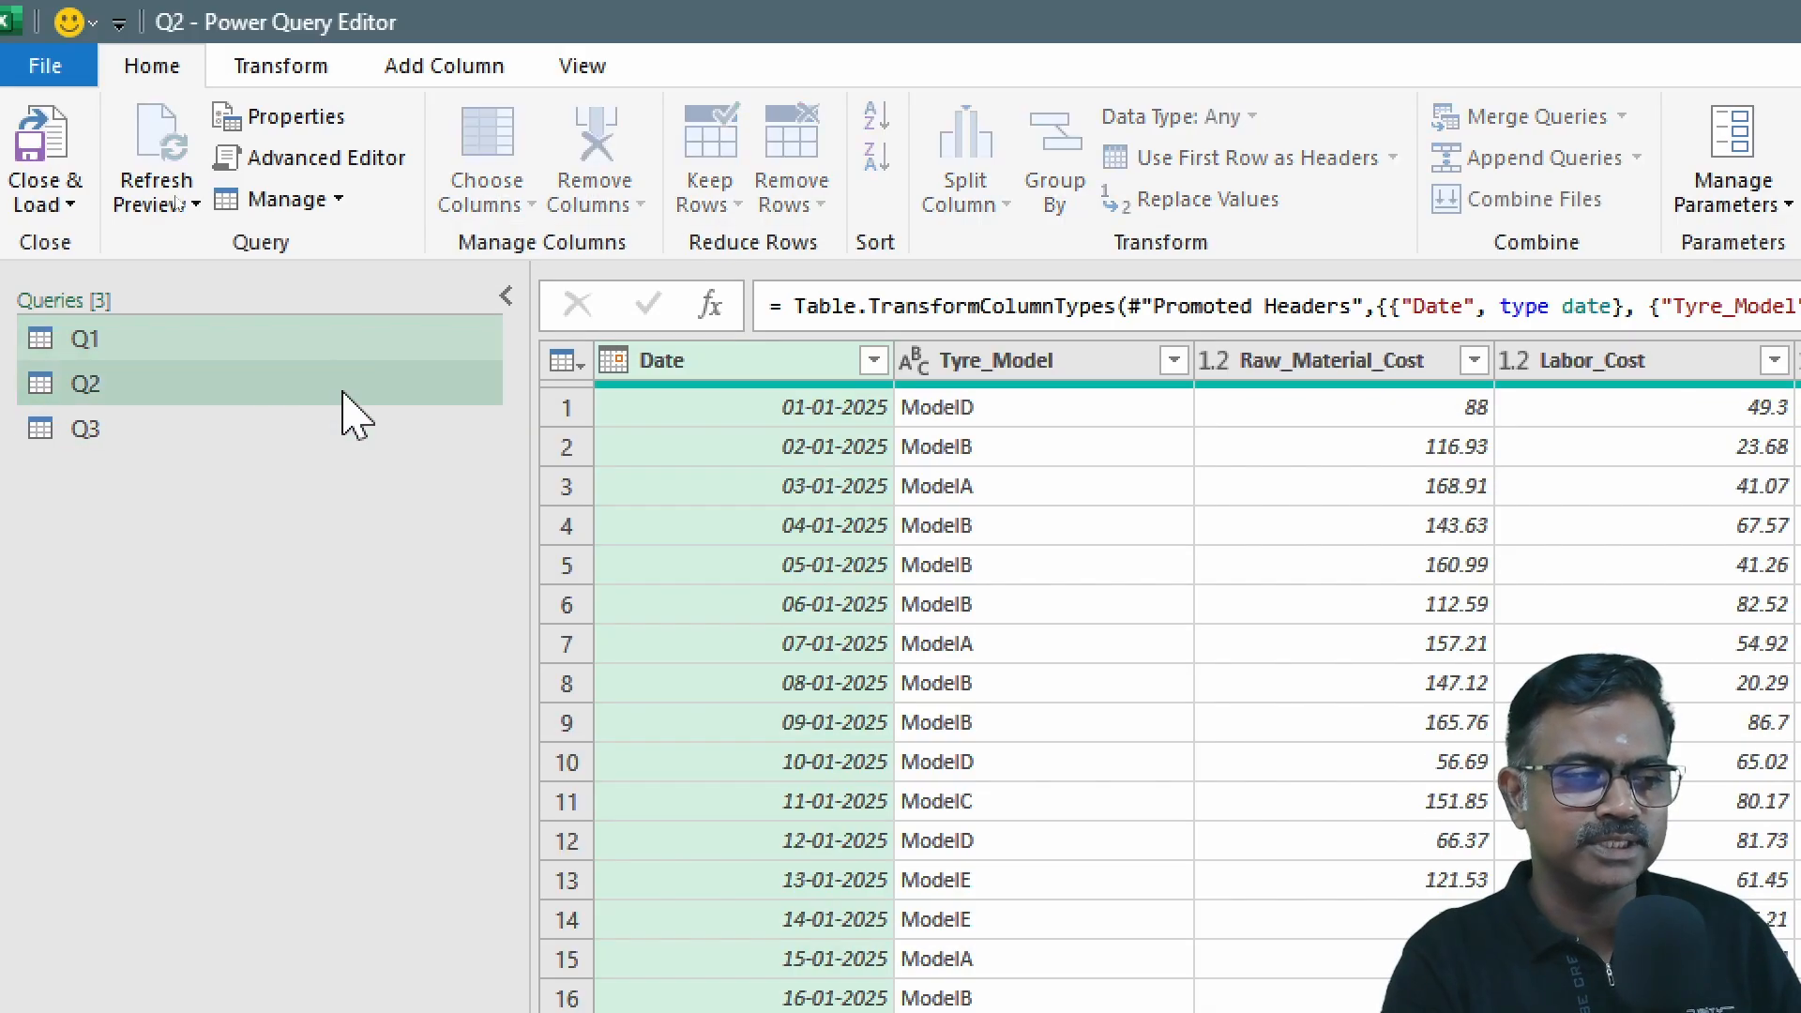
pyautogui.click(312, 439)
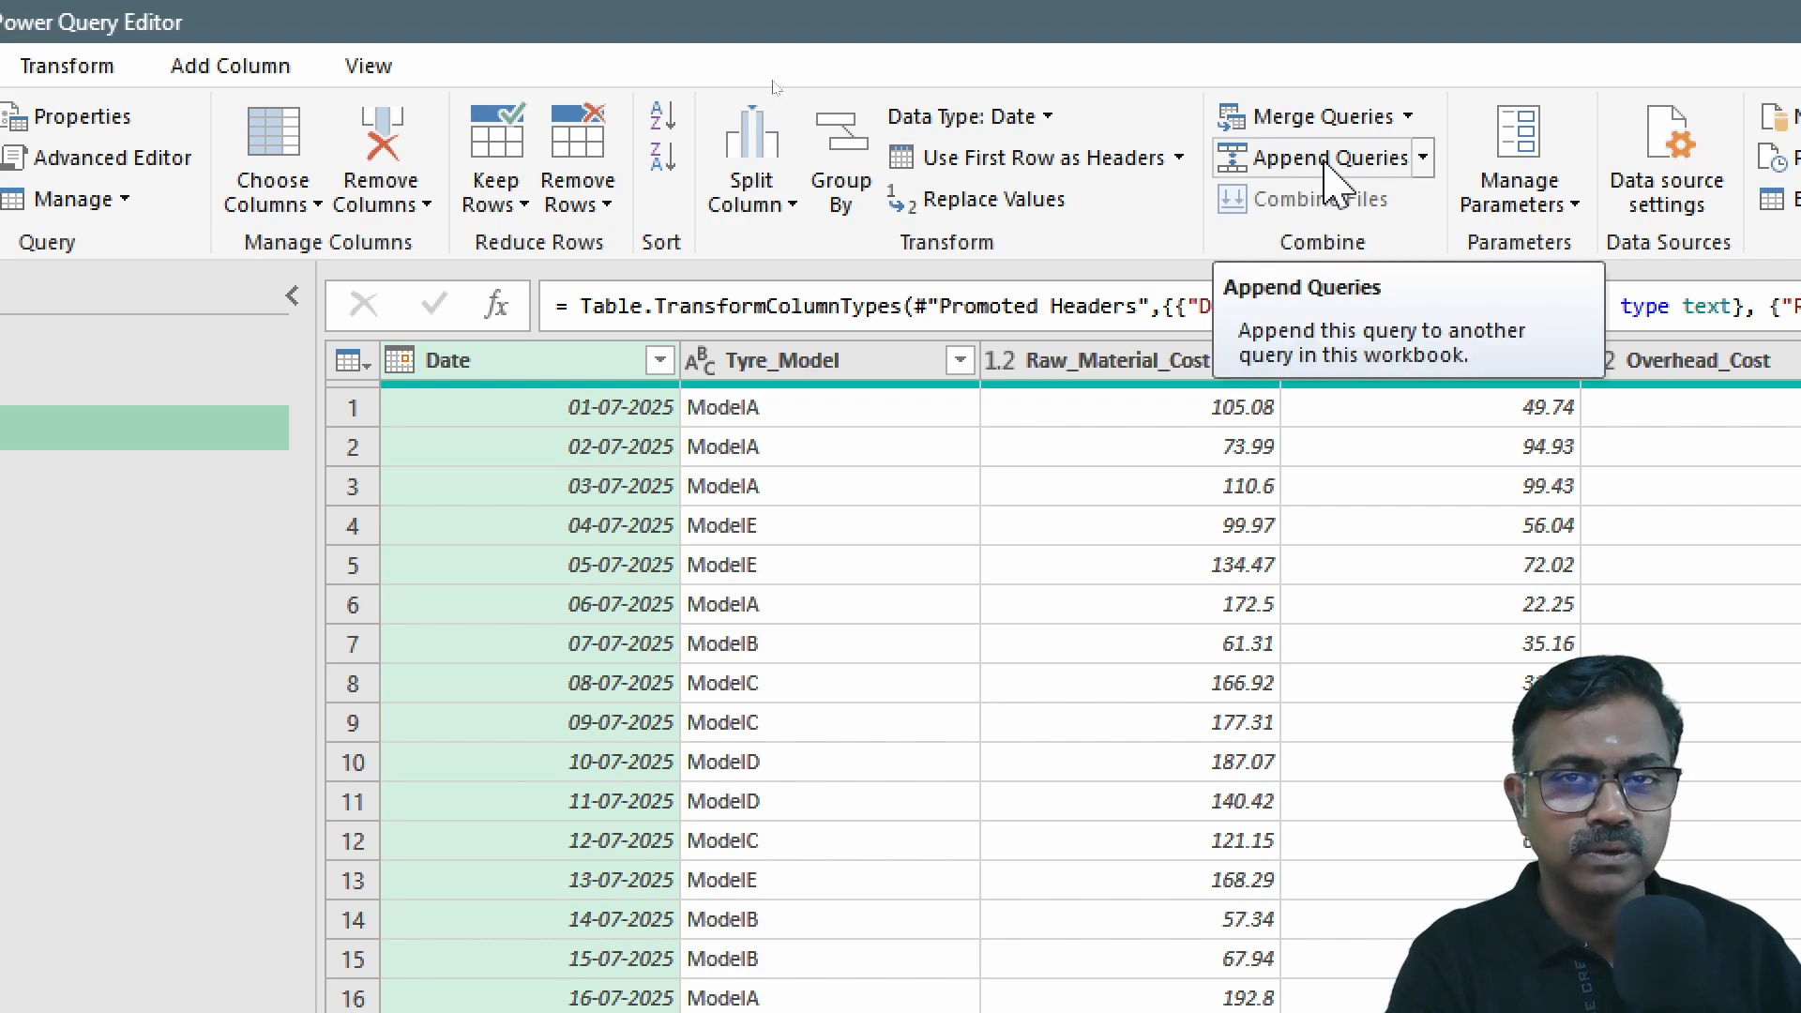
# Step: Start an Append Queries as New for three or more tables and add Q1 and Q2 to the tables to append
pyautogui.click(1425, 169)
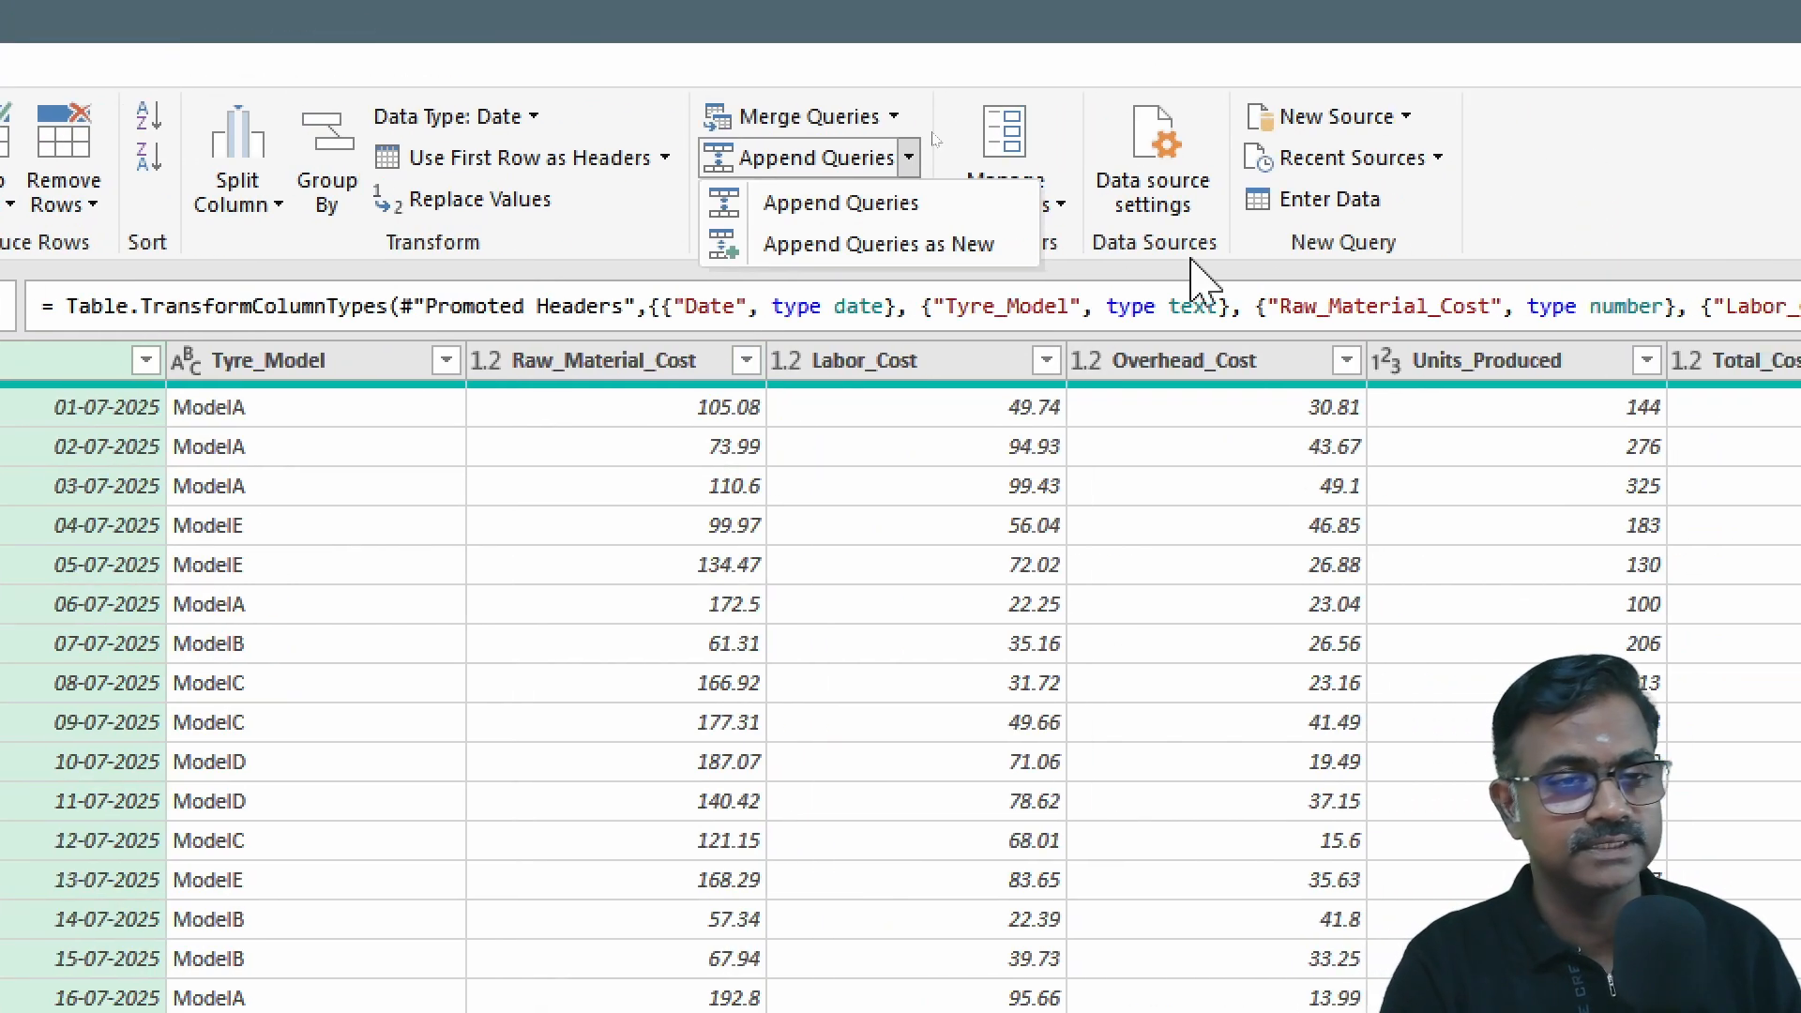
pyautogui.click(956, 257)
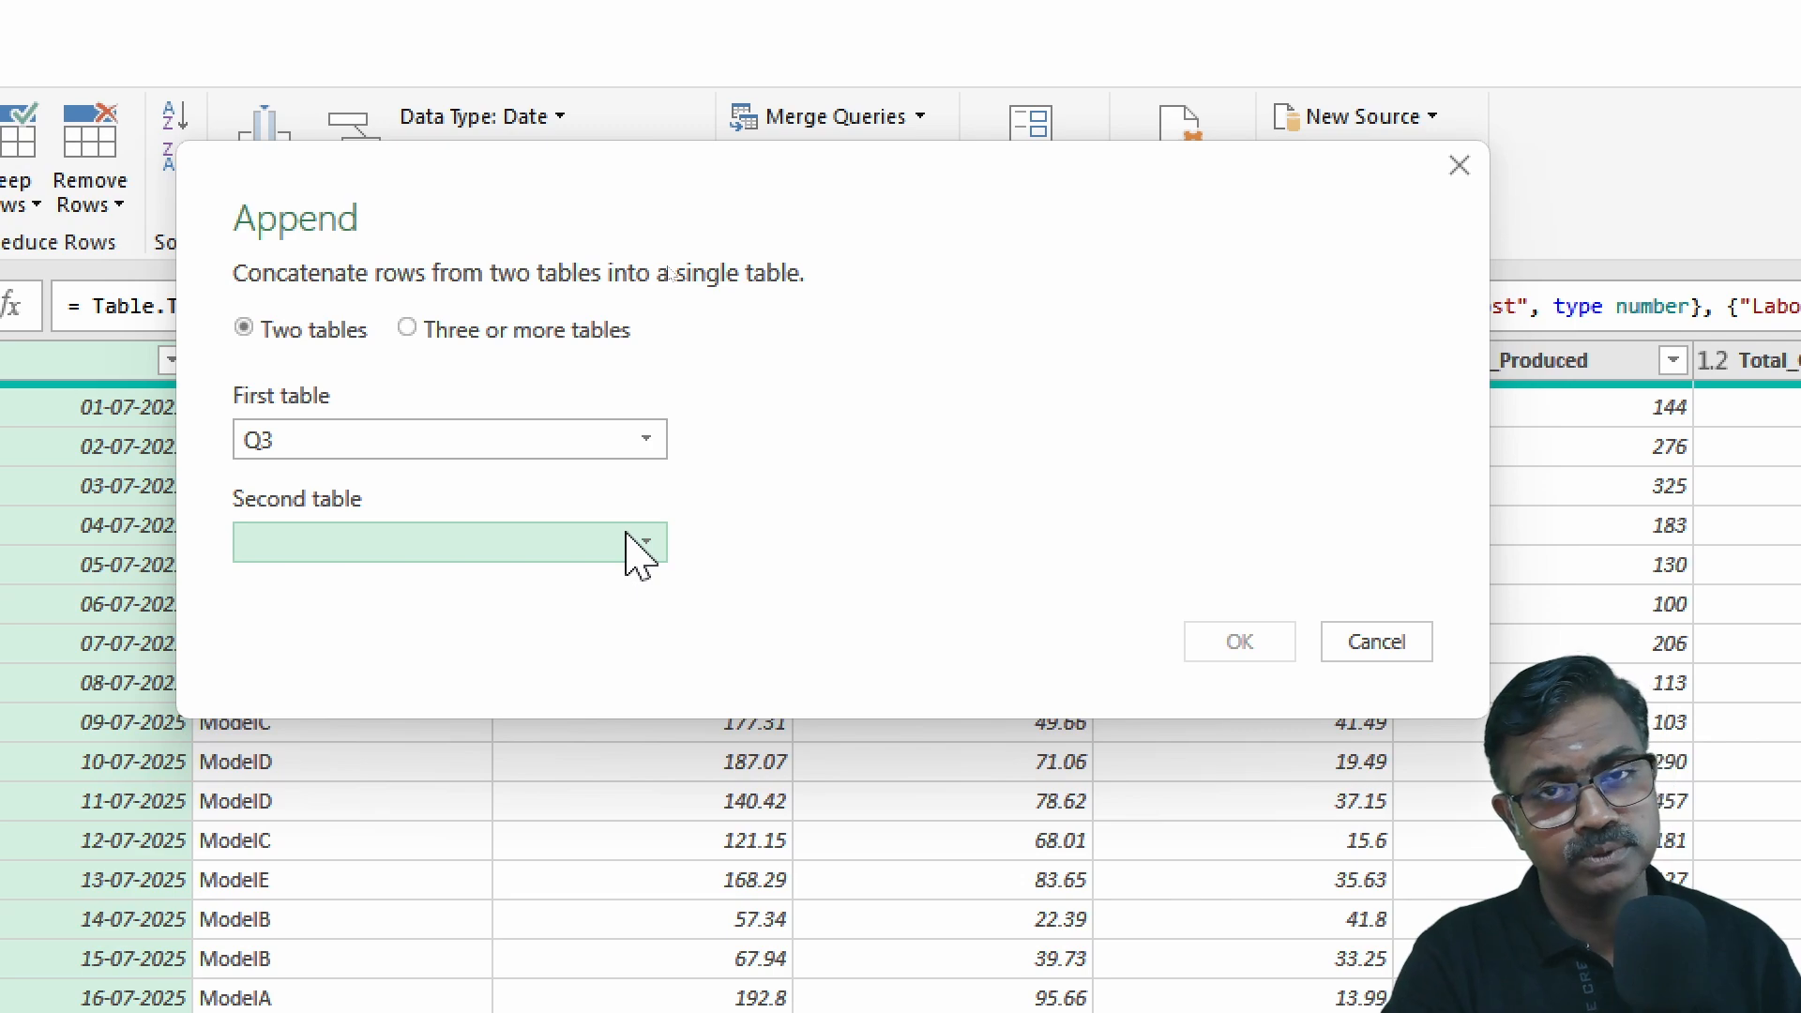
pyautogui.click(408, 330)
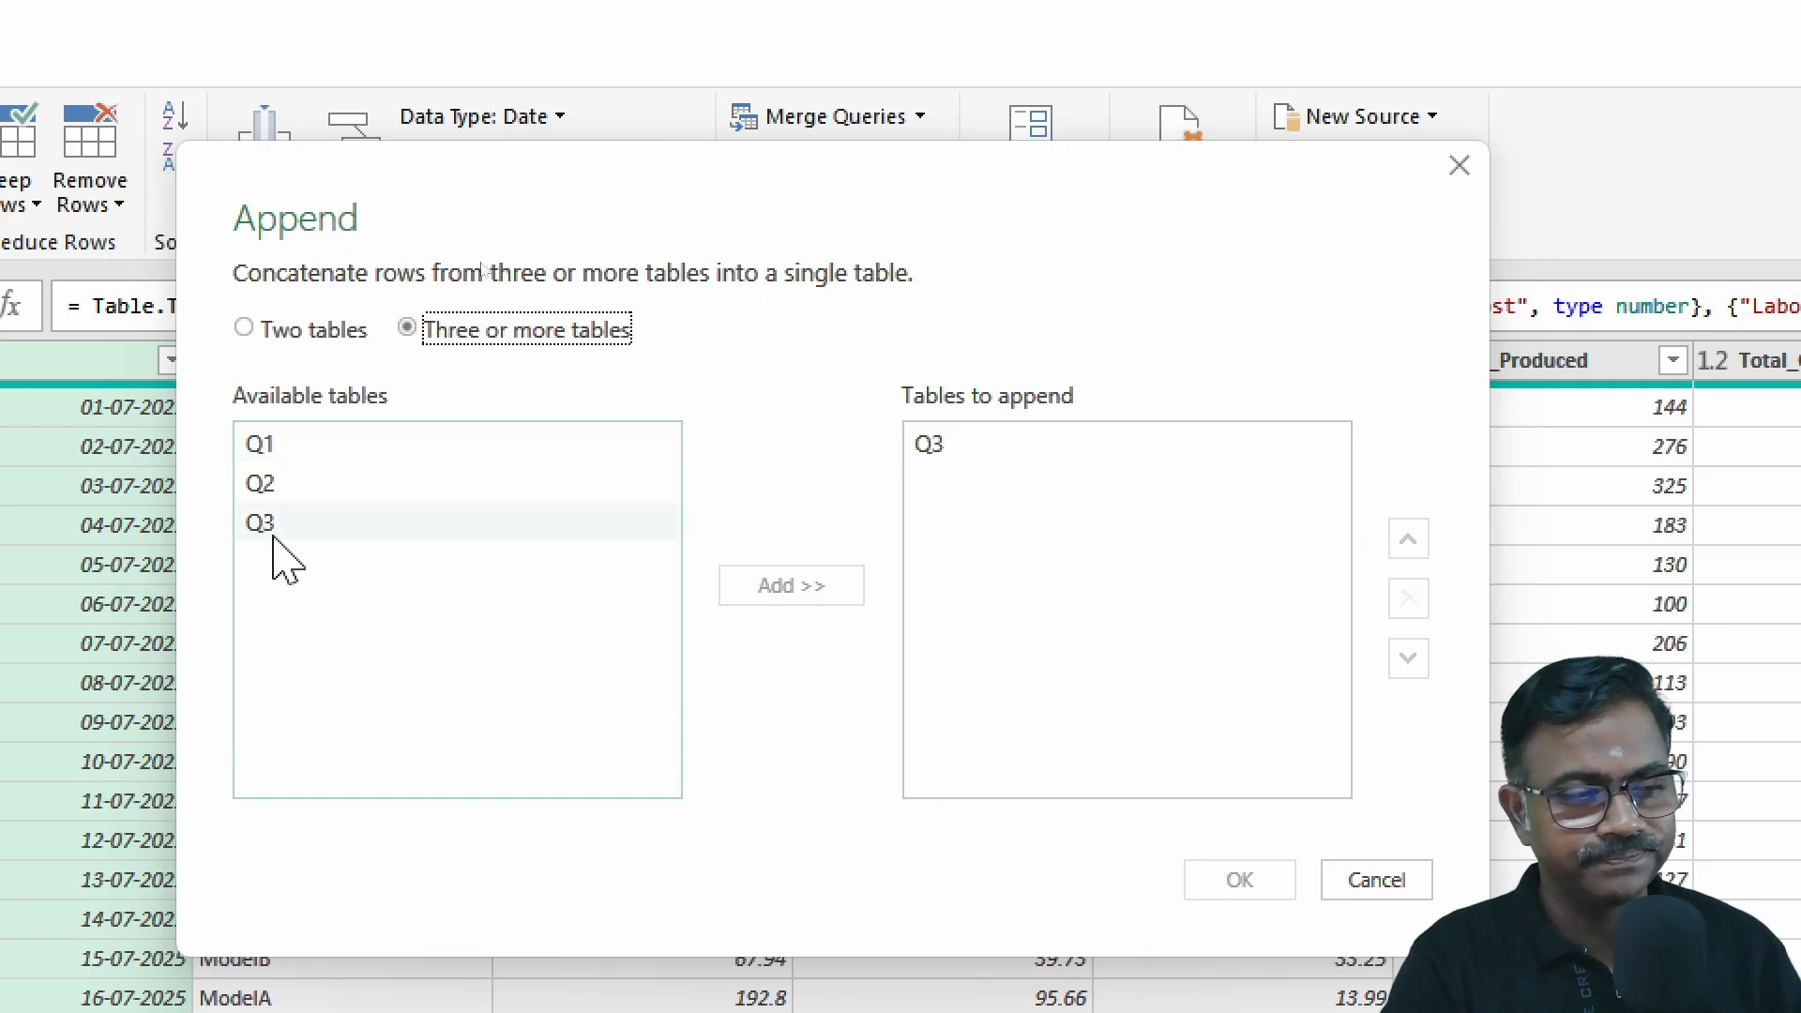
pyautogui.click(286, 463)
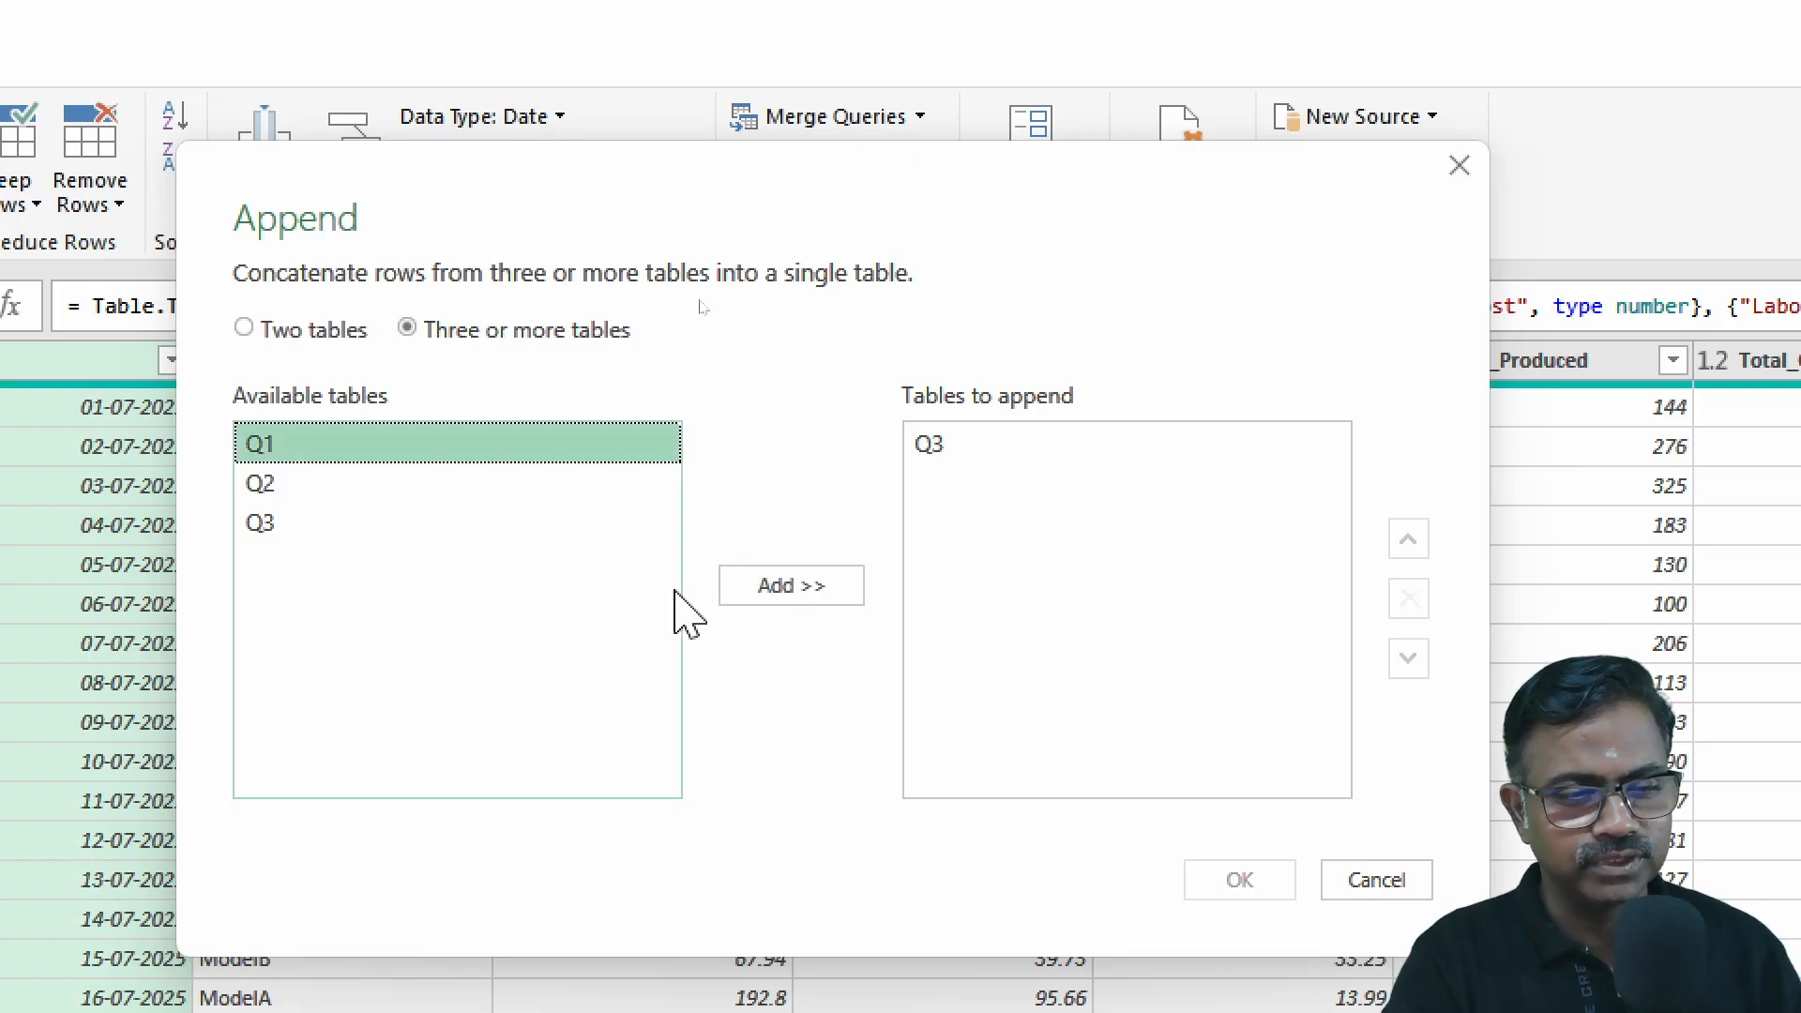
pyautogui.click(750, 585)
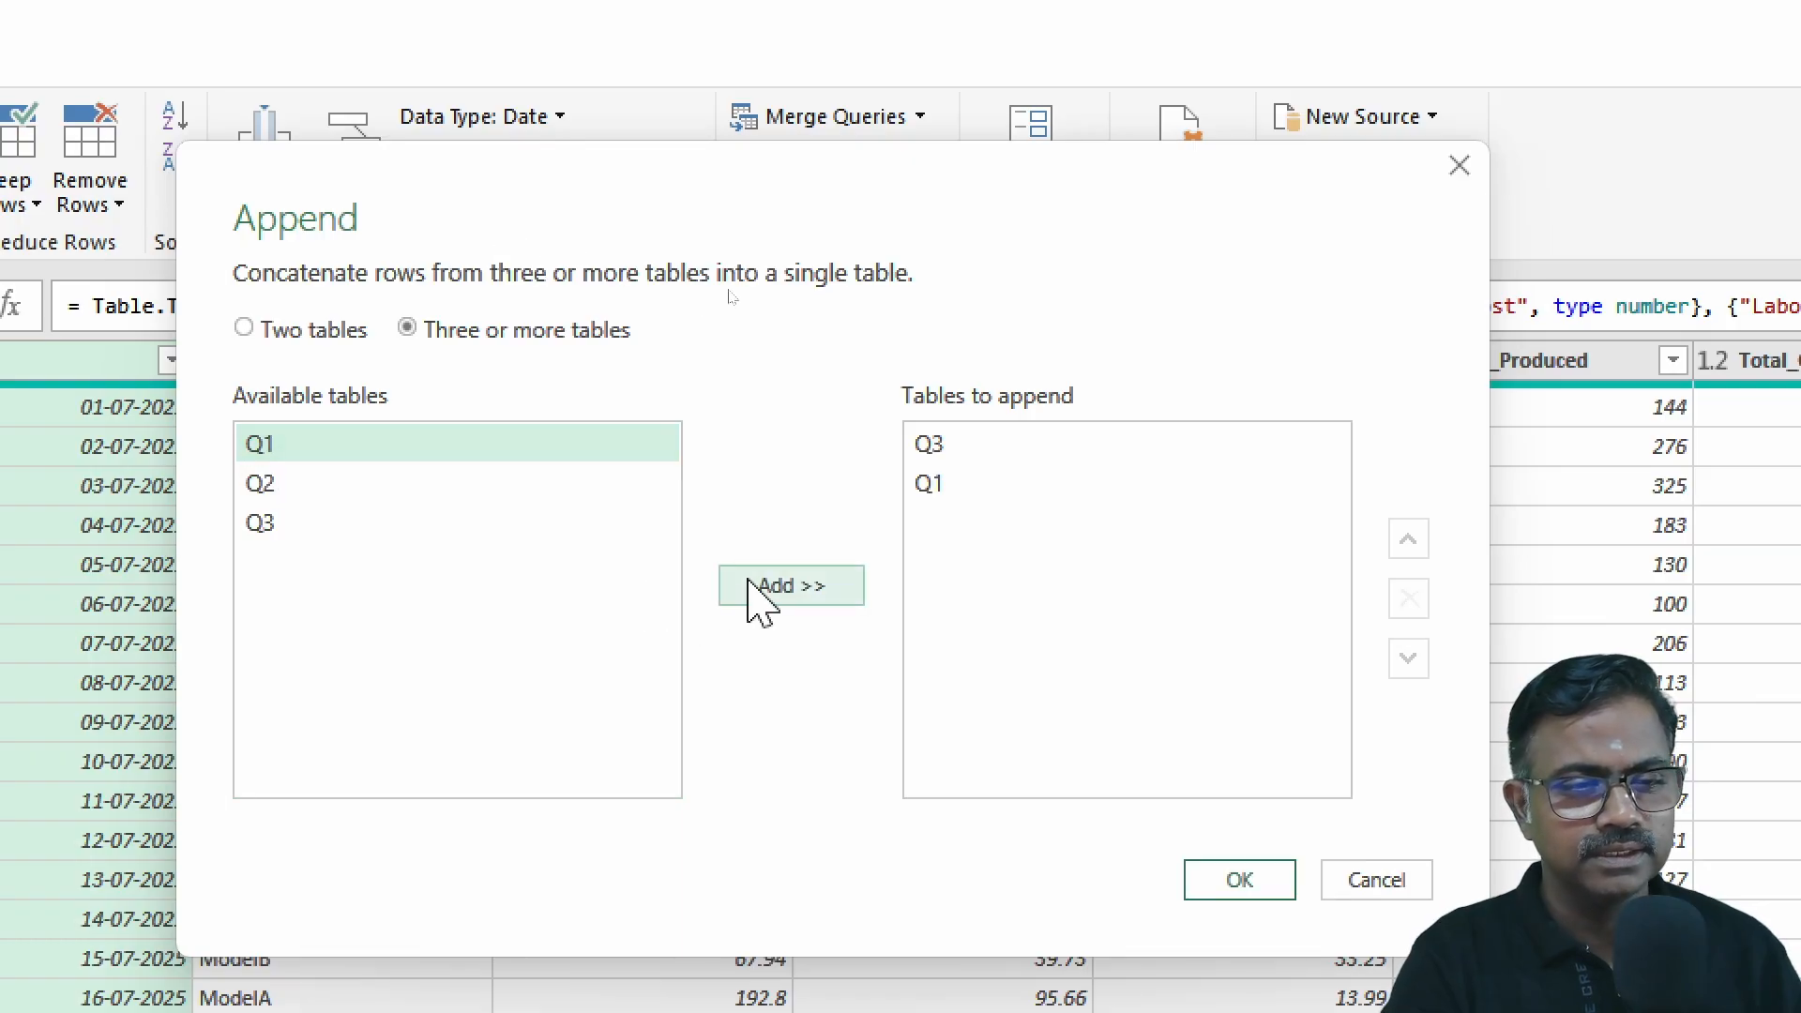
pyautogui.click(264, 483)
pyautogui.click(809, 585)
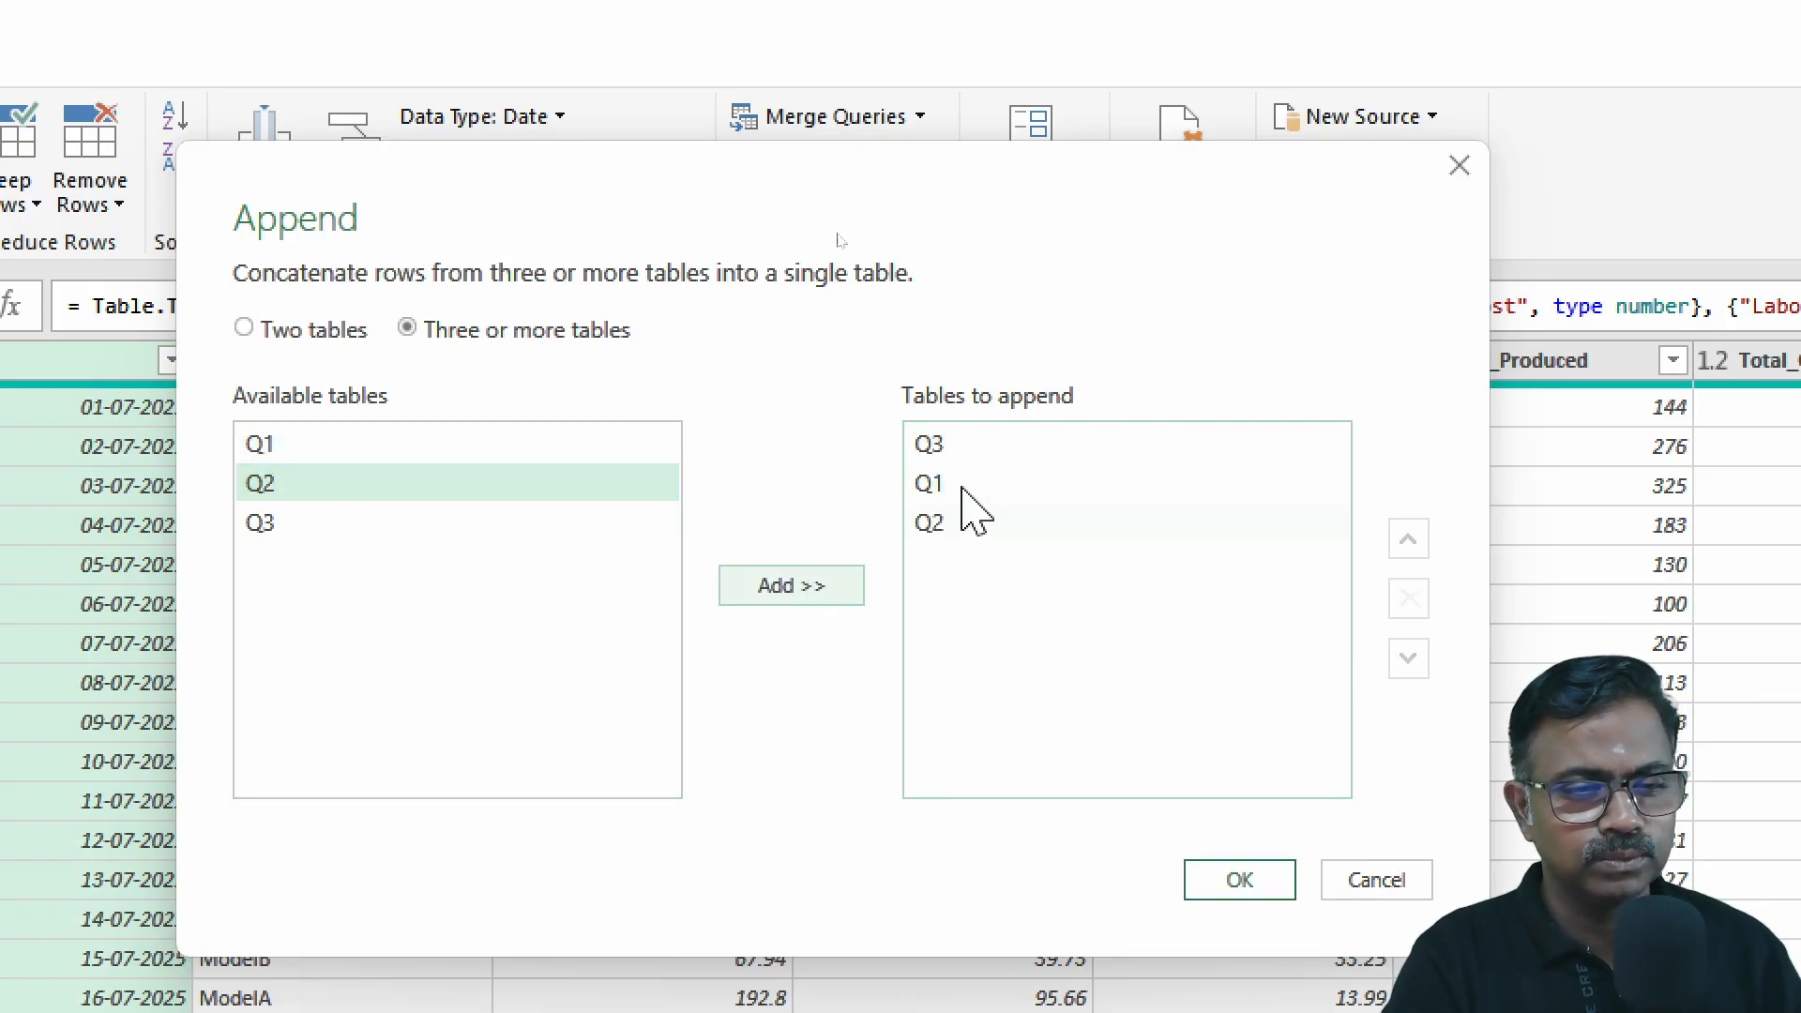
# Step: Move Q3 to the end of the tables to append, giving the order Q1, Q2, Q3, and create the appended query
pyautogui.click(985, 445)
pyautogui.click(1416, 662)
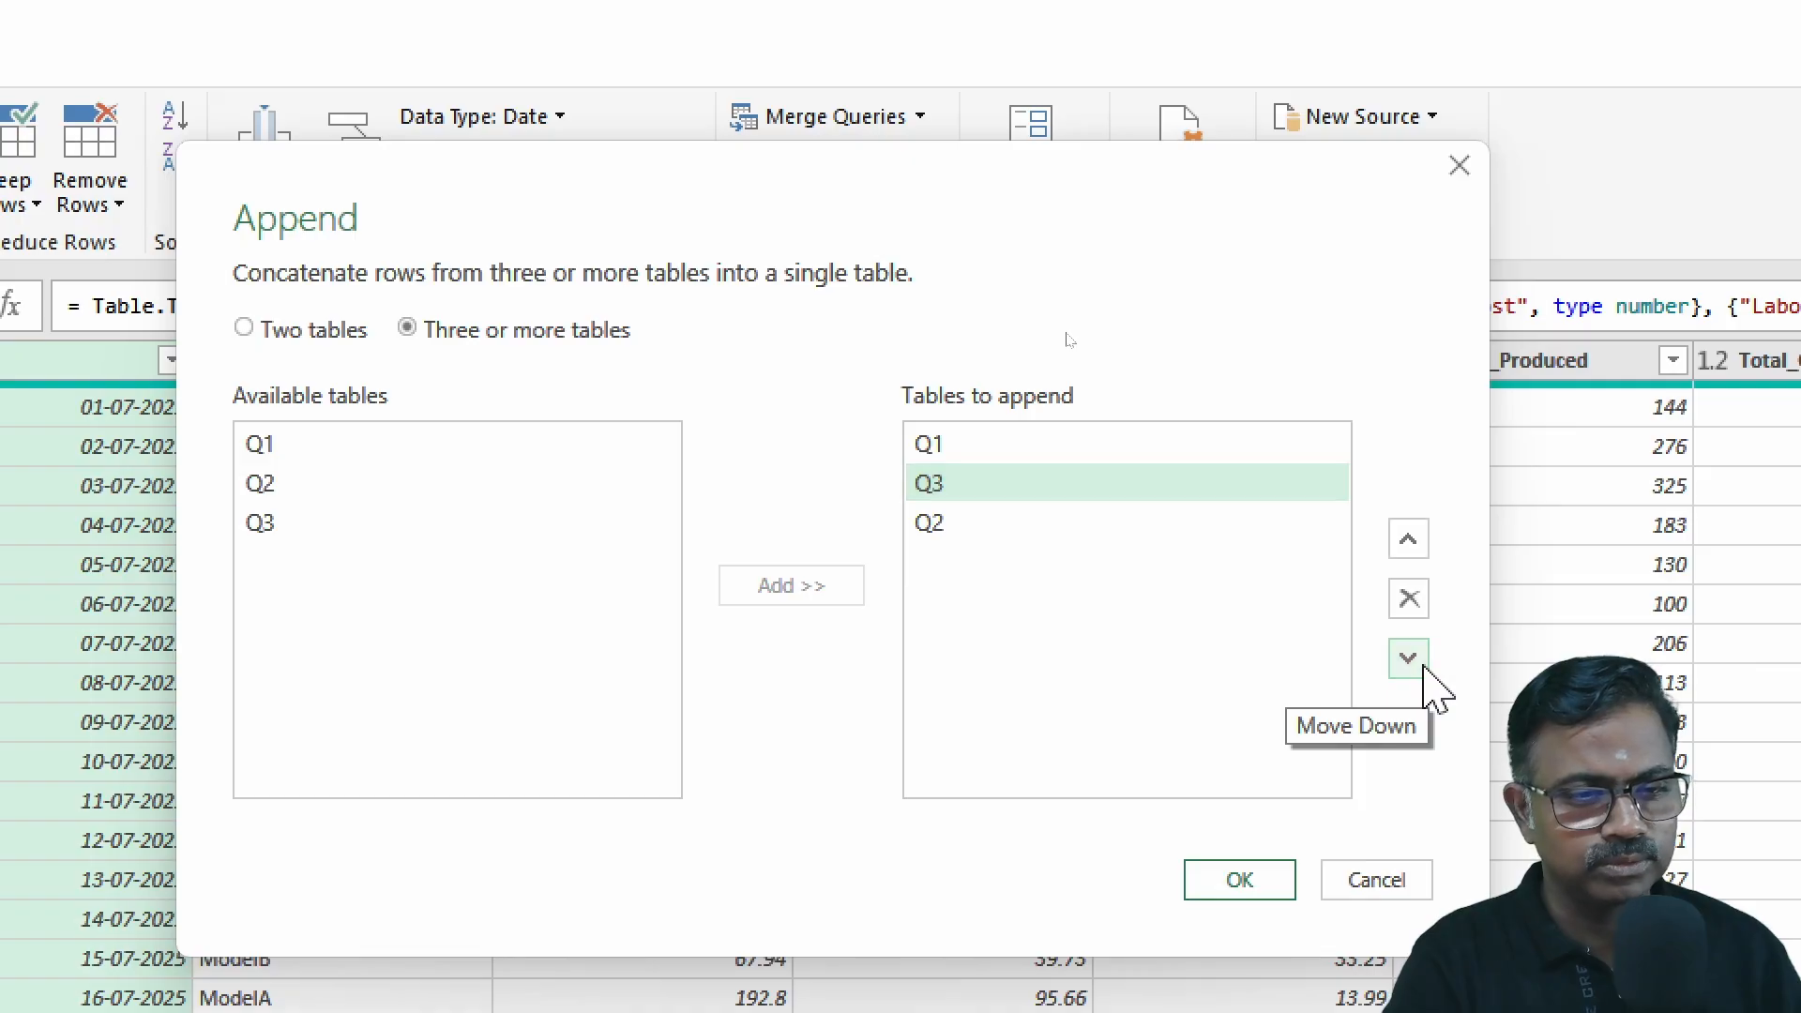
pyautogui.click(1421, 666)
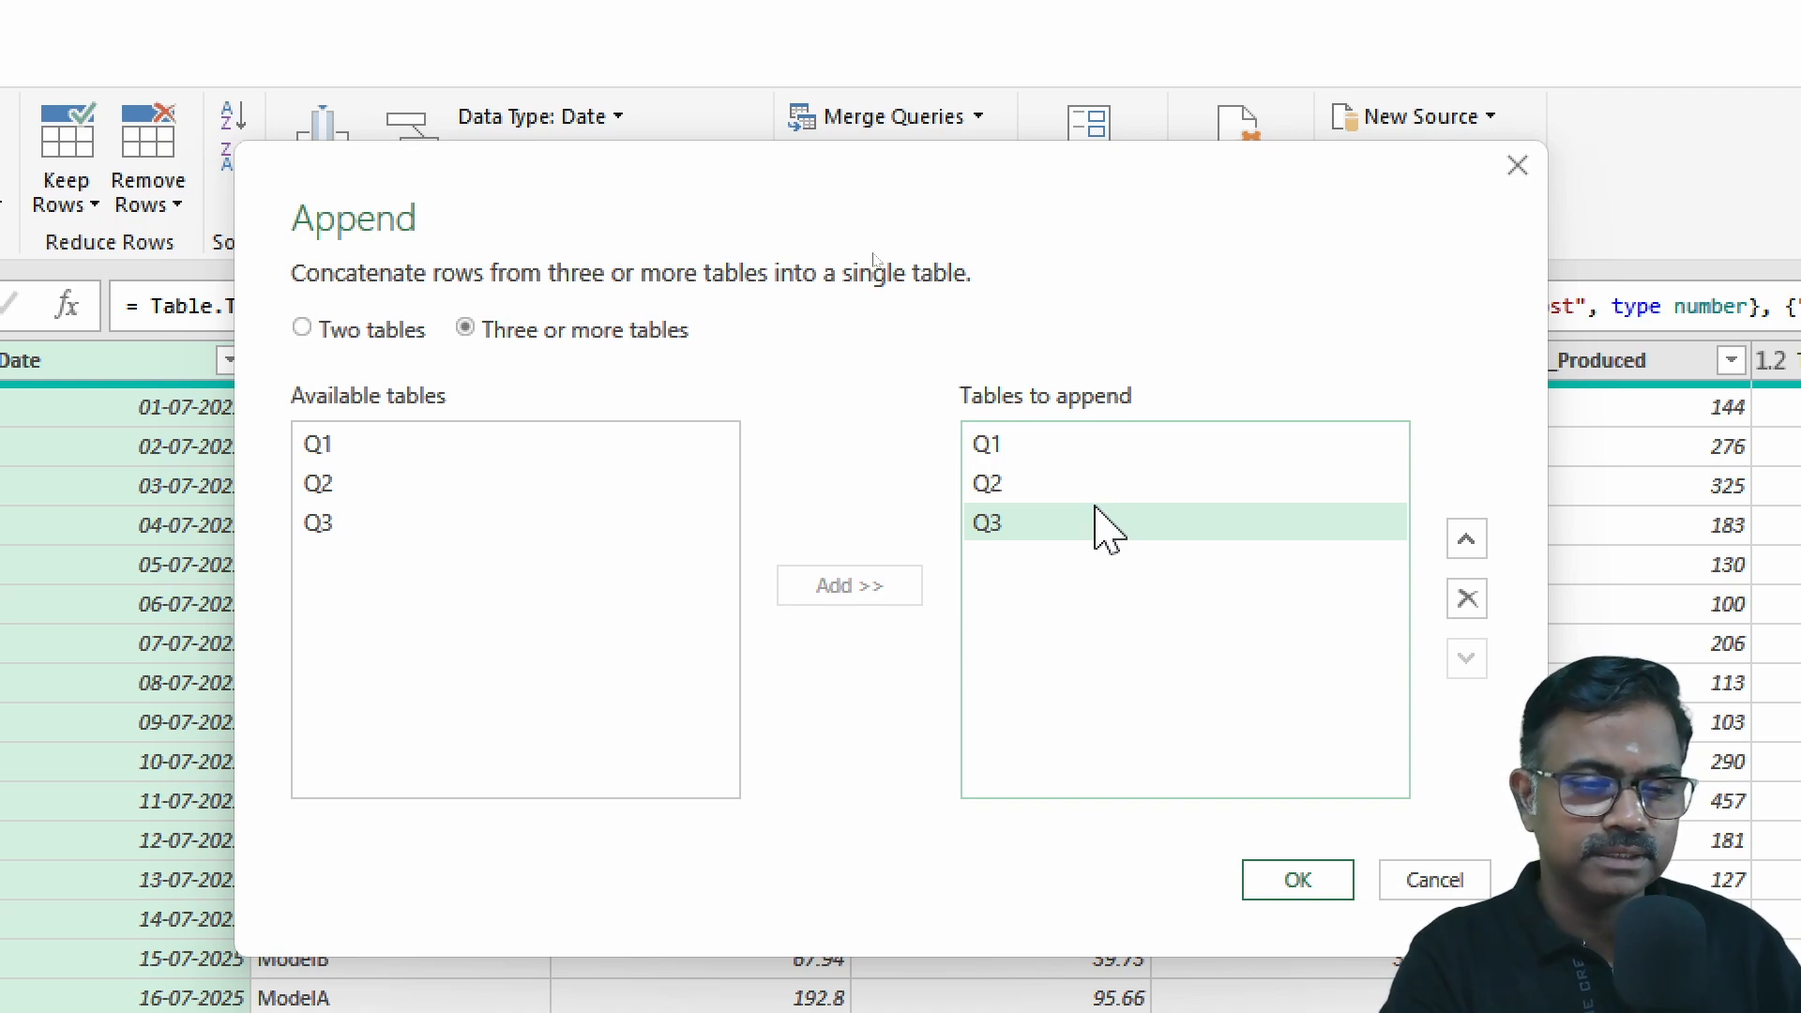
pyautogui.click(1292, 879)
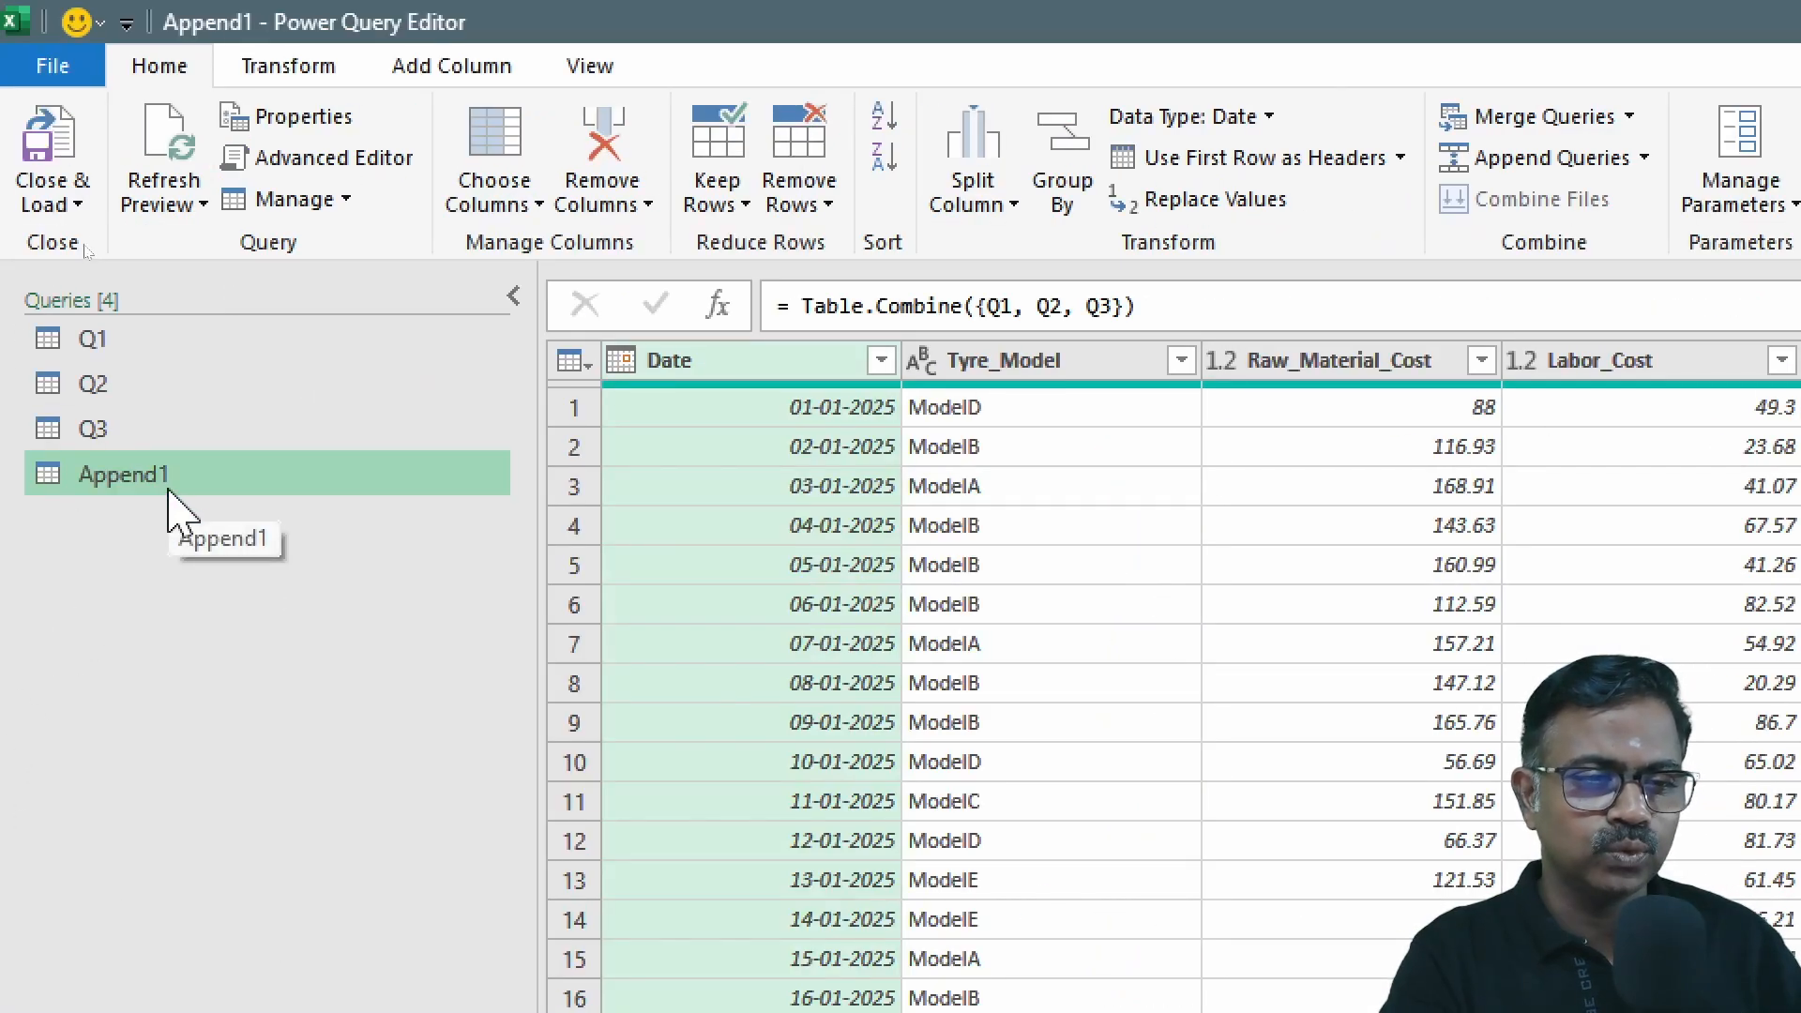
# Step: Rename the new appended query as Master Appended Data
pyautogui.doubleClick(204, 479)
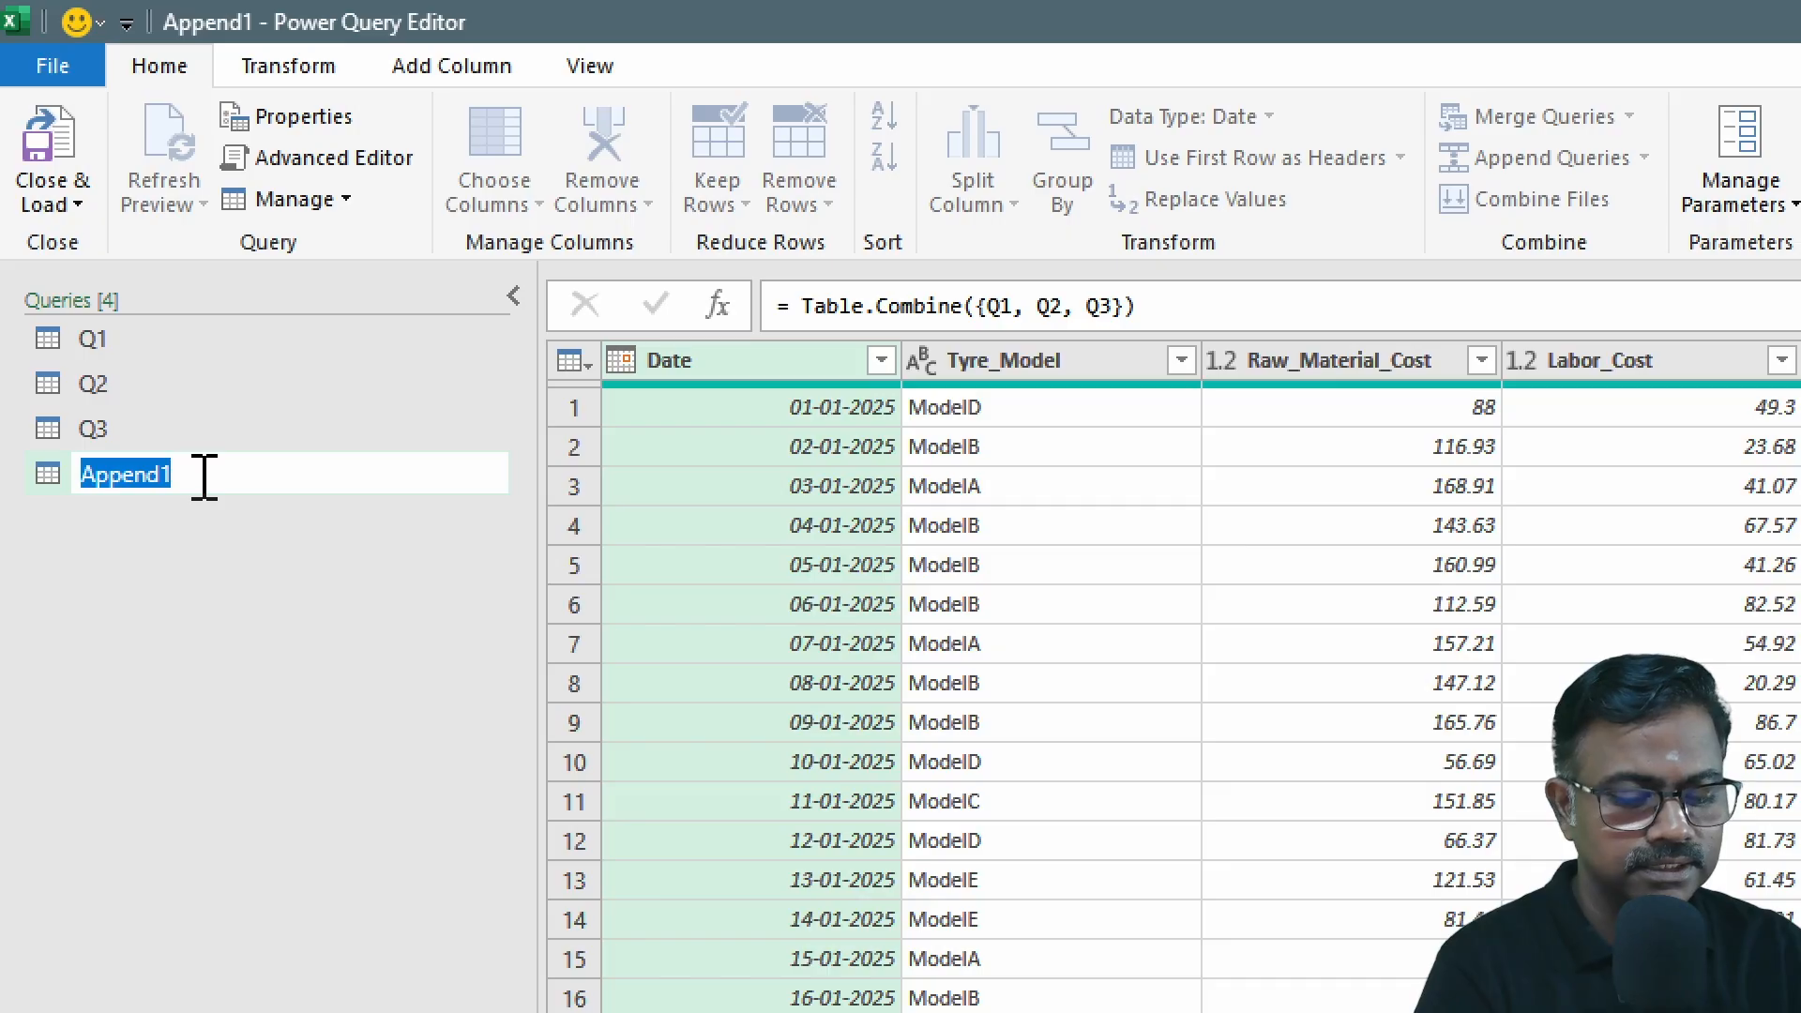
pyautogui.write('mASTE')
pyautogui.press('BackSpace')
pyautogui.press('BackSpace')
pyautogui.press('BackSpace')
pyautogui.press('BackSpace')
pyautogui.press('BackSpace')
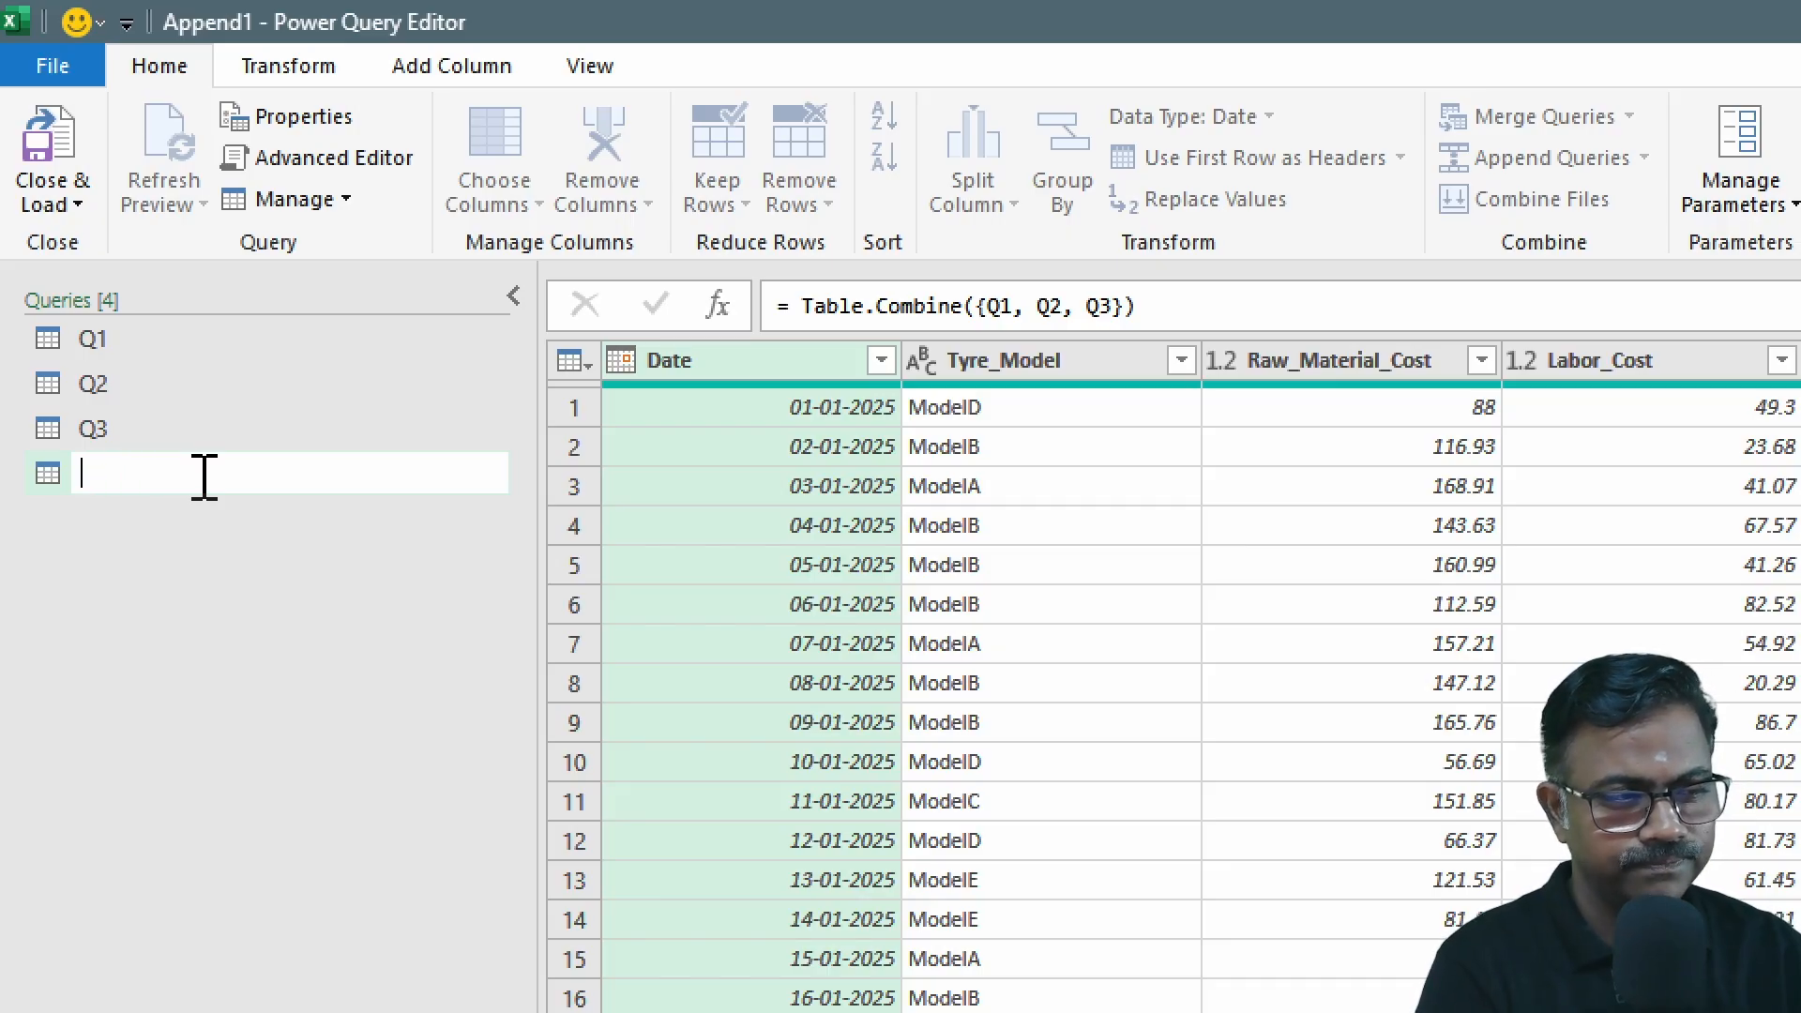
pyautogui.write('Master')
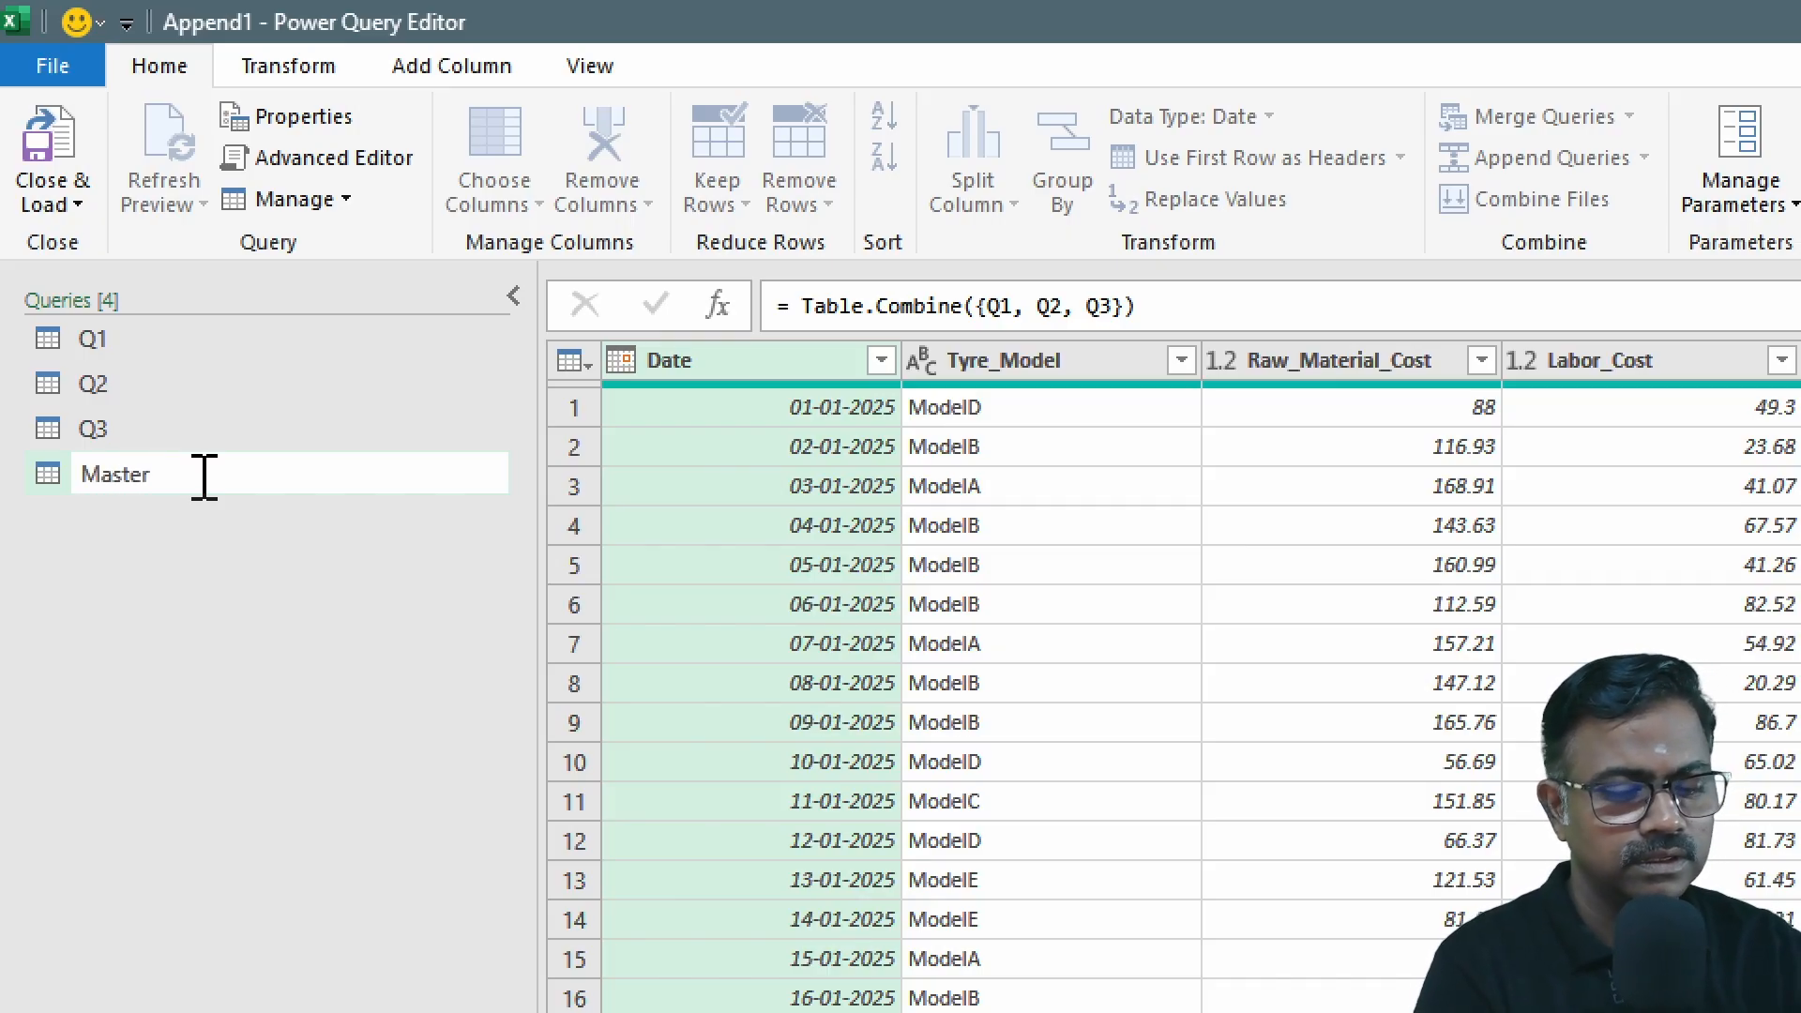
pyautogui.write(' Appended D')
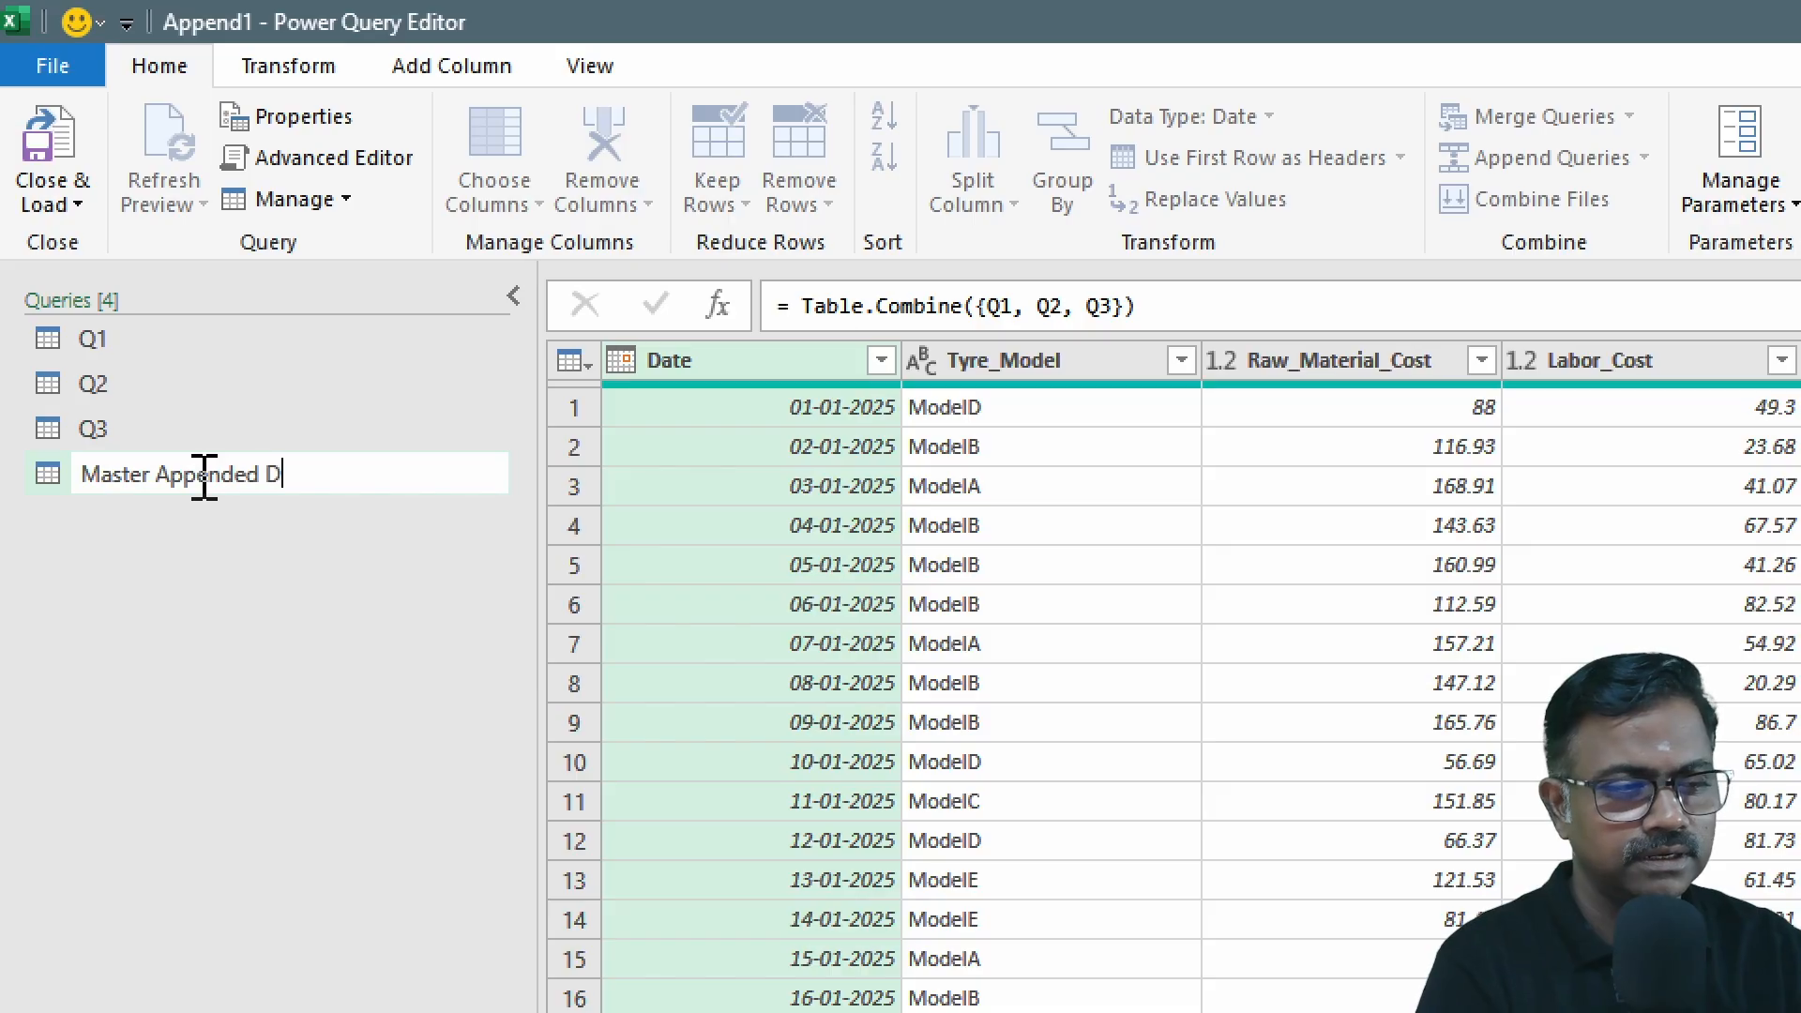
pyautogui.write('ata')
pyautogui.press('BackSpace')
pyautogui.press('BackSpace')
pyautogui.write('ta')
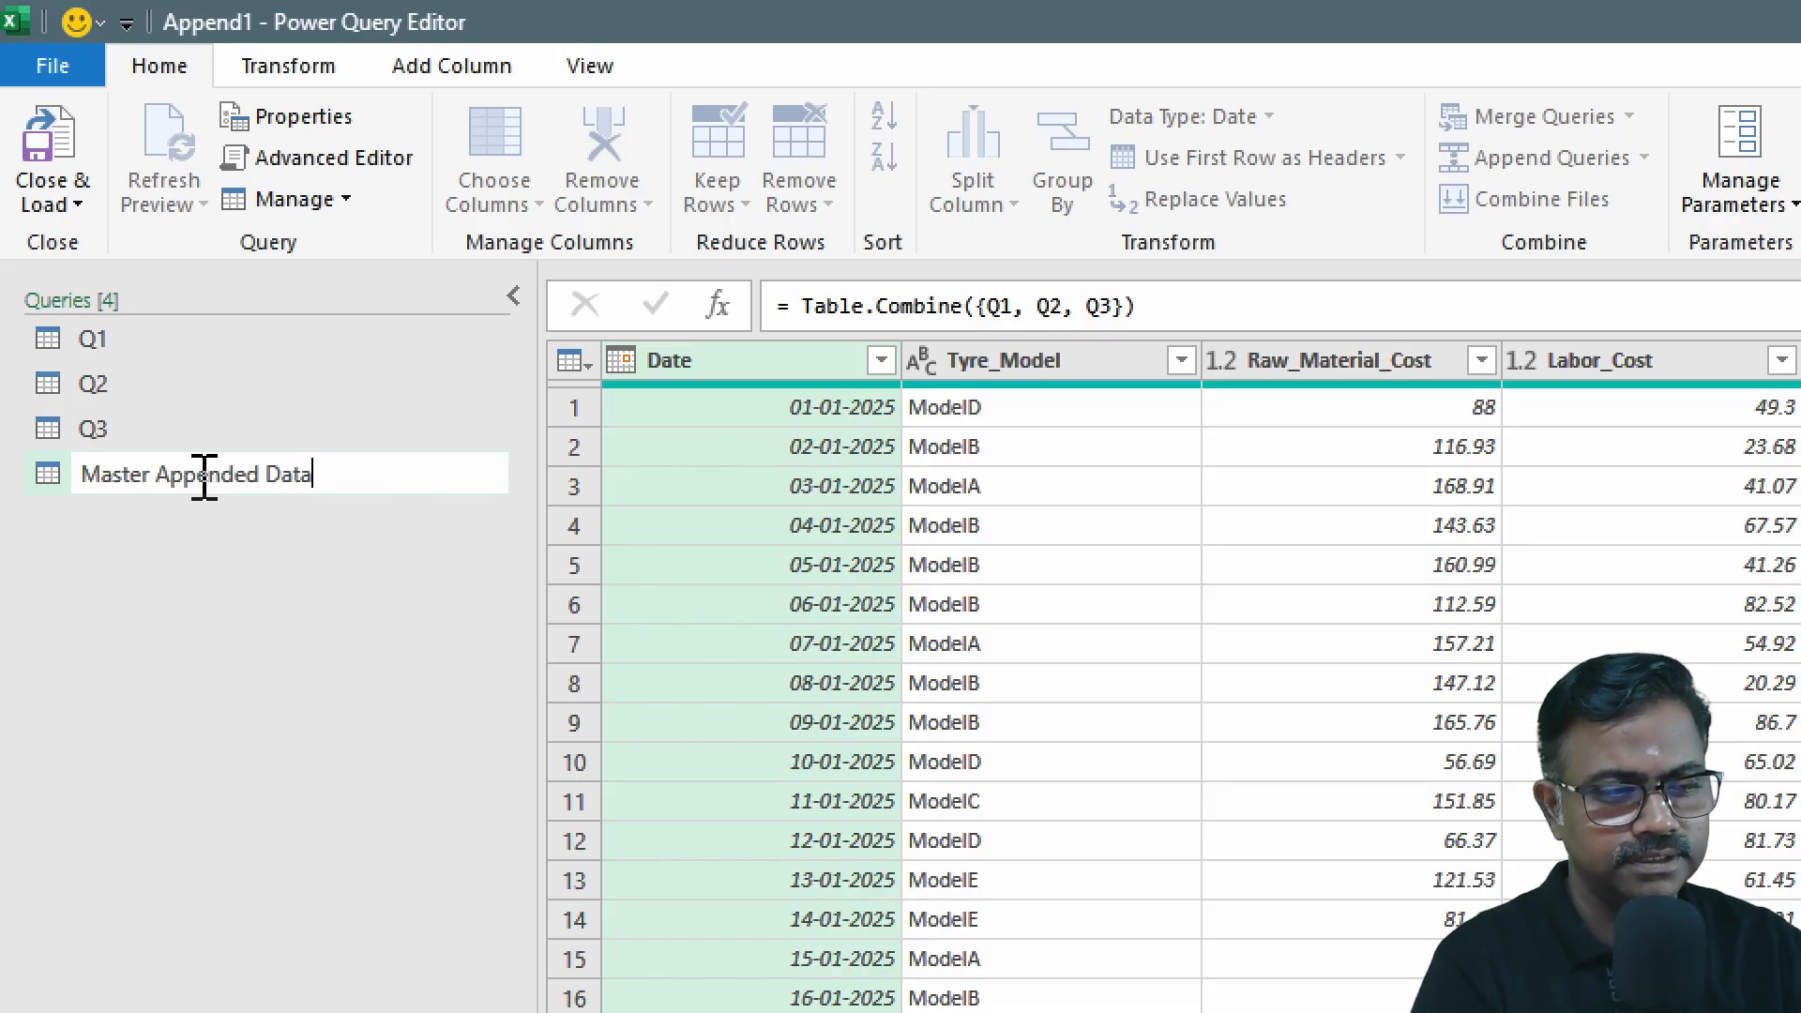
pyautogui.press('Return')
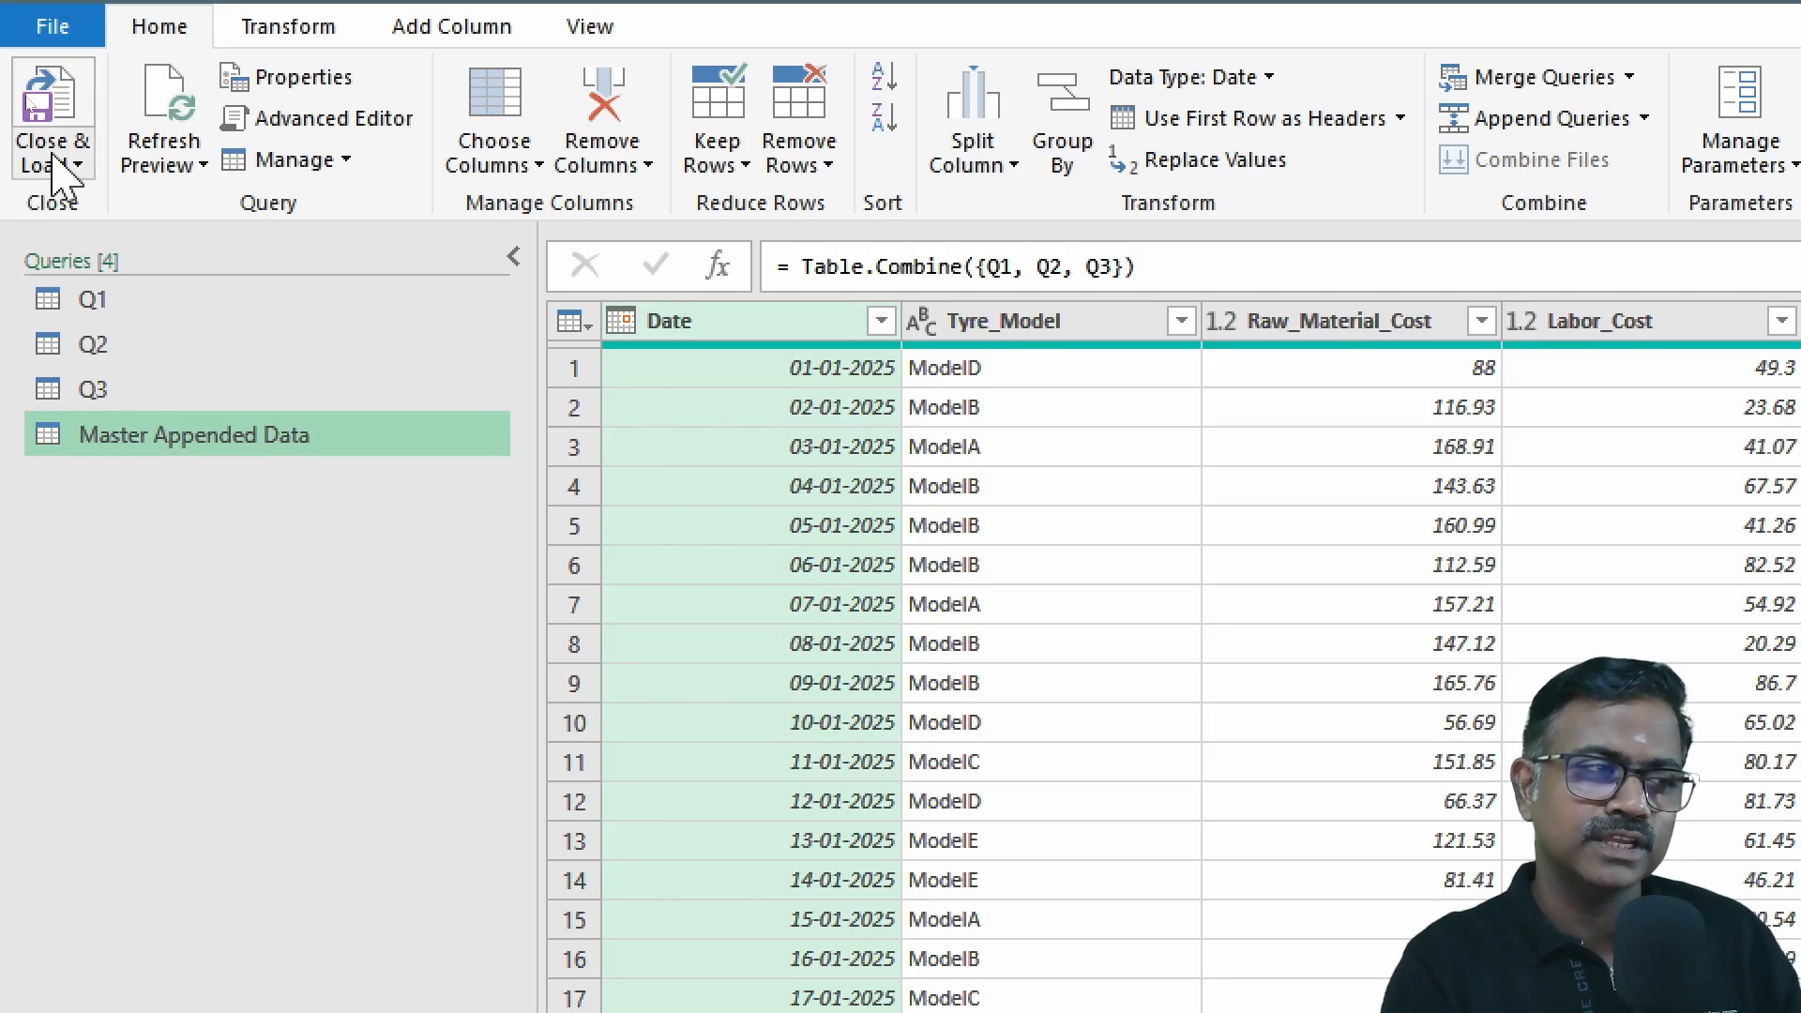
# Step: Close the query editor and load all the queries with the Only Create Connection option
pyautogui.click(58, 167)
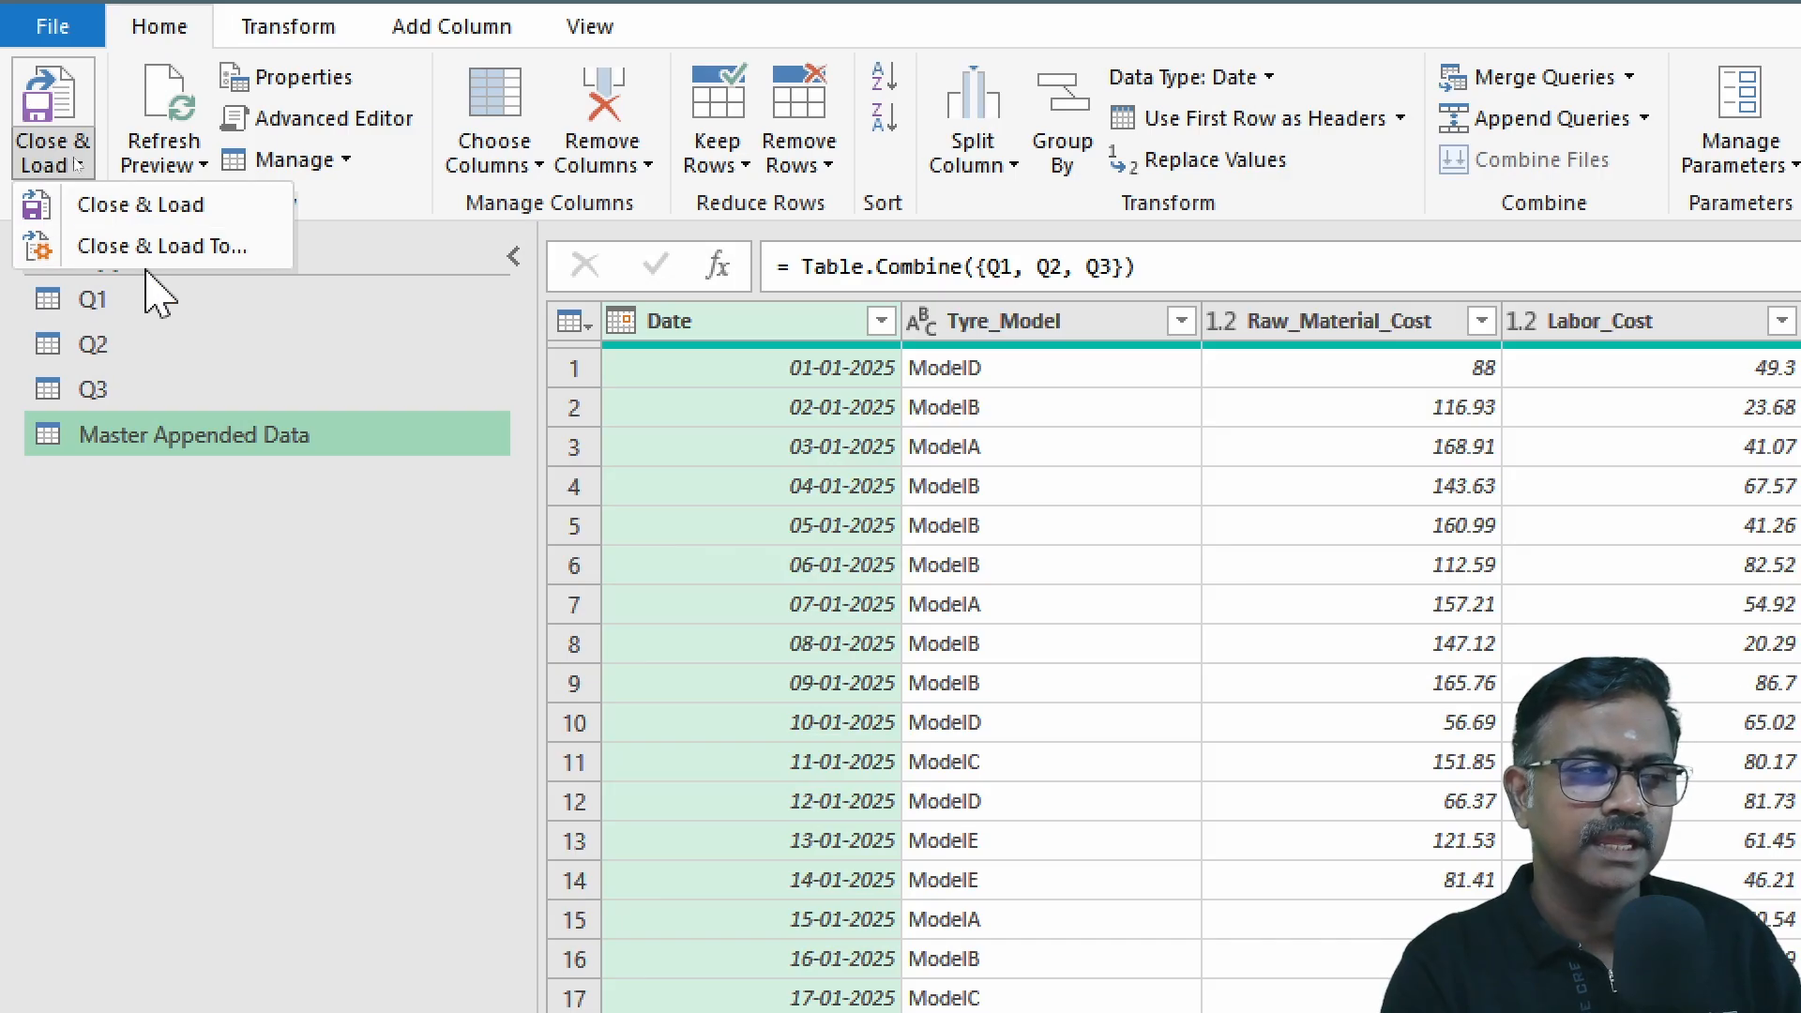
pyautogui.click(159, 257)
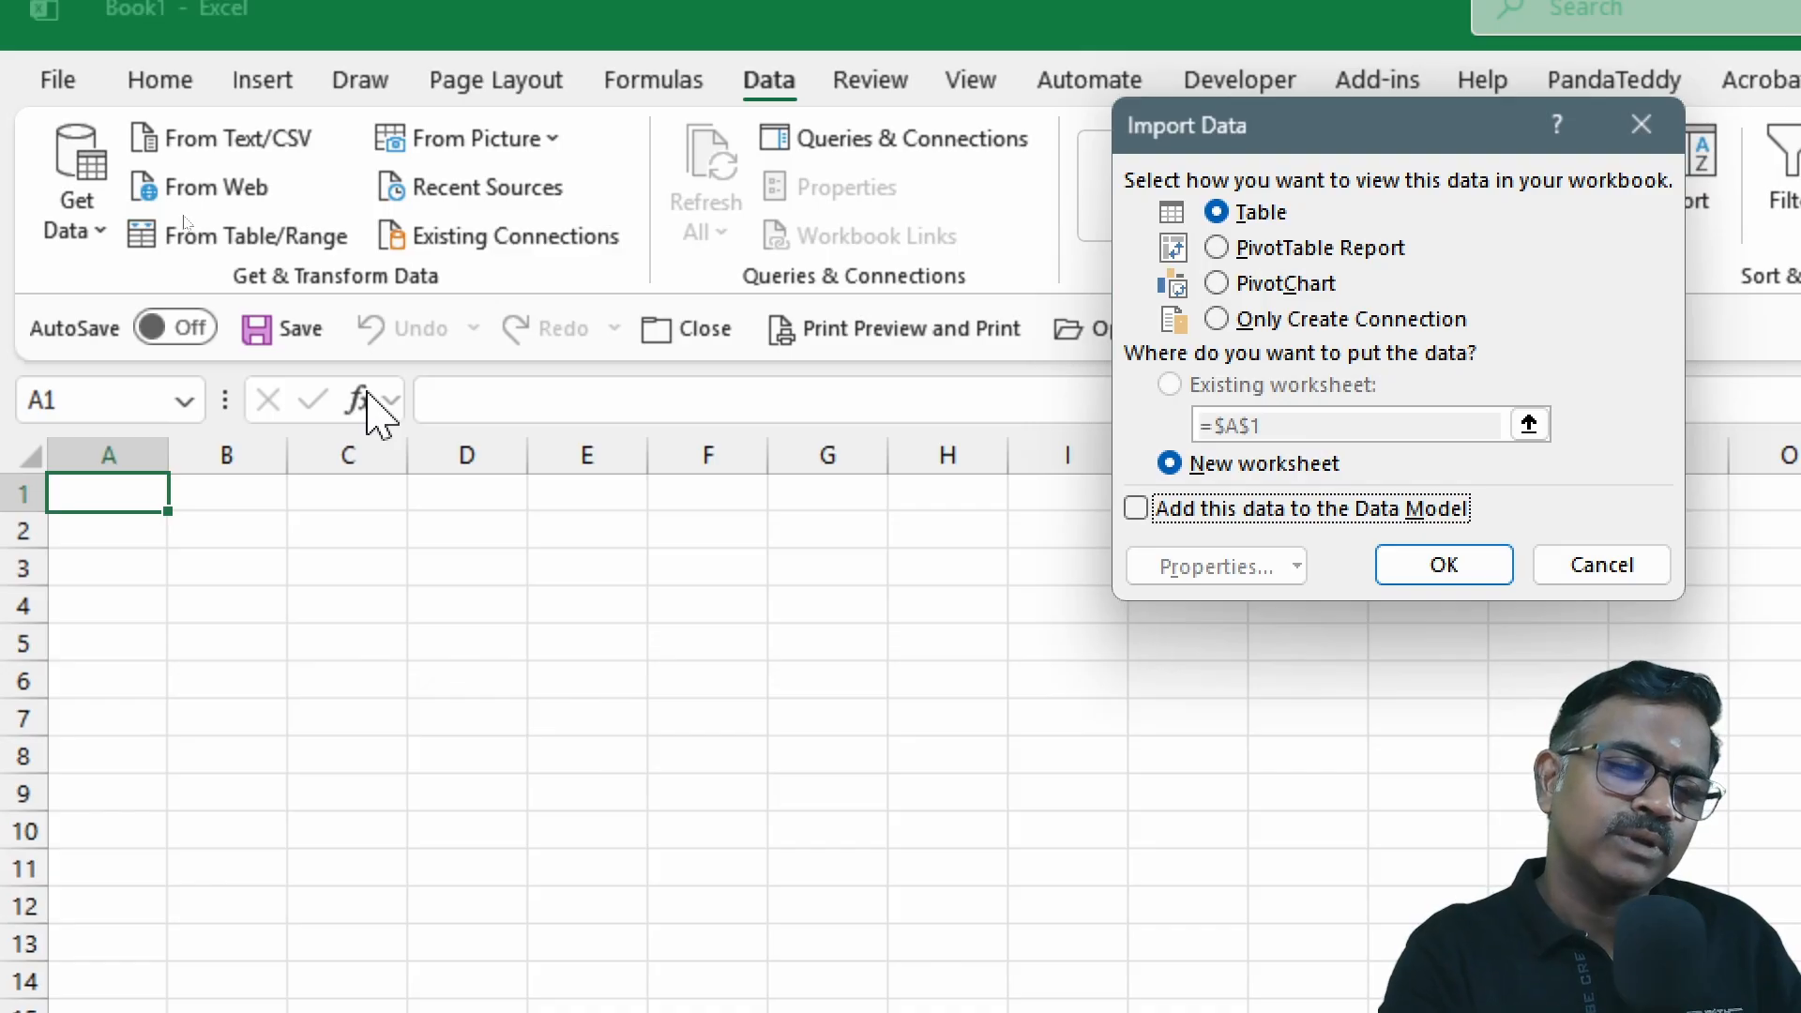
pyautogui.click(1217, 320)
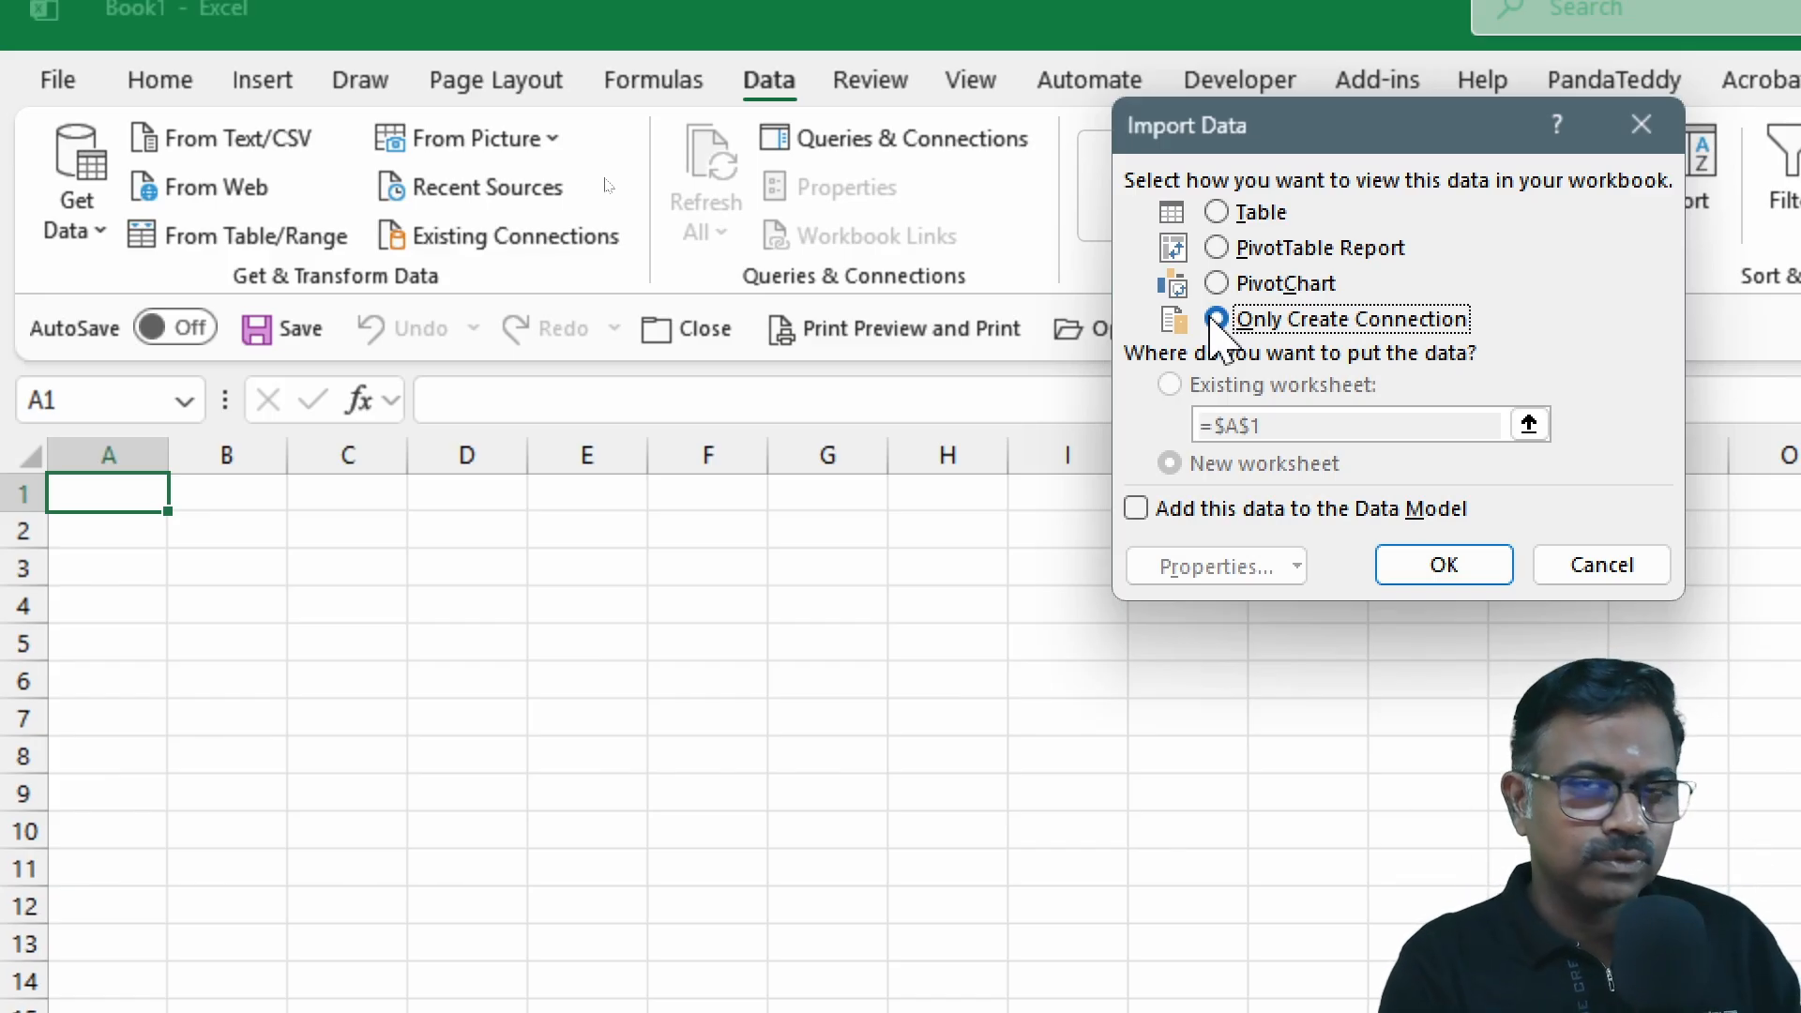
pyautogui.click(1394, 569)
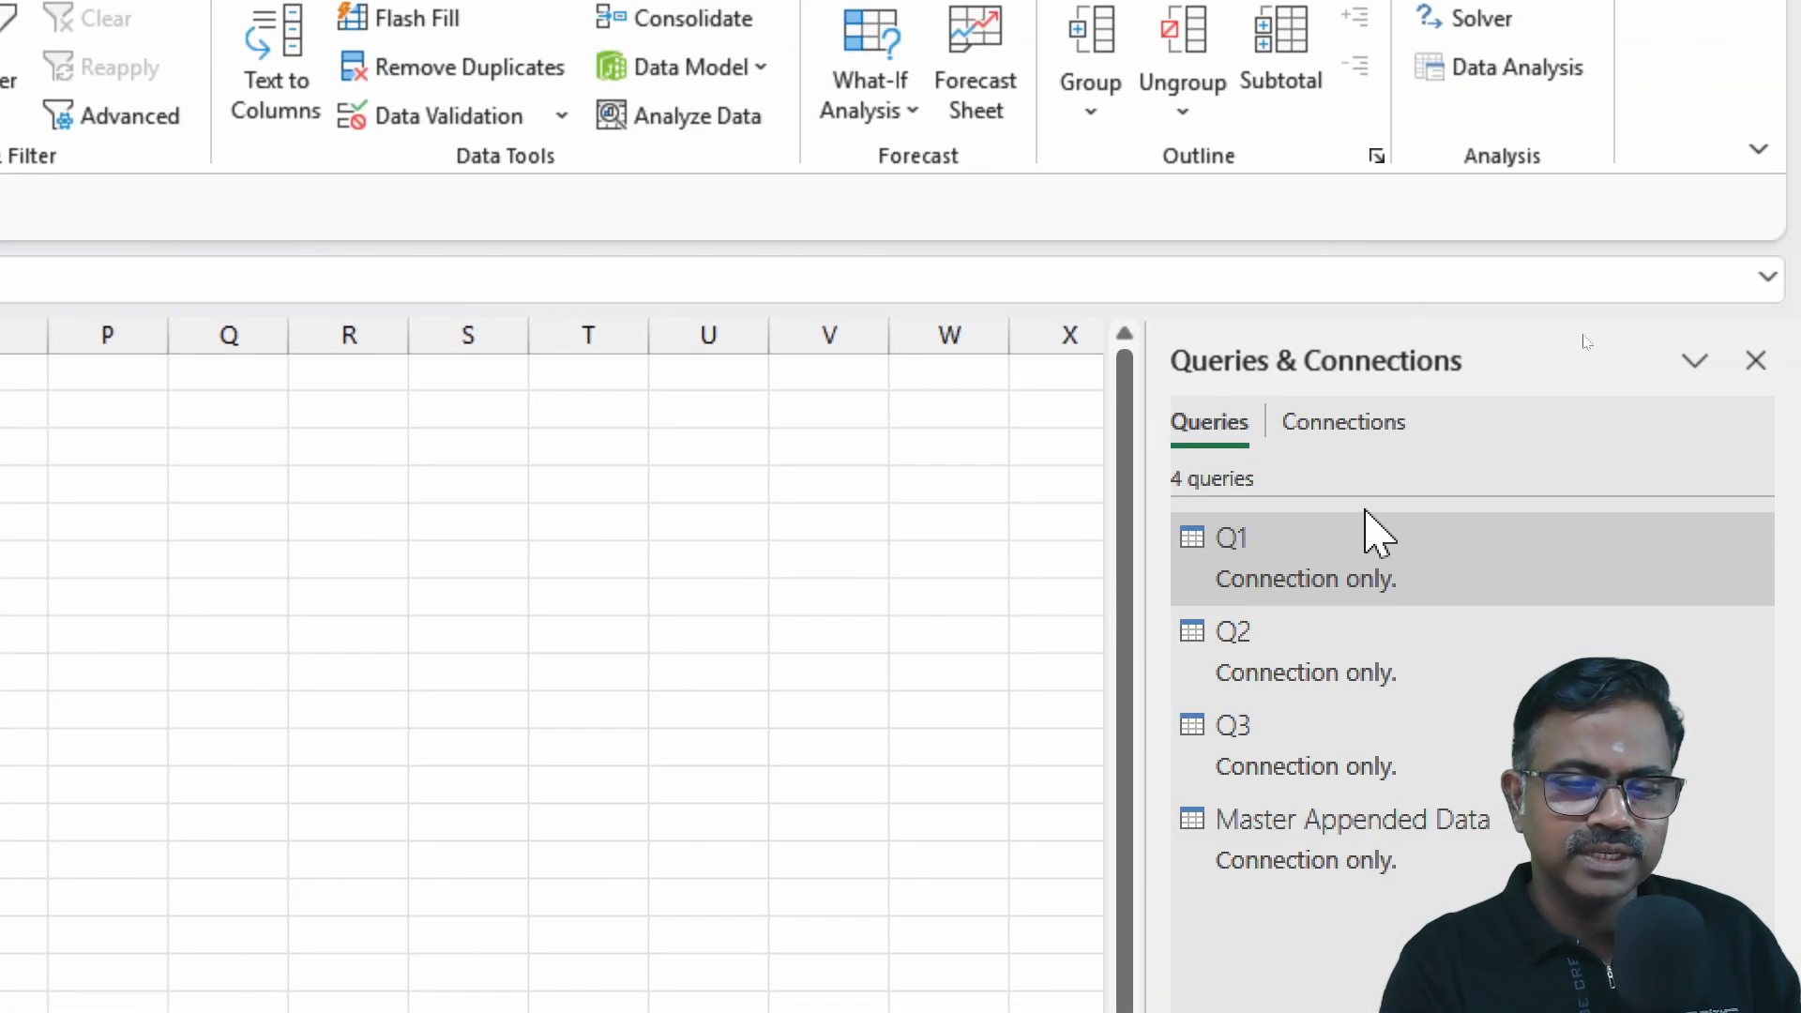
# Step: Load the Master Appended Data query as a table into the existing worksheet at cell A1
pyautogui.moveTo(1348, 853)
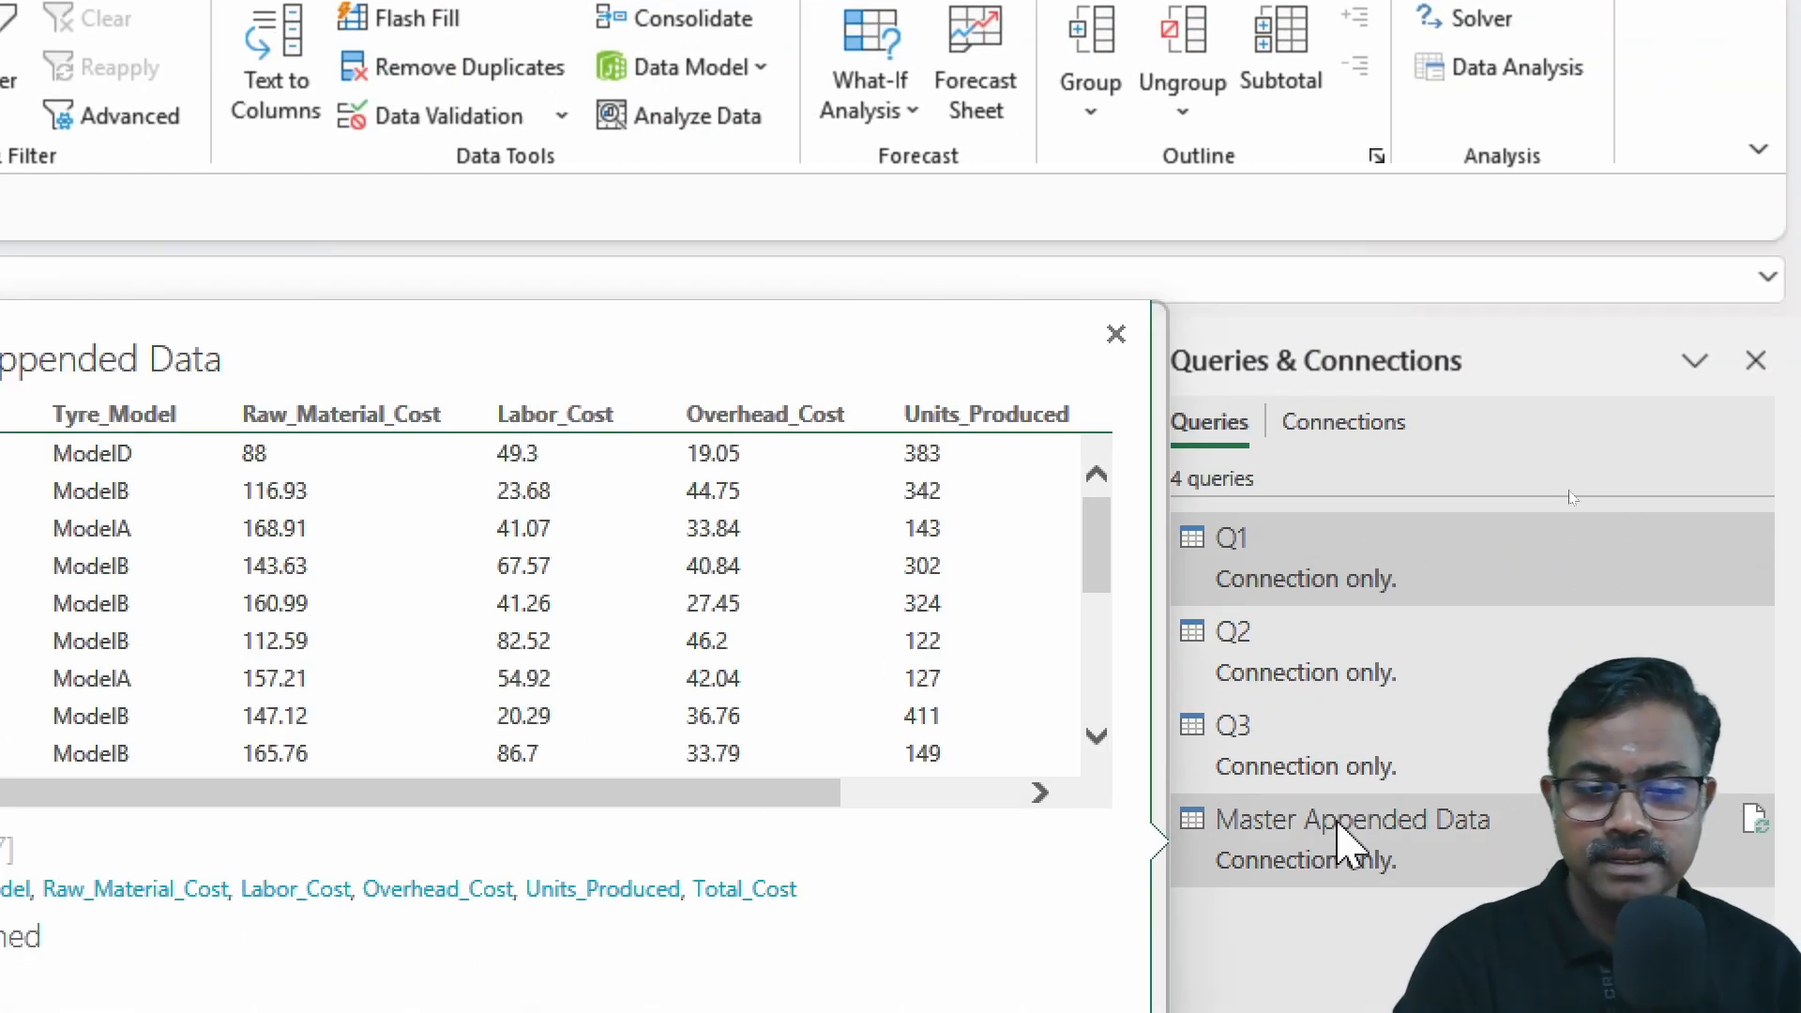
pyautogui.click(1270, 840)
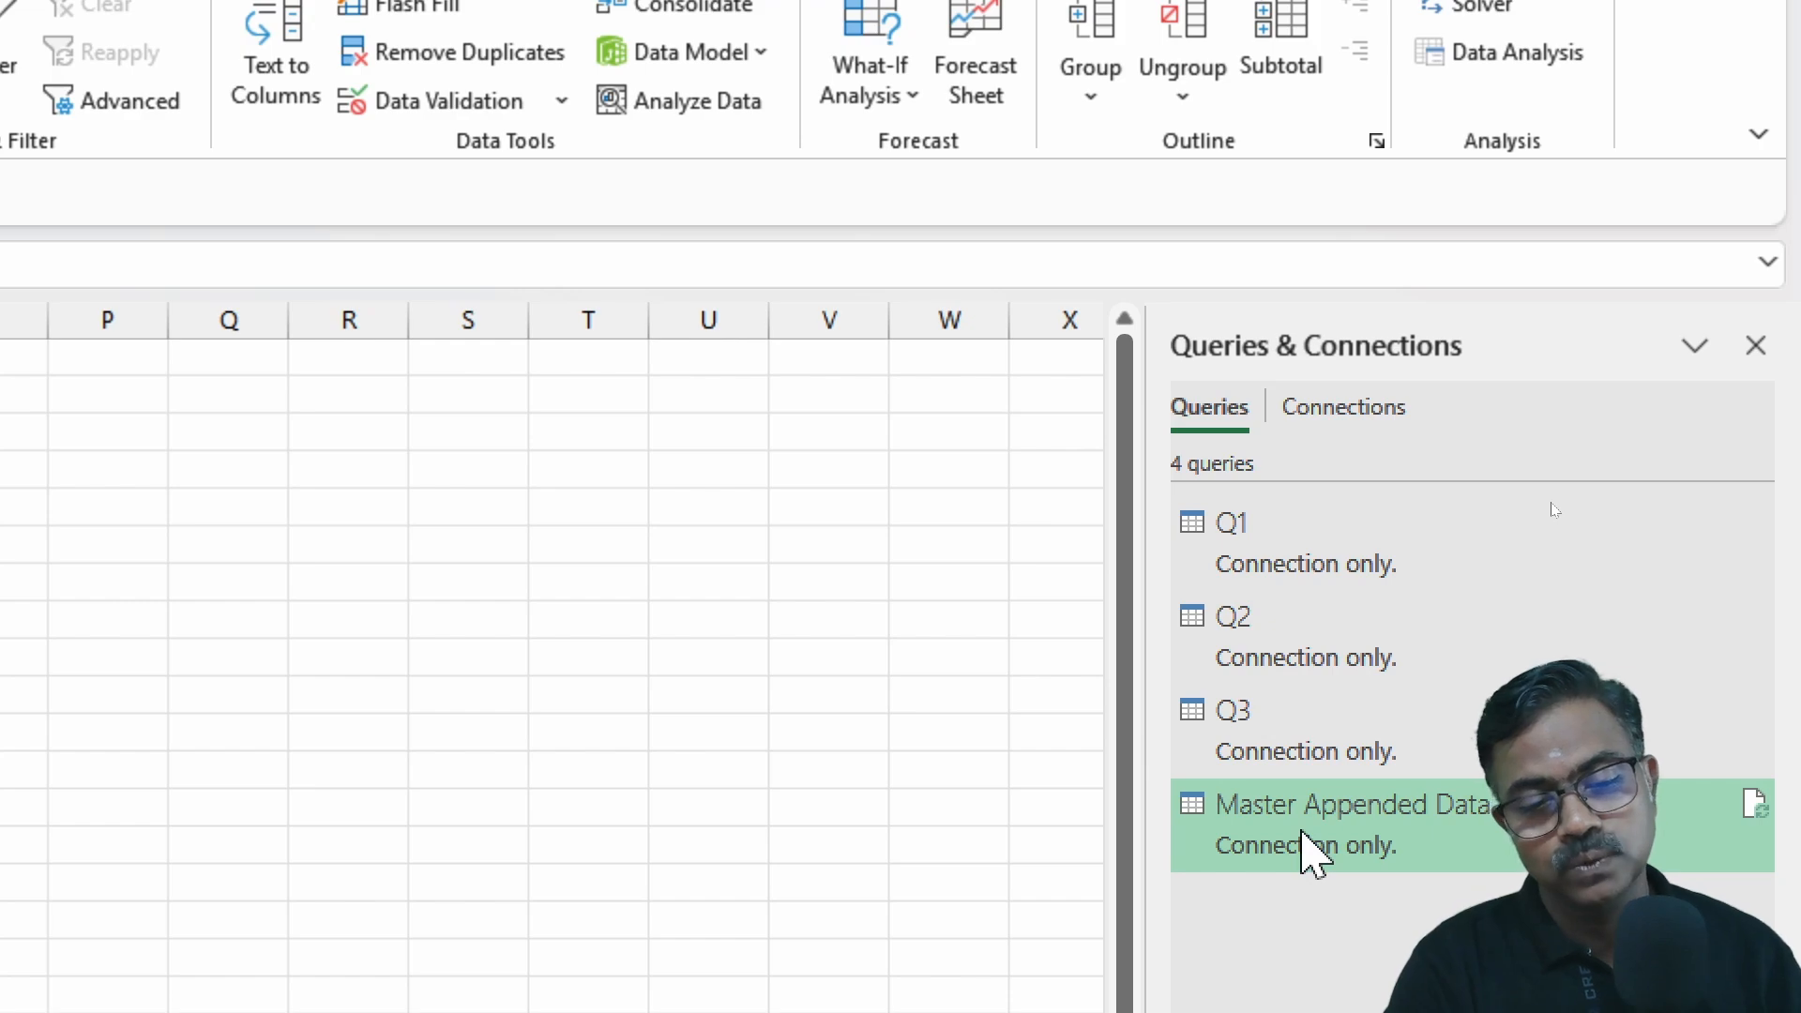
pyautogui.rightClick(1304, 849)
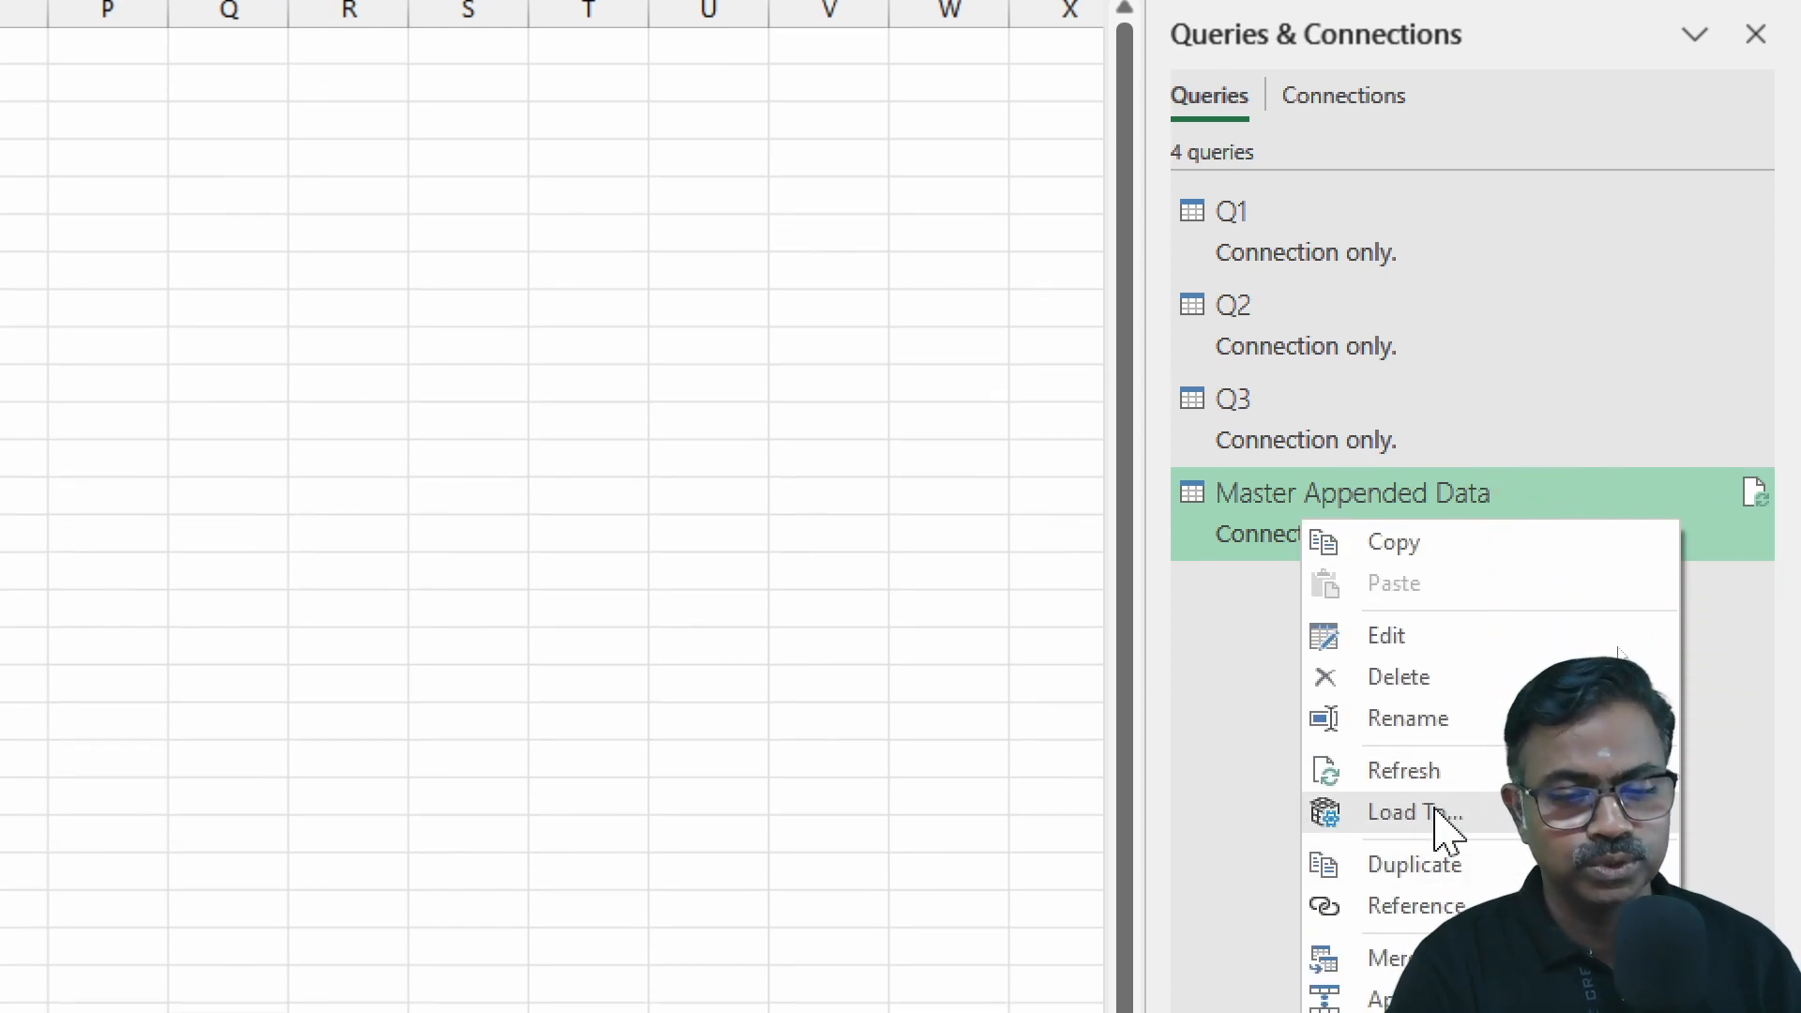
pyautogui.click(1432, 810)
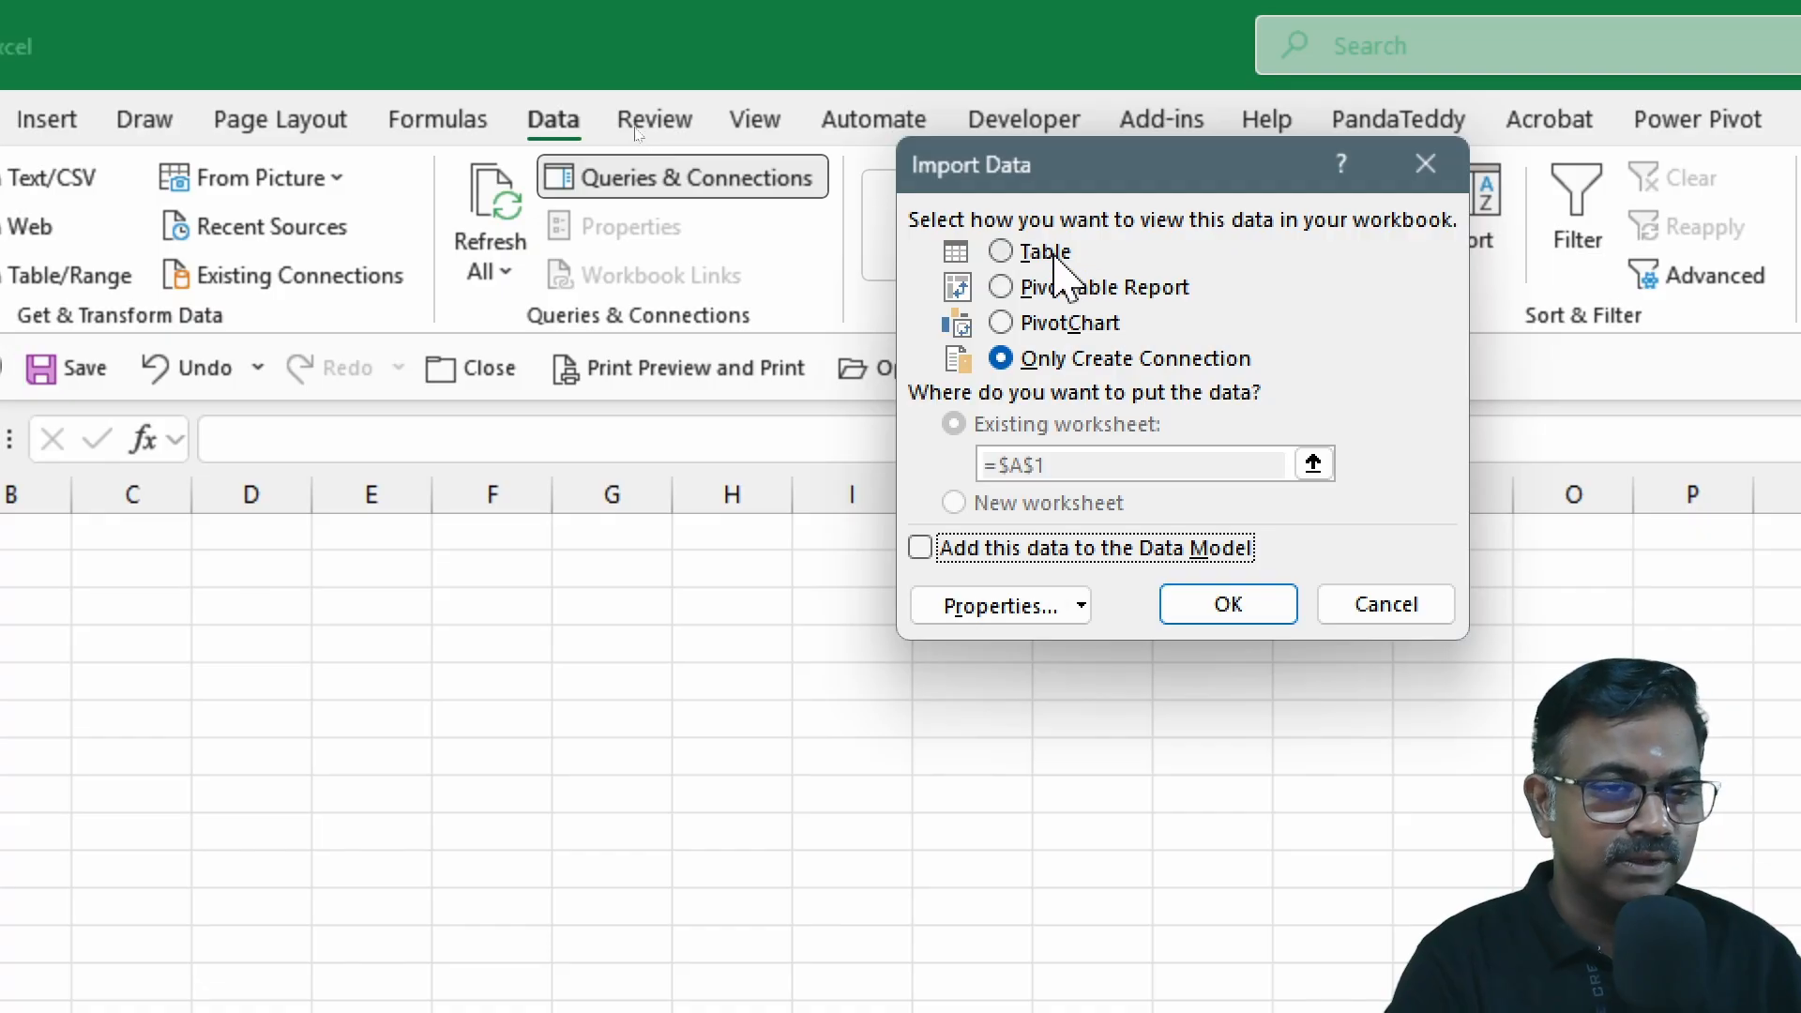
pyautogui.click(1046, 251)
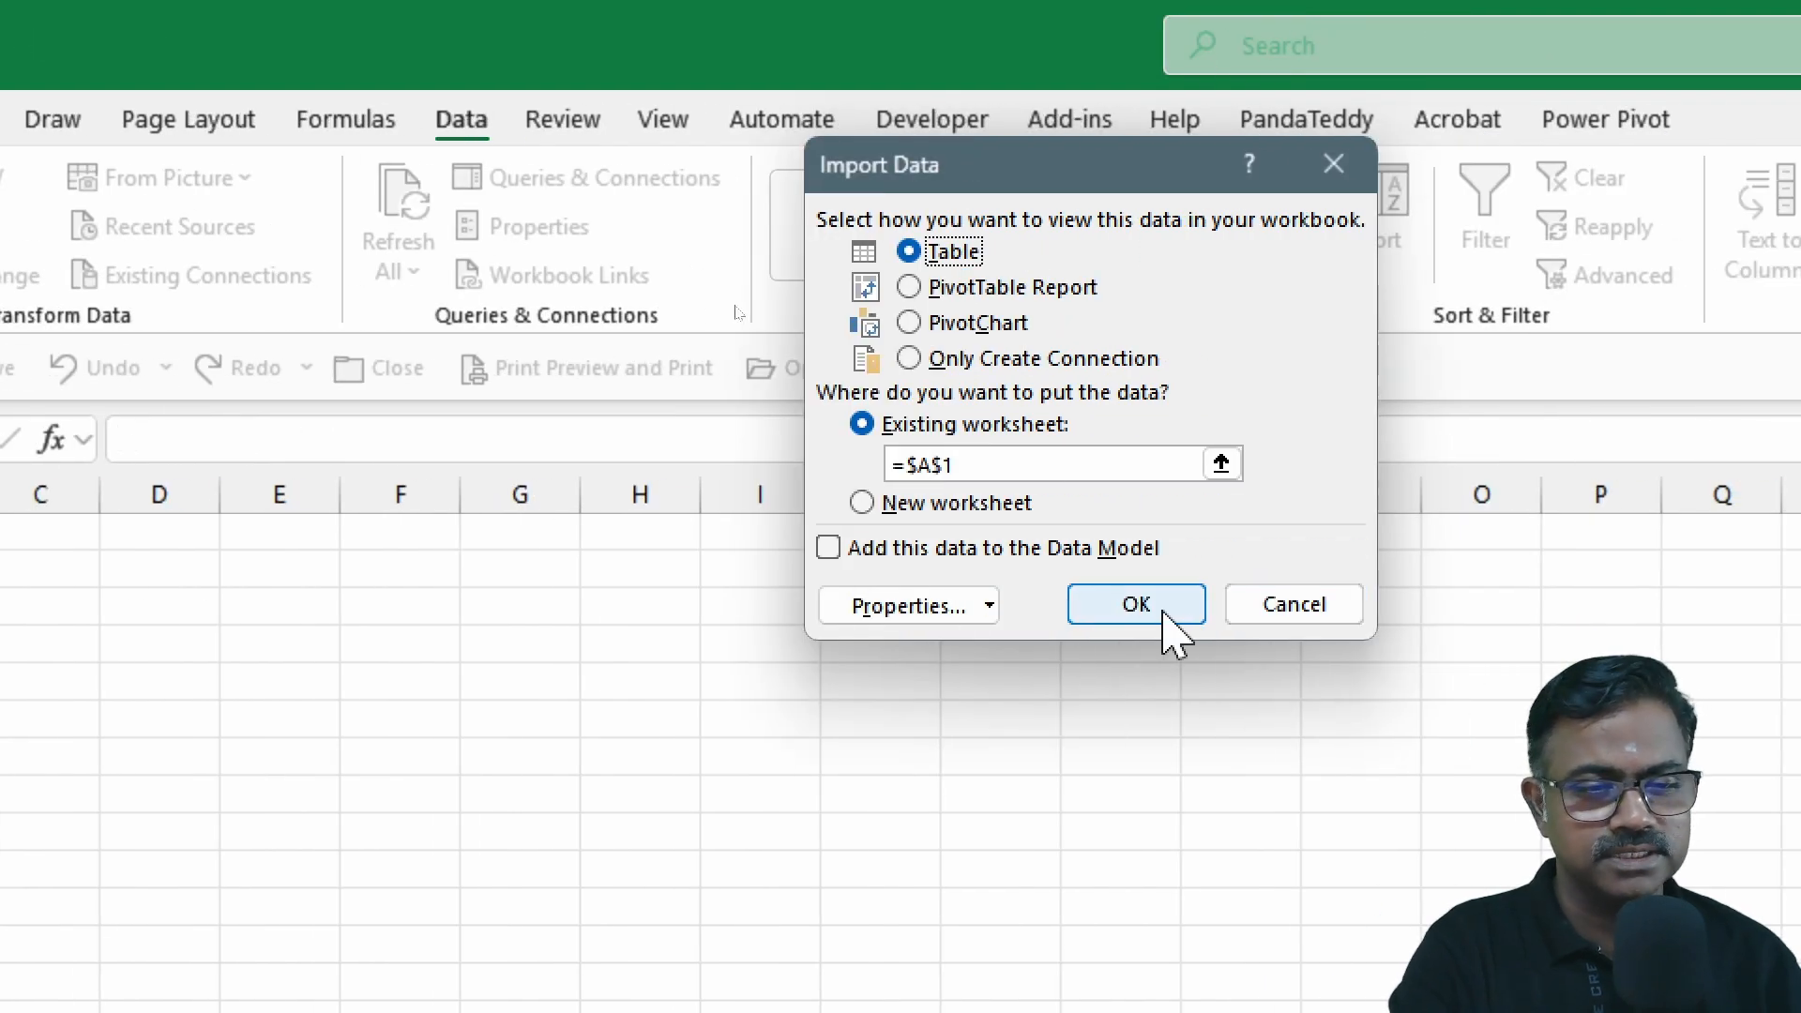
pyautogui.click(1163, 610)
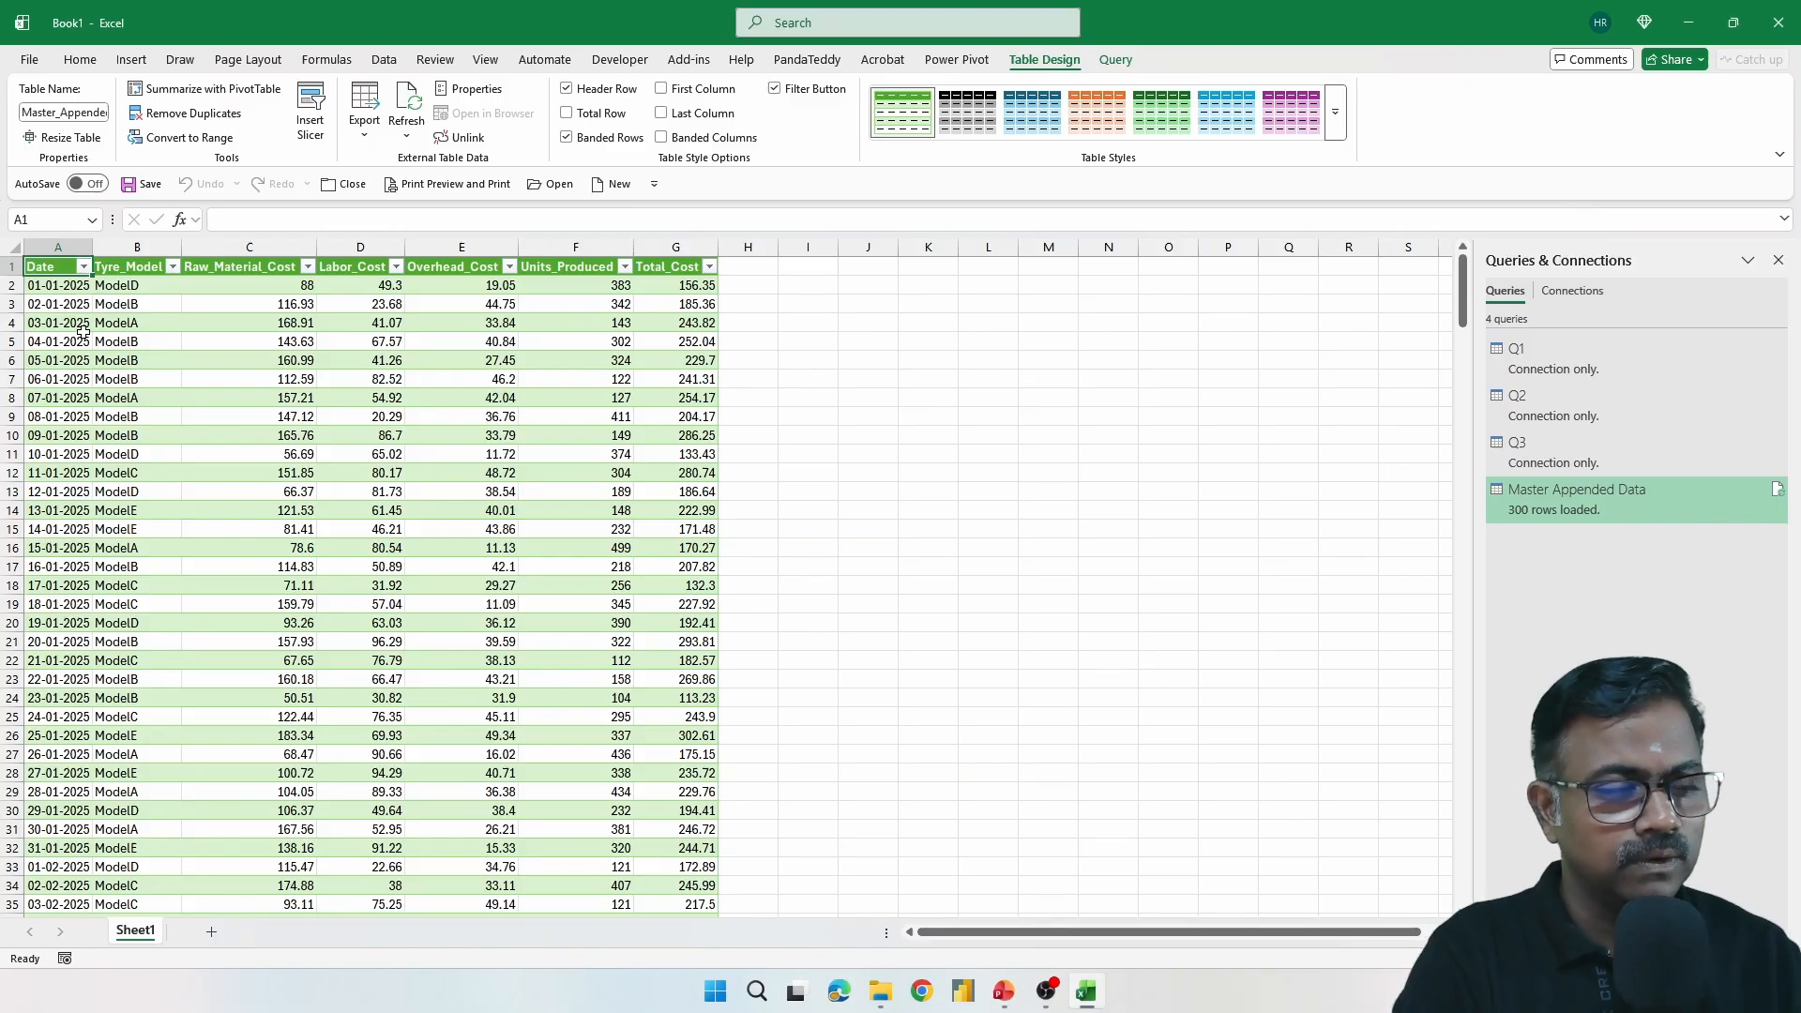
# Step: Autofit the Date column of the loaded table and check its dates from the first row to the last
pyautogui.scroll(3, 123, 377)
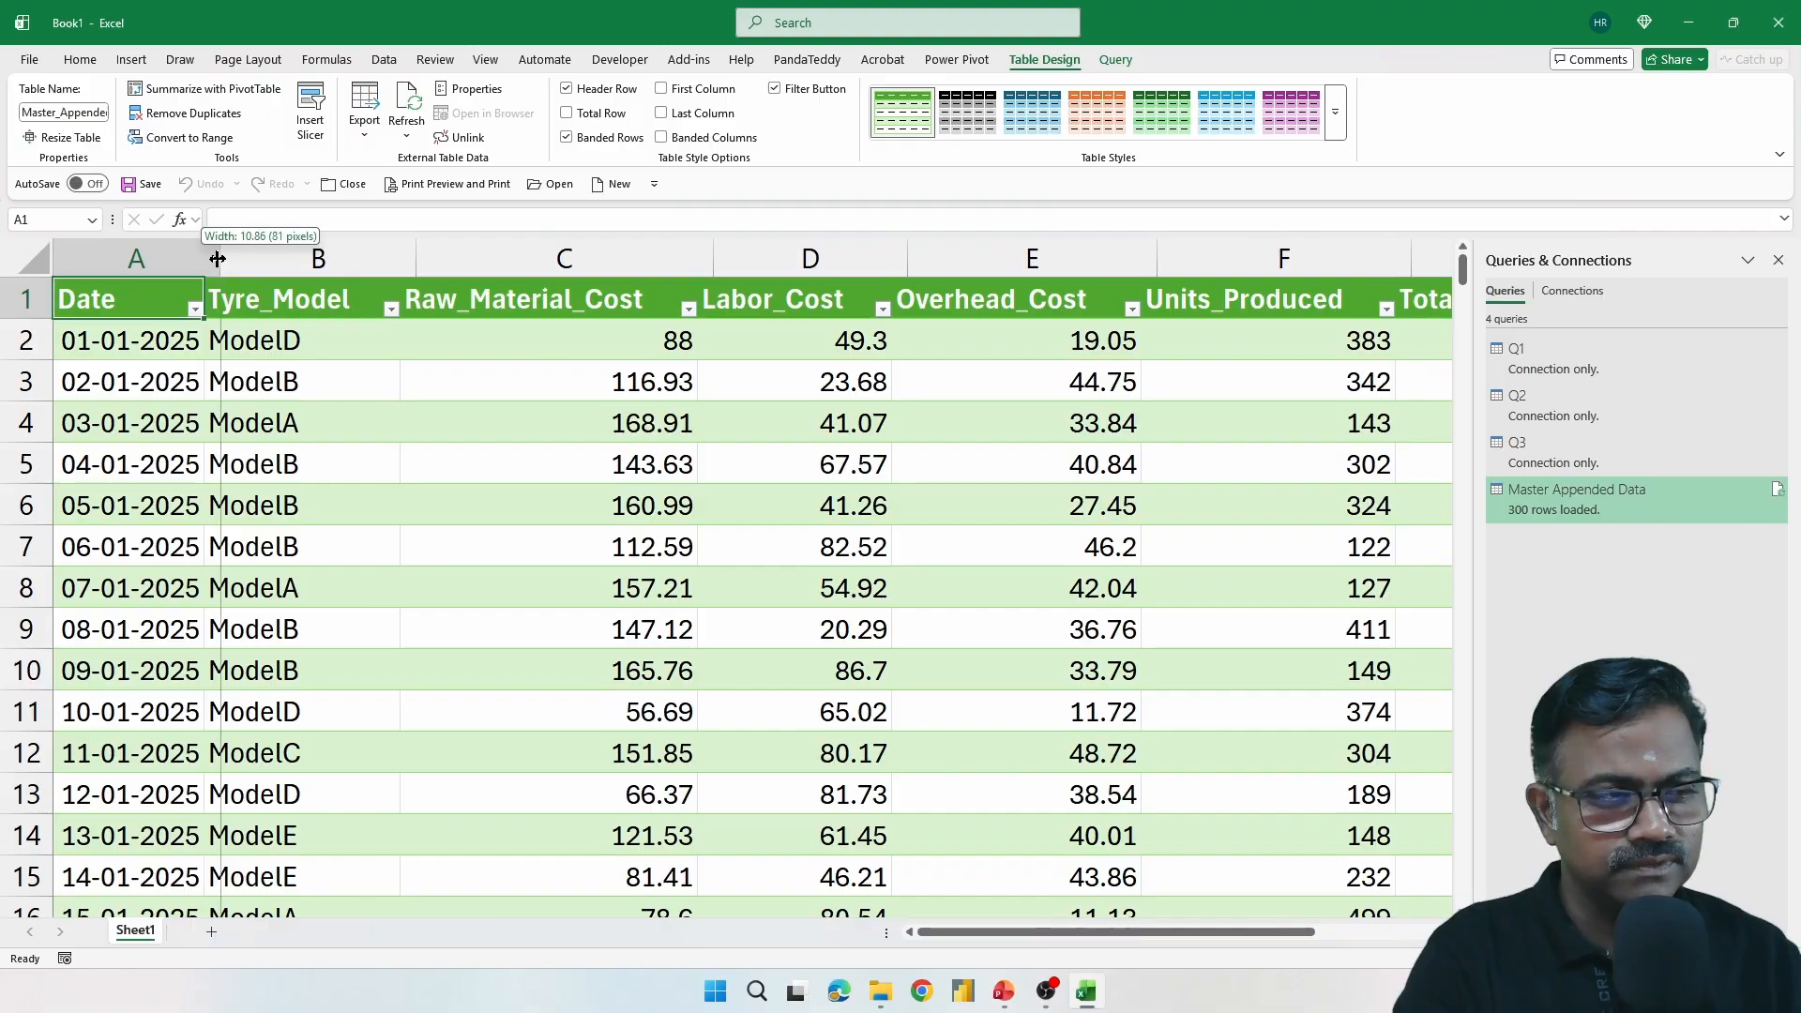
pyautogui.doubleClick(203, 258)
pyautogui.click(181, 328)
pyautogui.hotkey('ctrl', 'shift', 'Down')
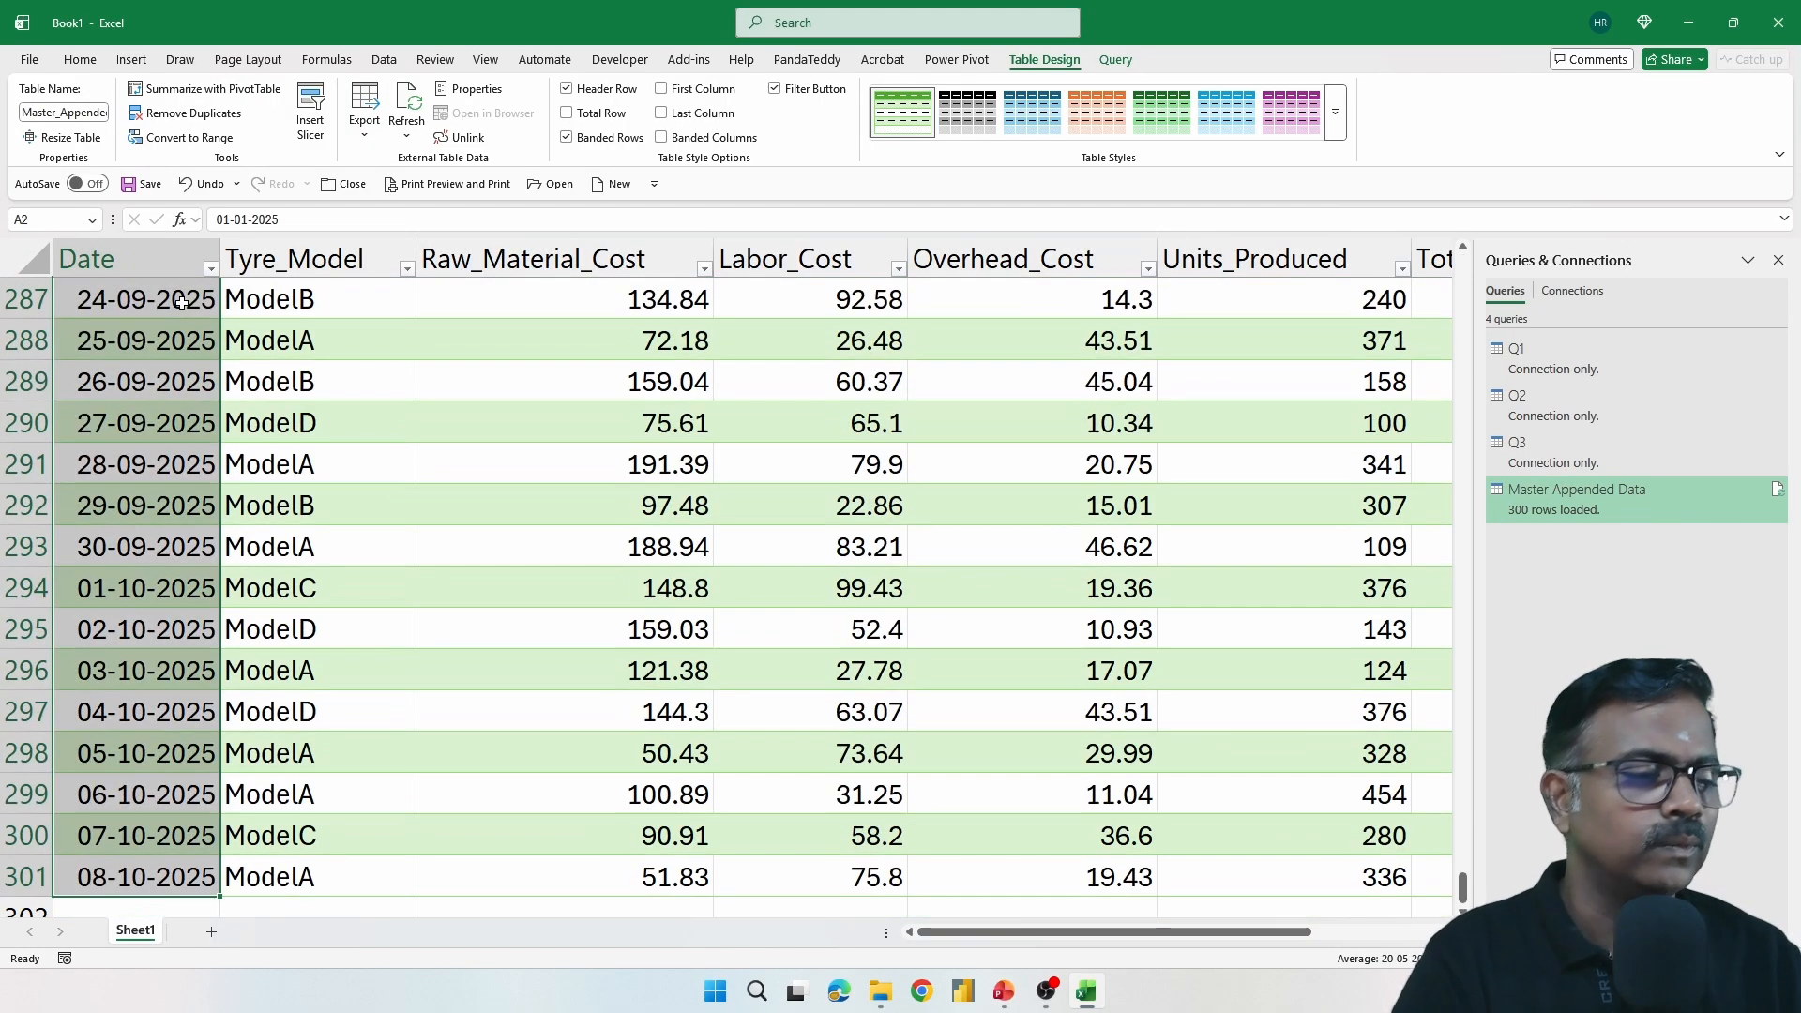
pyautogui.click(214, 472)
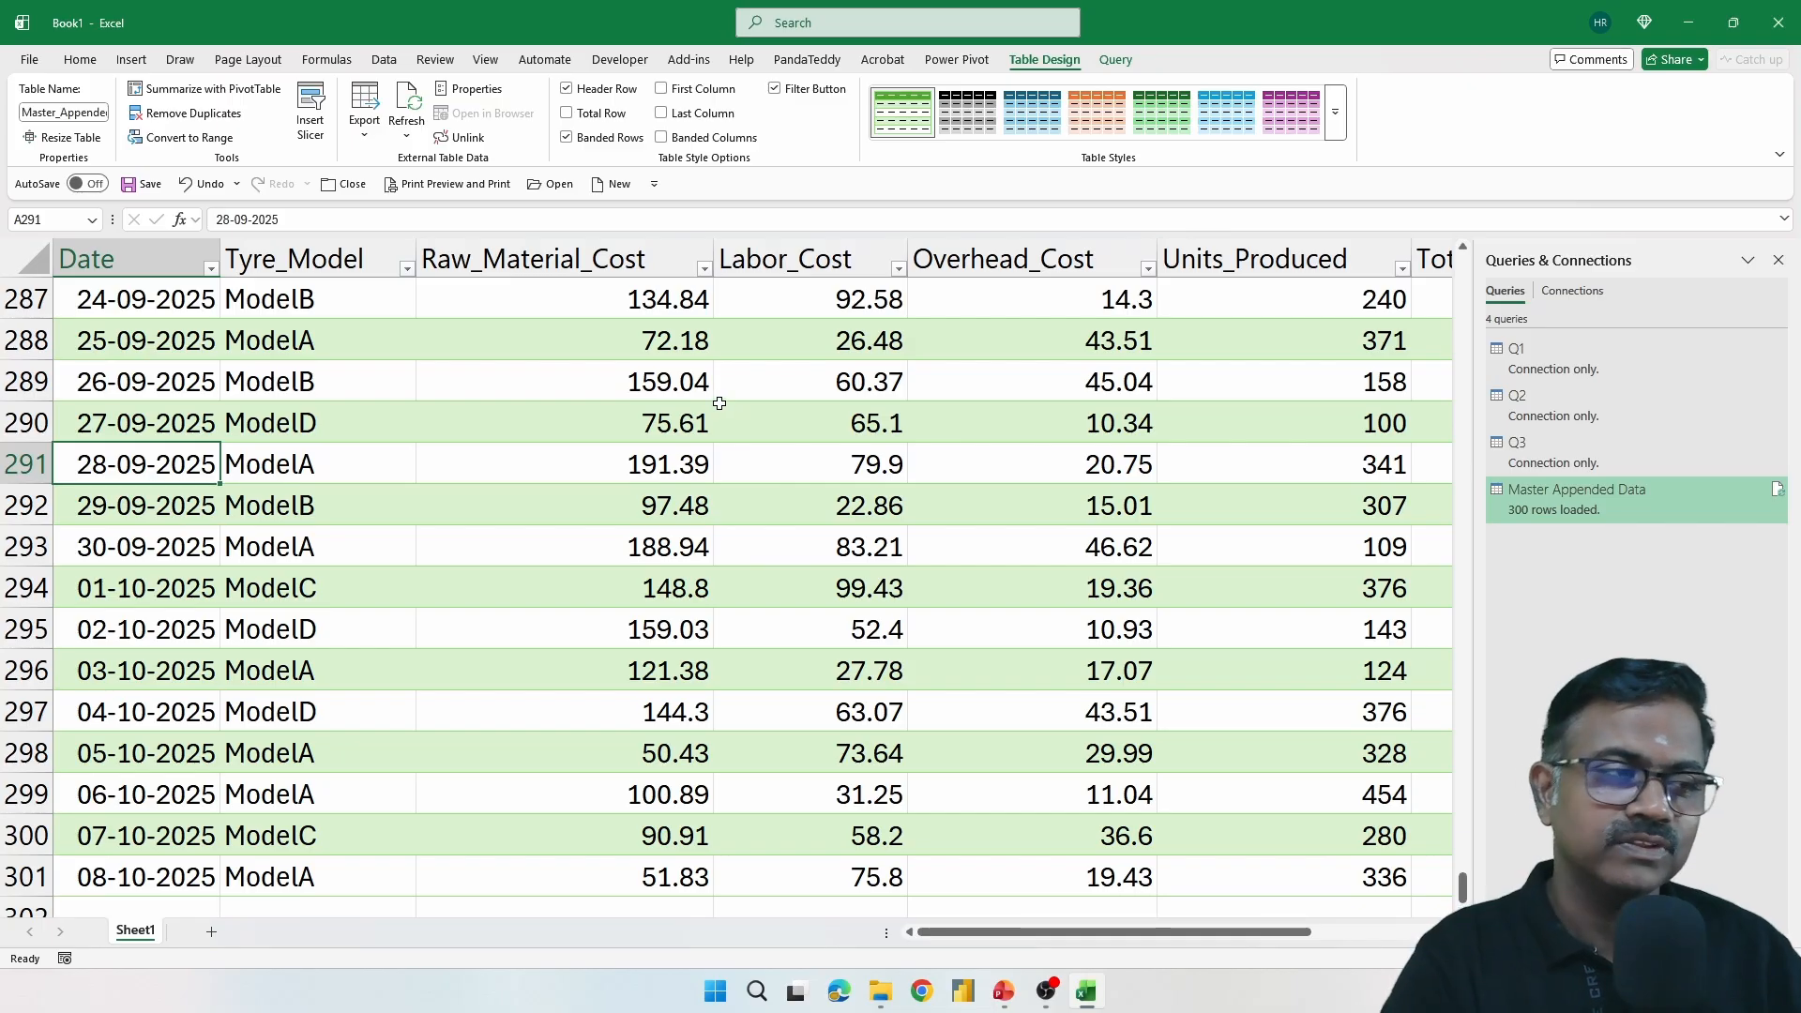
pyautogui.hotkey('ctrl', 'Home')
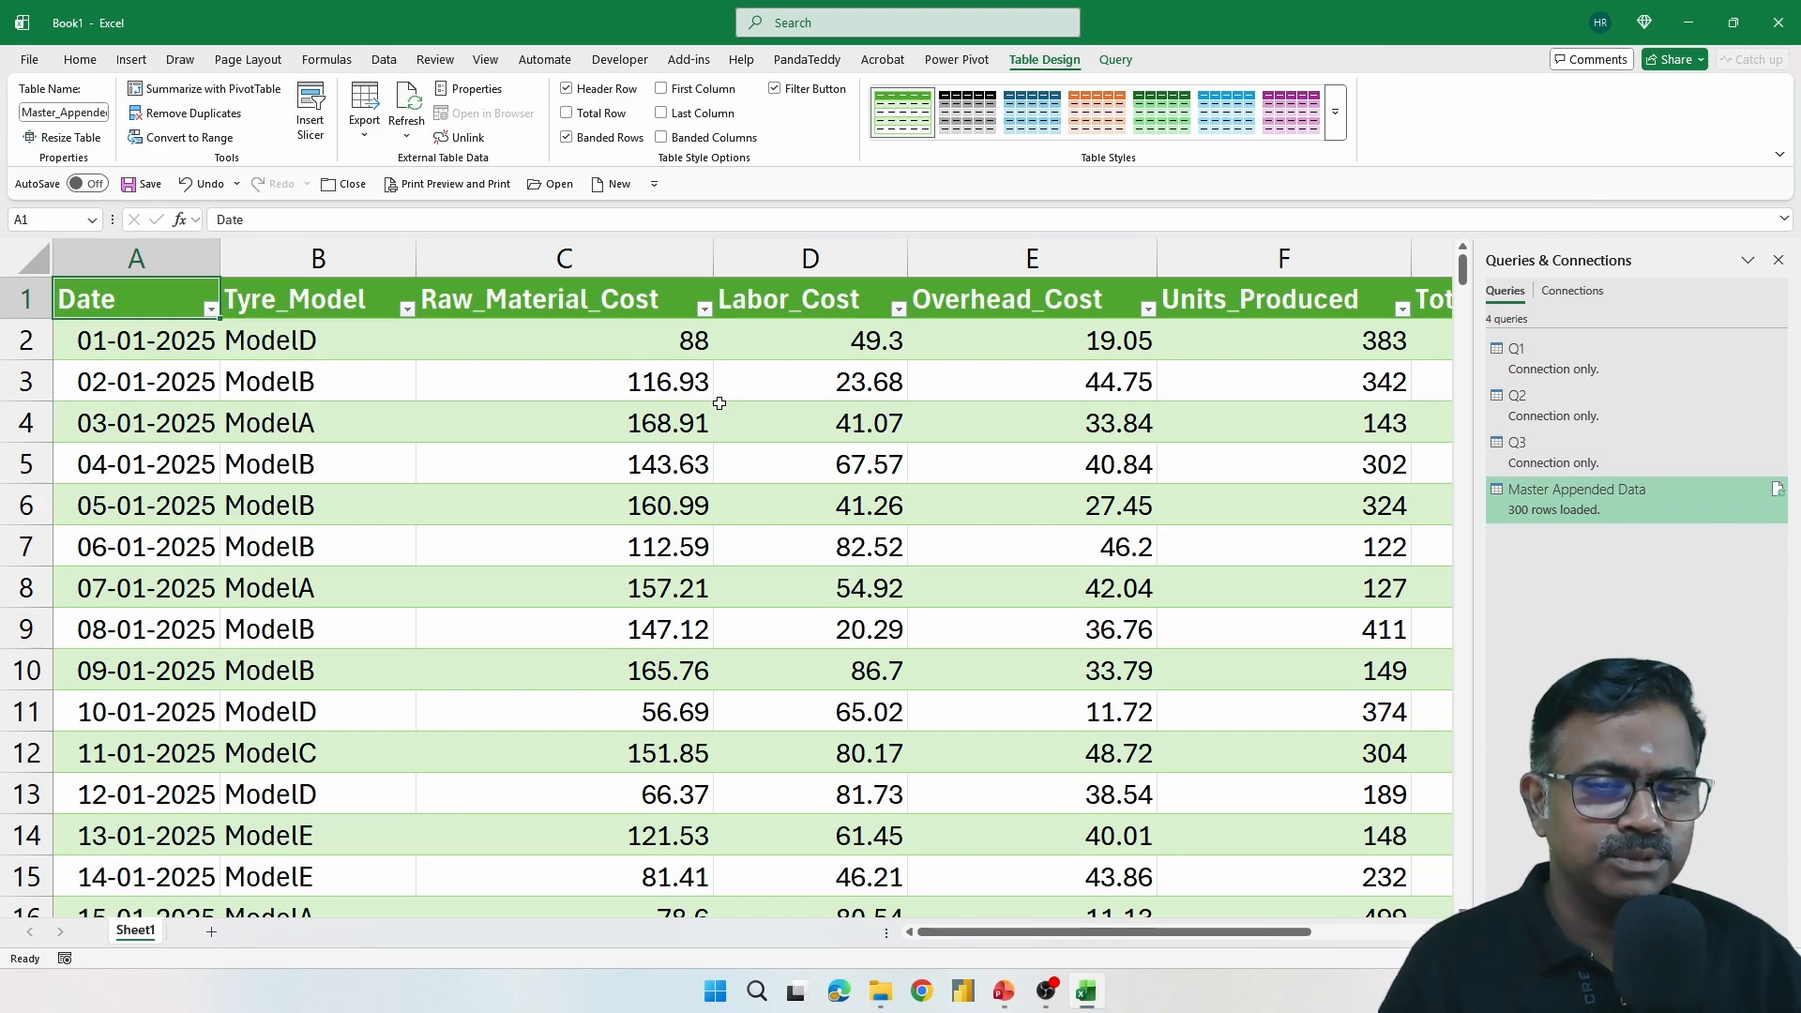
# Step: Reopen the Master Appended Data query in the Power Query Editor to review its combined source, and return to the worksheet
pyautogui.rightClick(1553, 519)
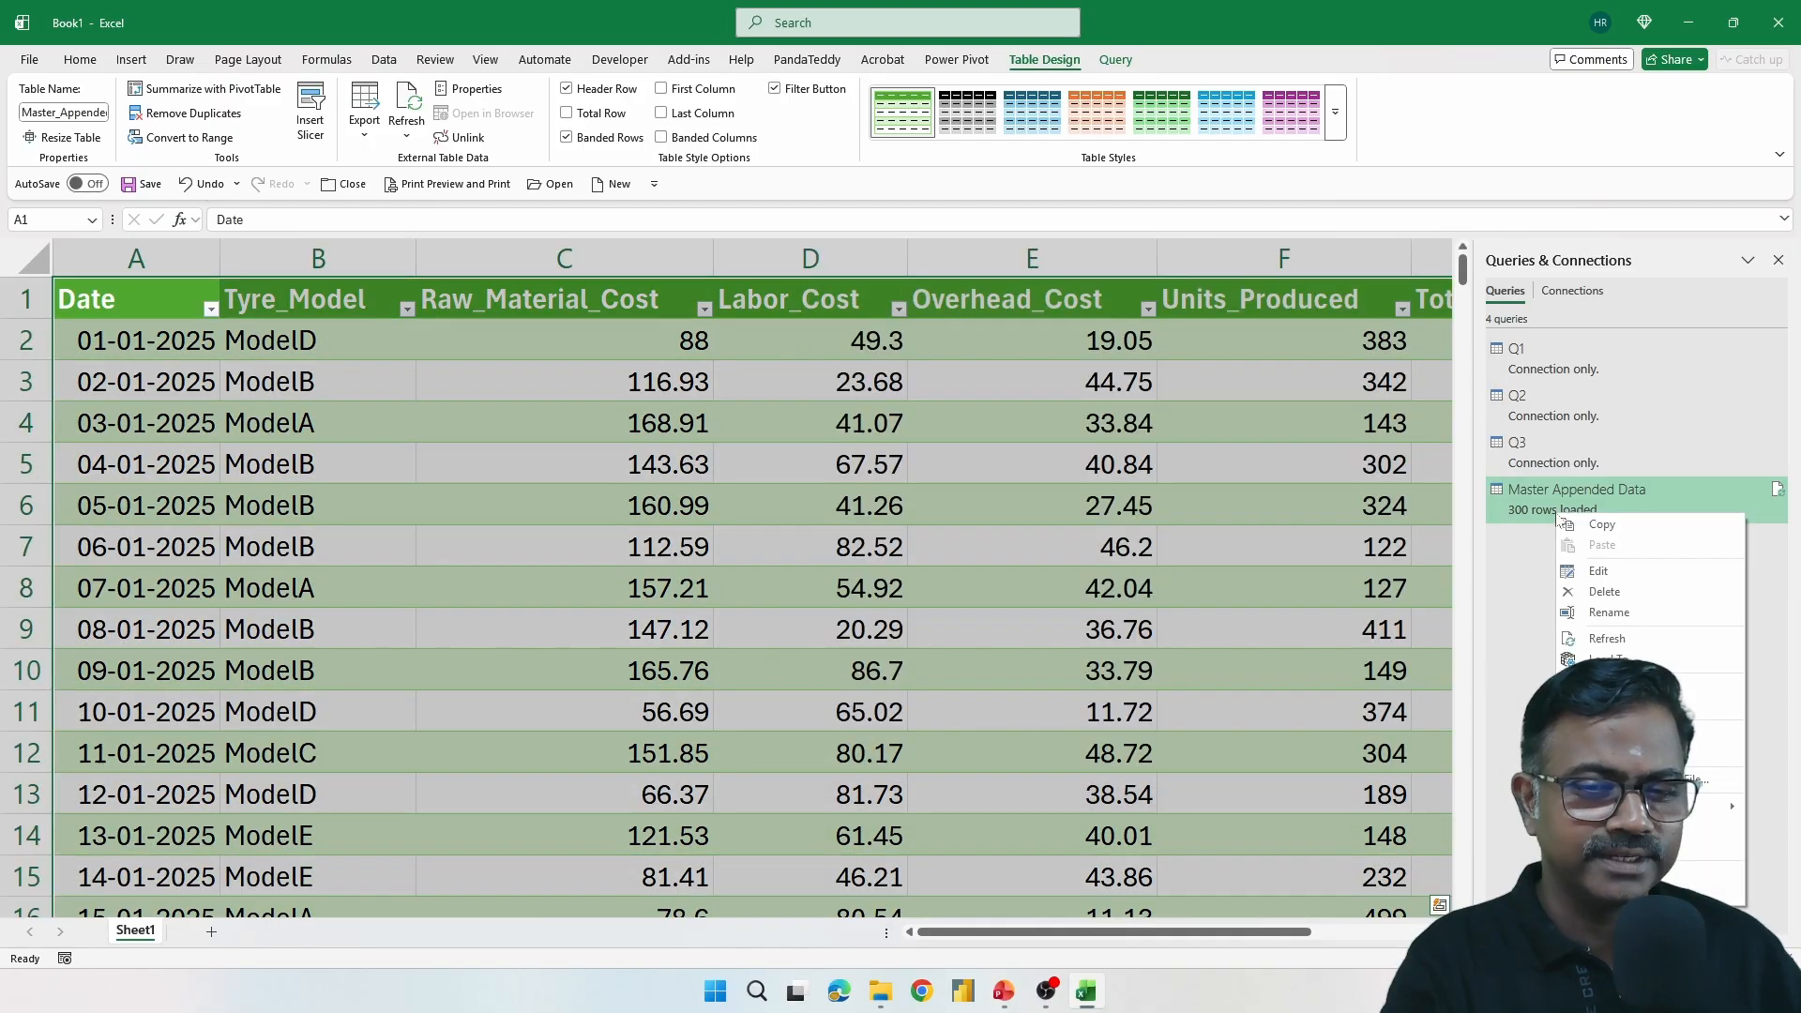
pyautogui.click(1600, 573)
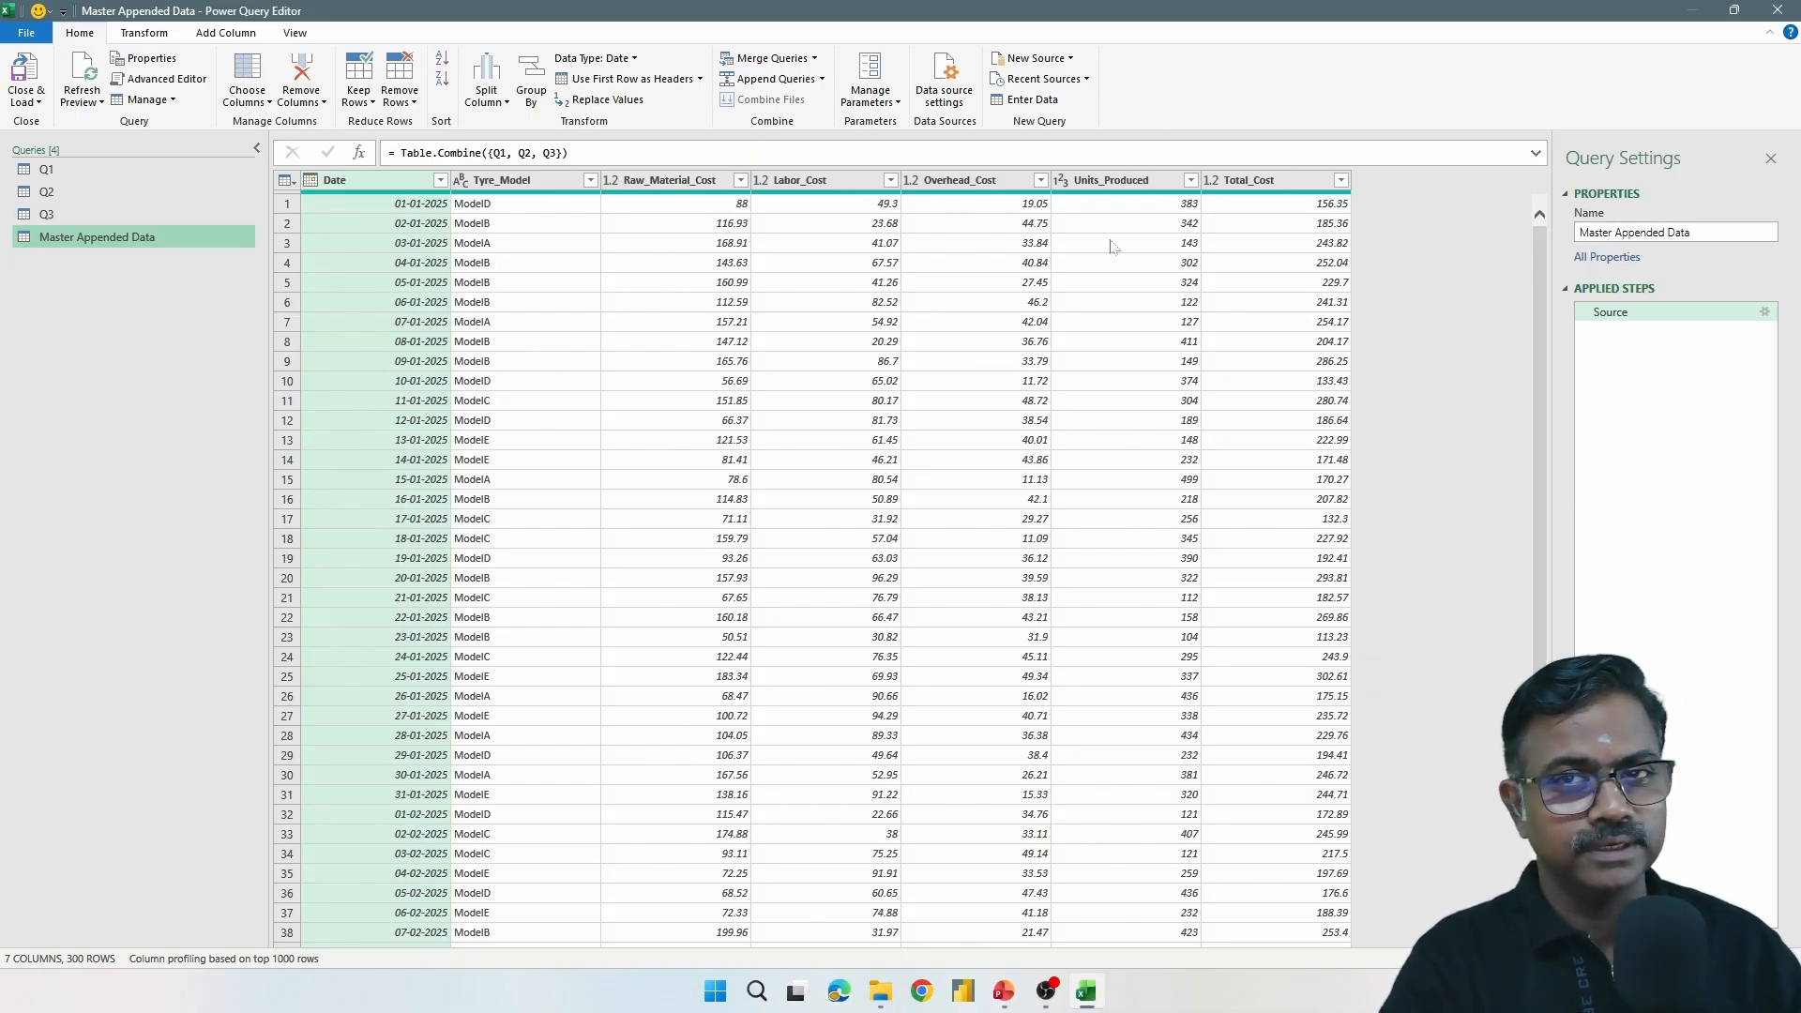
pyautogui.click(1796, 9)
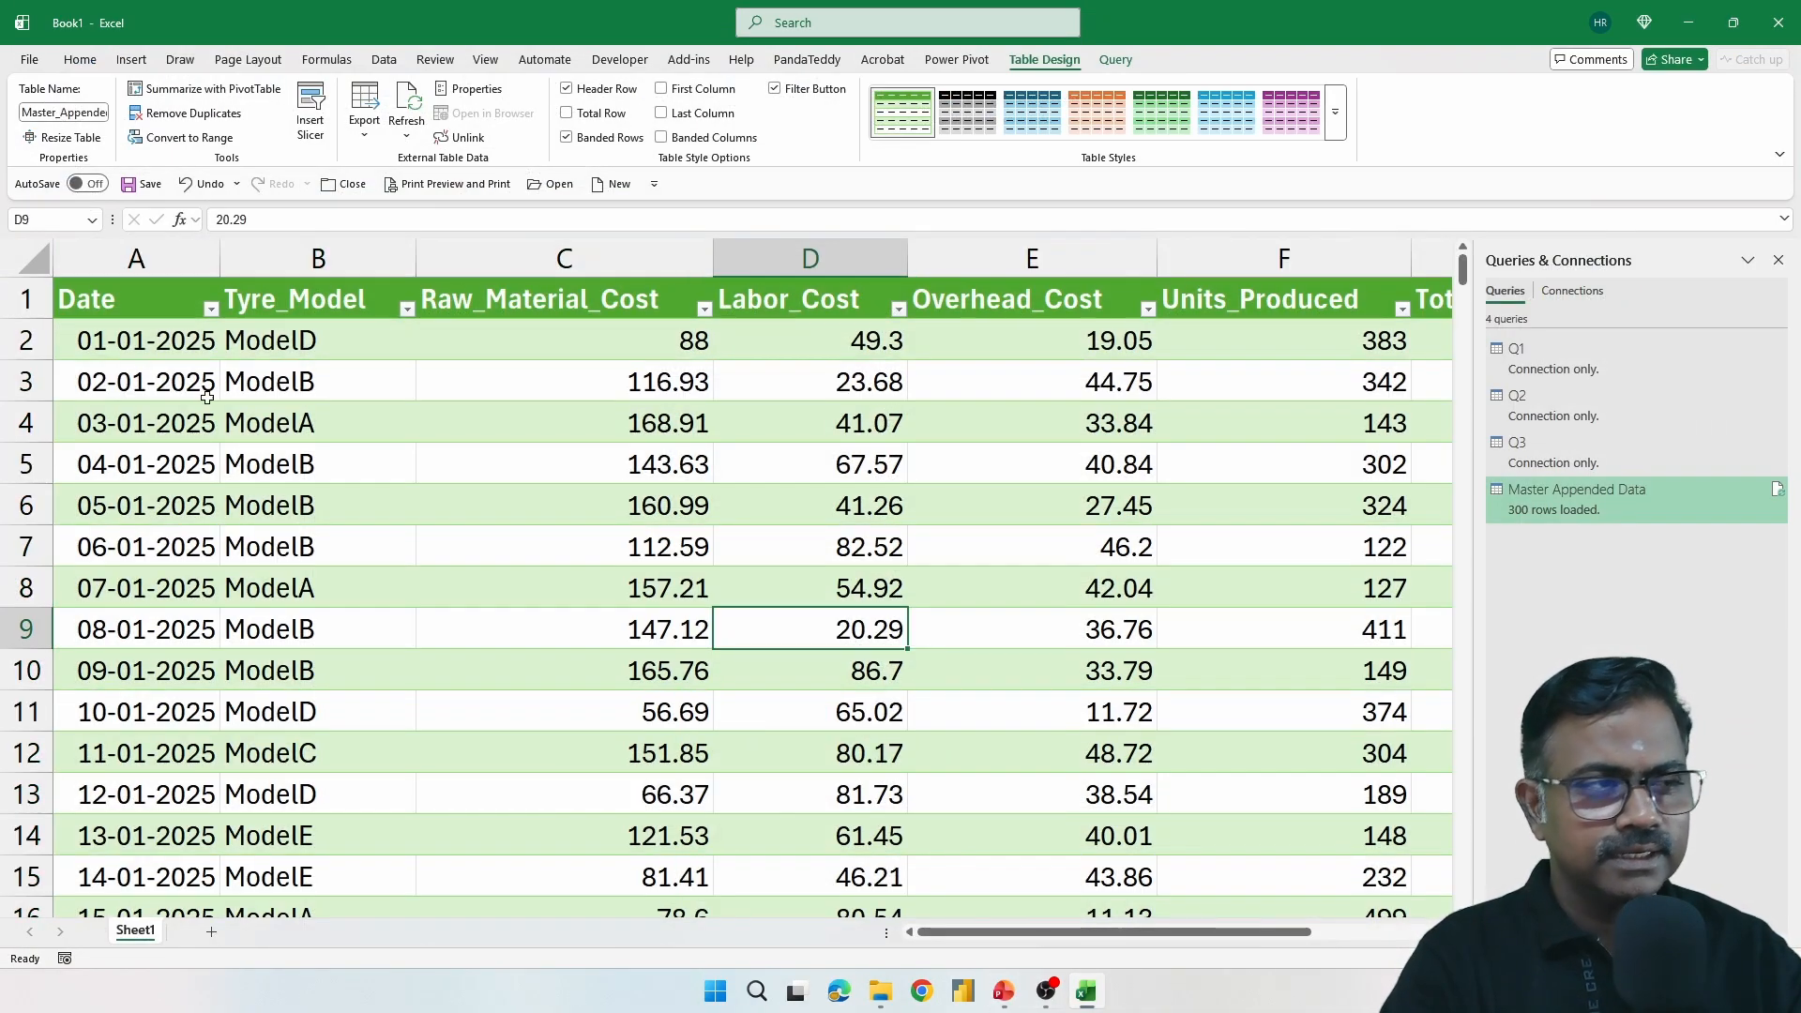
# Step: Open the recent workbook Appending Queries Dataset and bring all of its sheet tabs into view
pyautogui.click(29, 60)
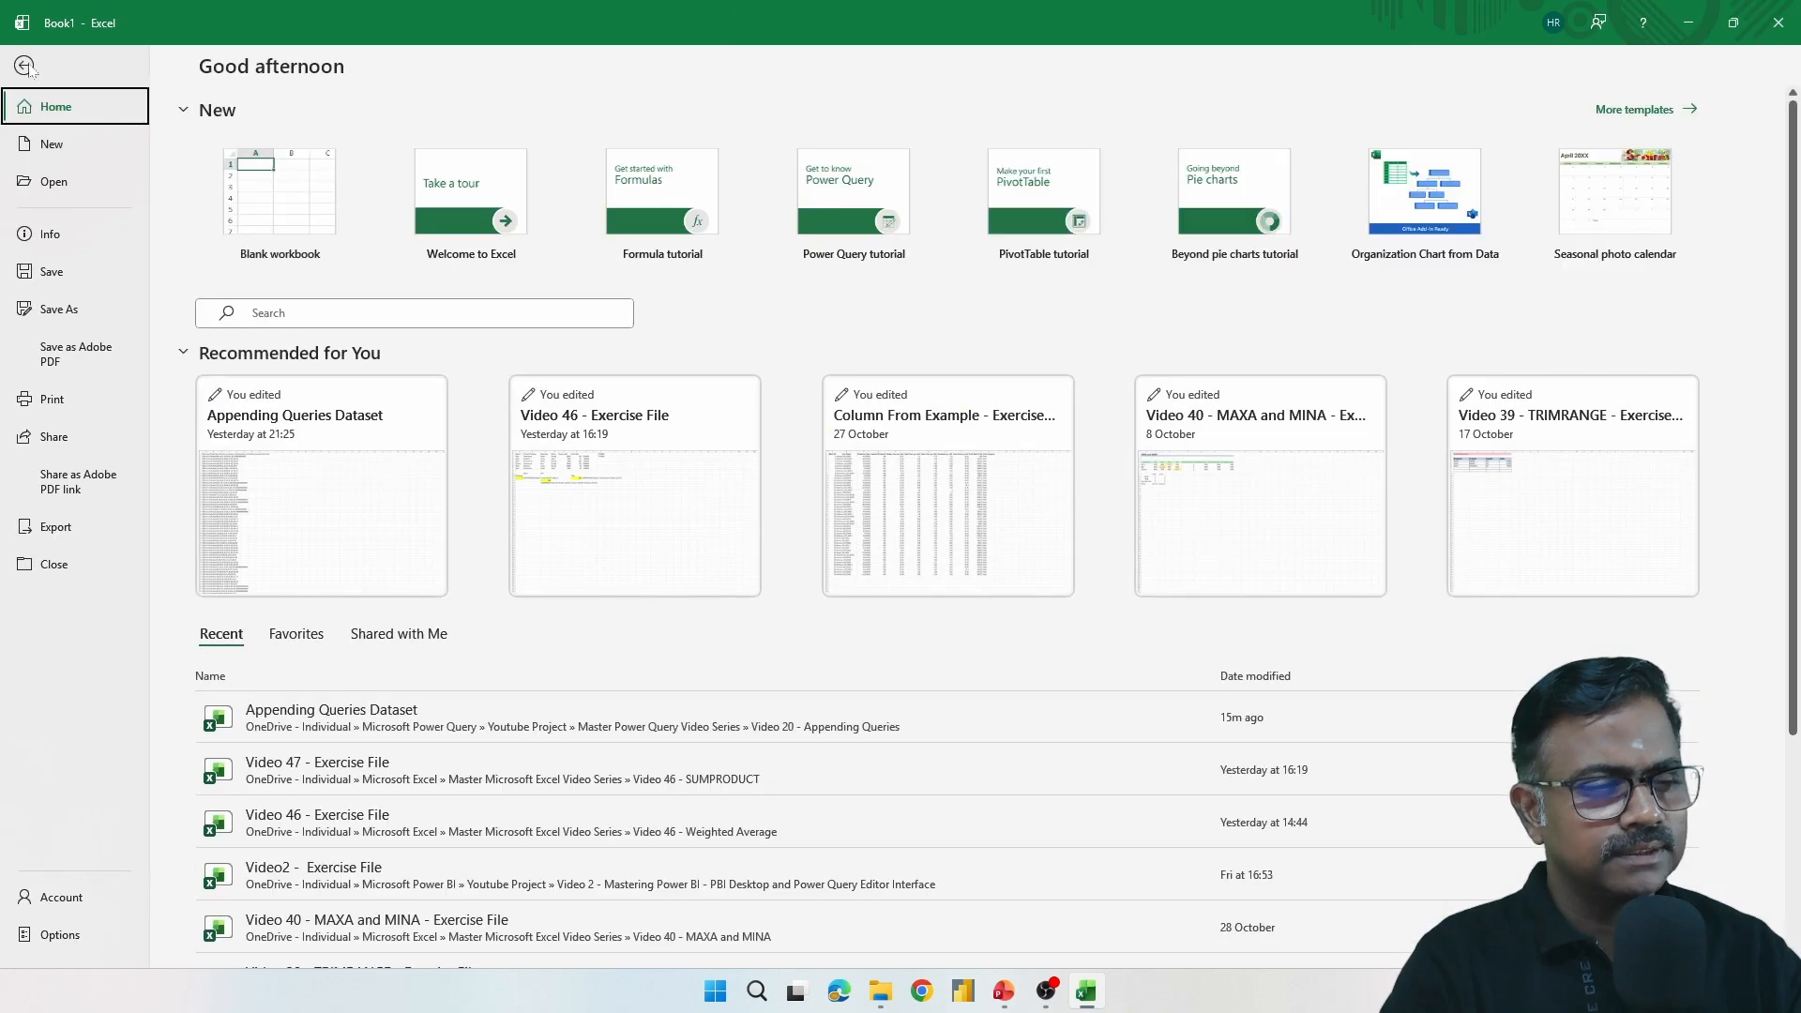
pyautogui.click(350, 717)
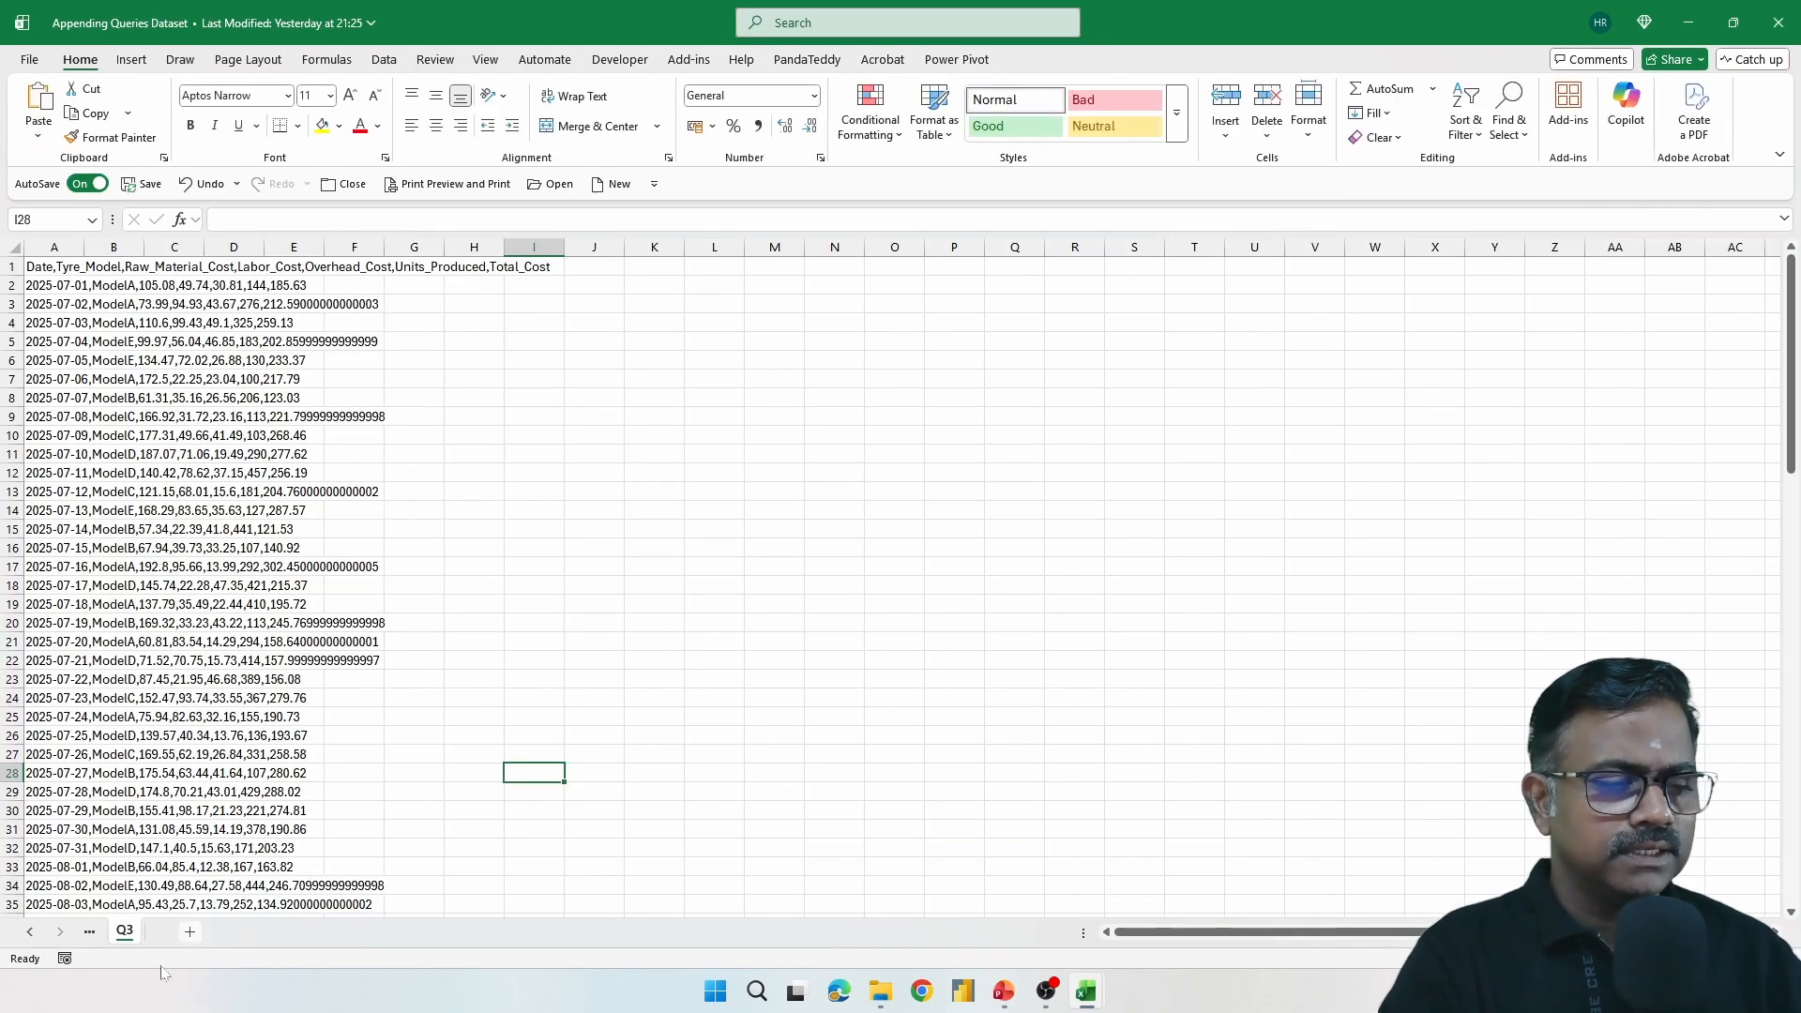
pyautogui.click(30, 933)
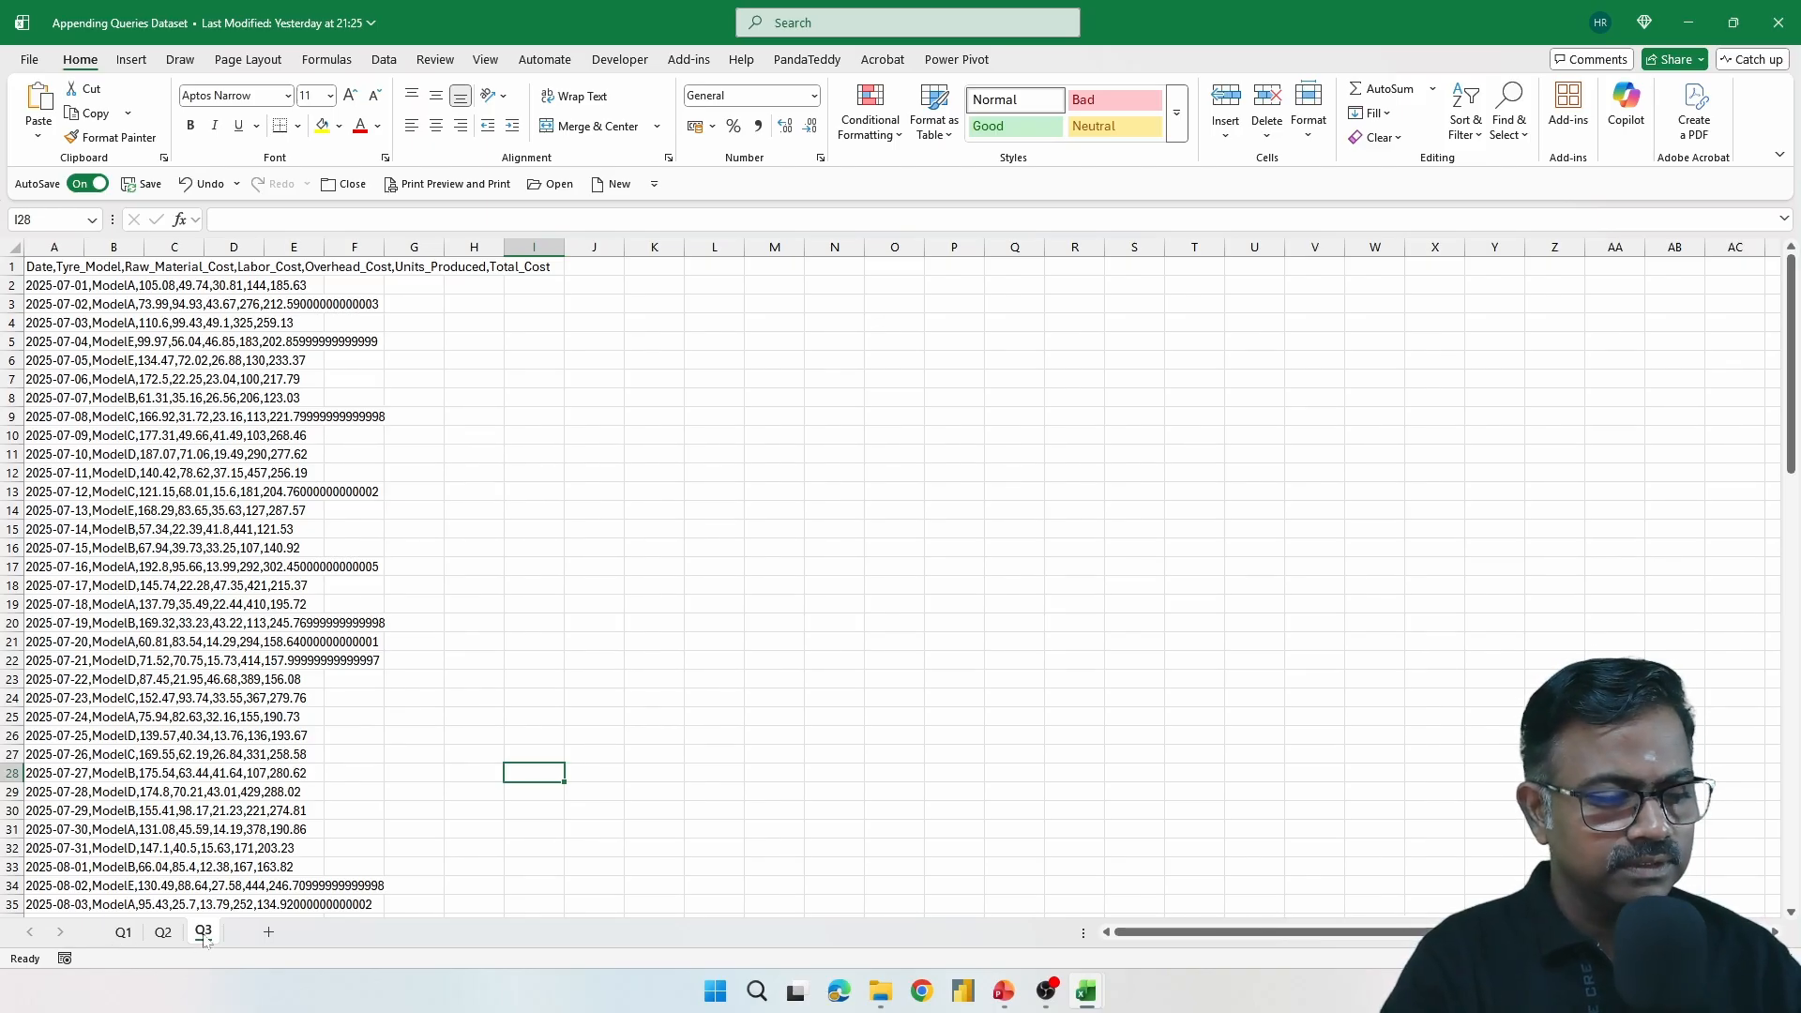
# Step: Duplicate the Q3 sheet as a last sheet named Q4, and close the dataset workbook
pyautogui.moveTo(241, 938); pyautogui.dragTo(242, 938)
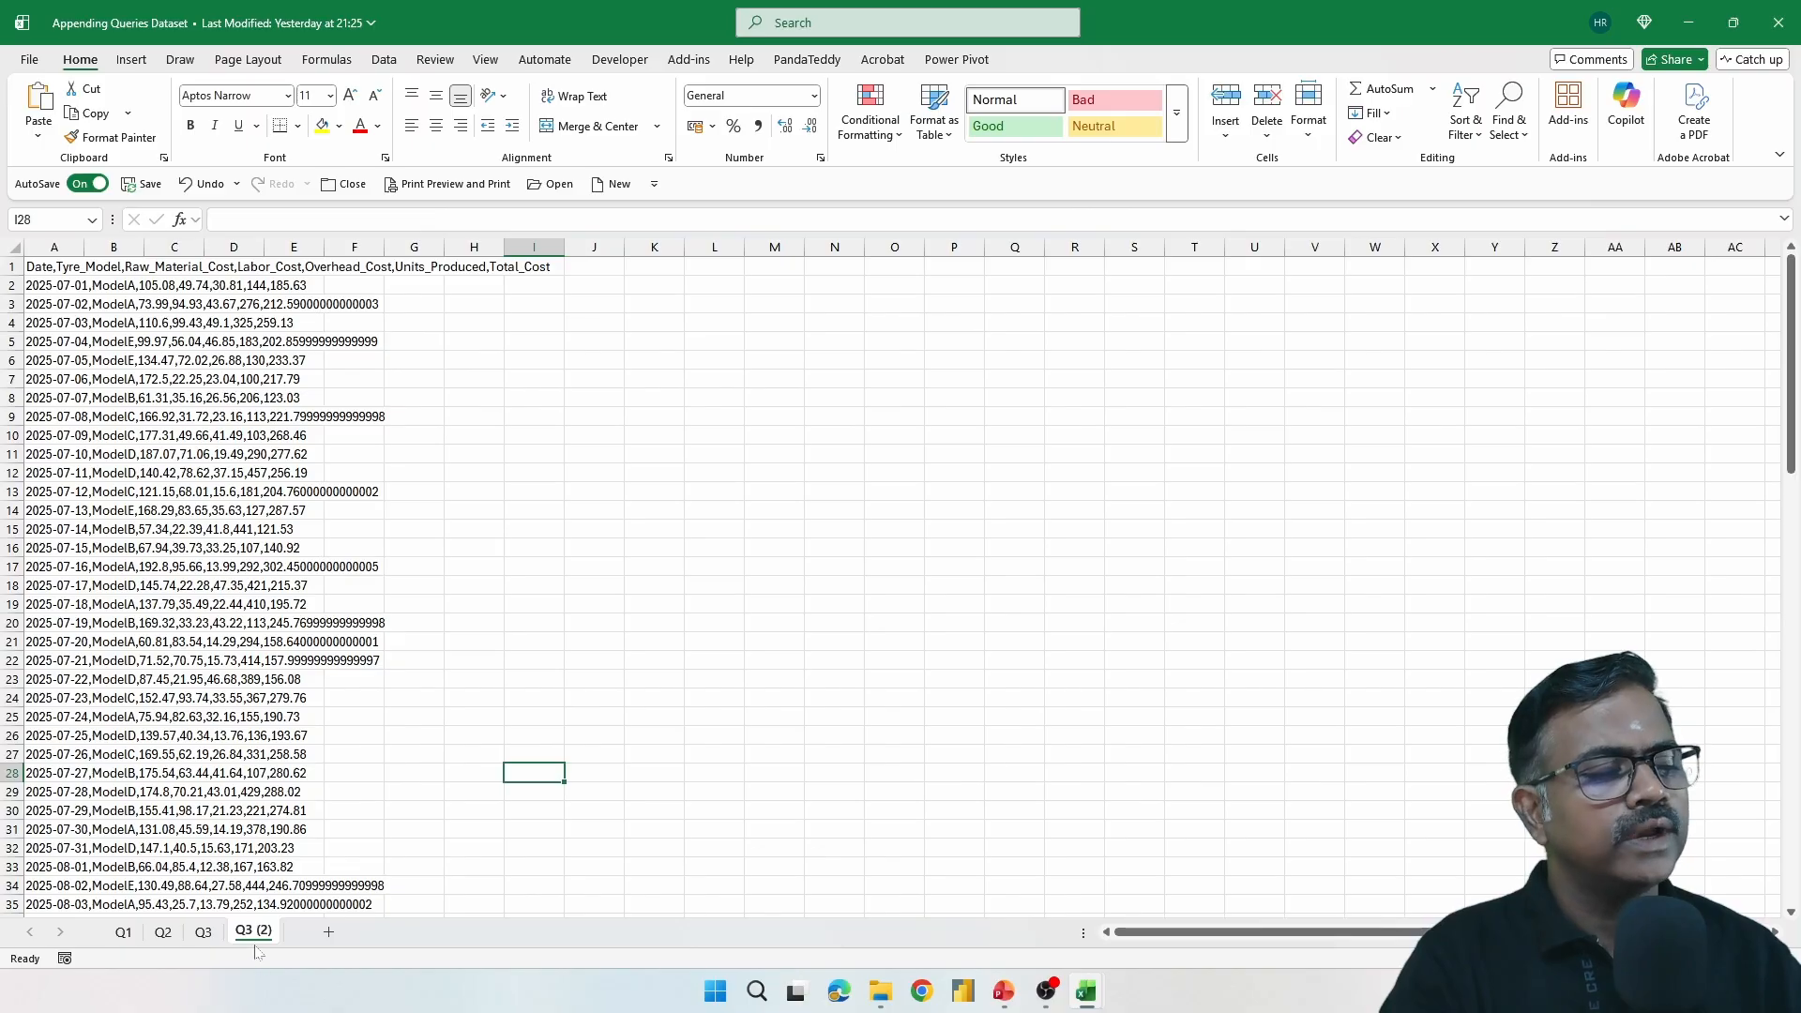
pyautogui.doubleClick(256, 931)
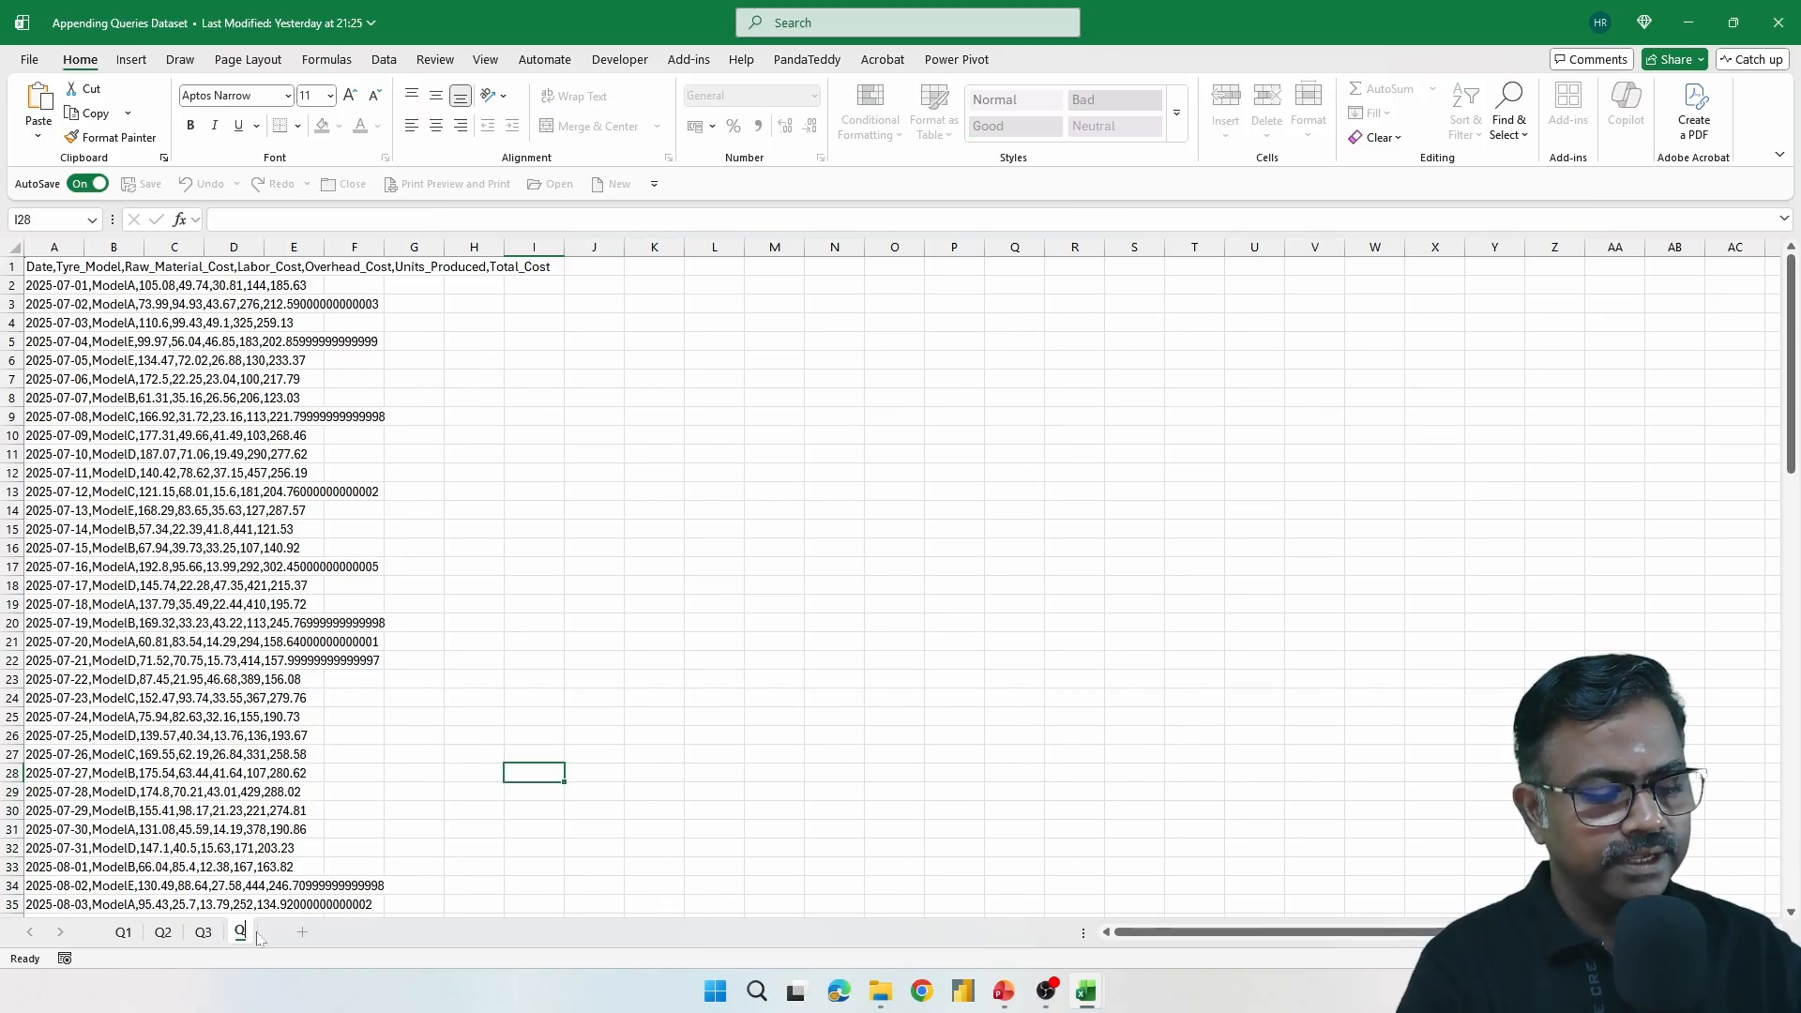
pyautogui.write('Q4')
pyautogui.press('Return')
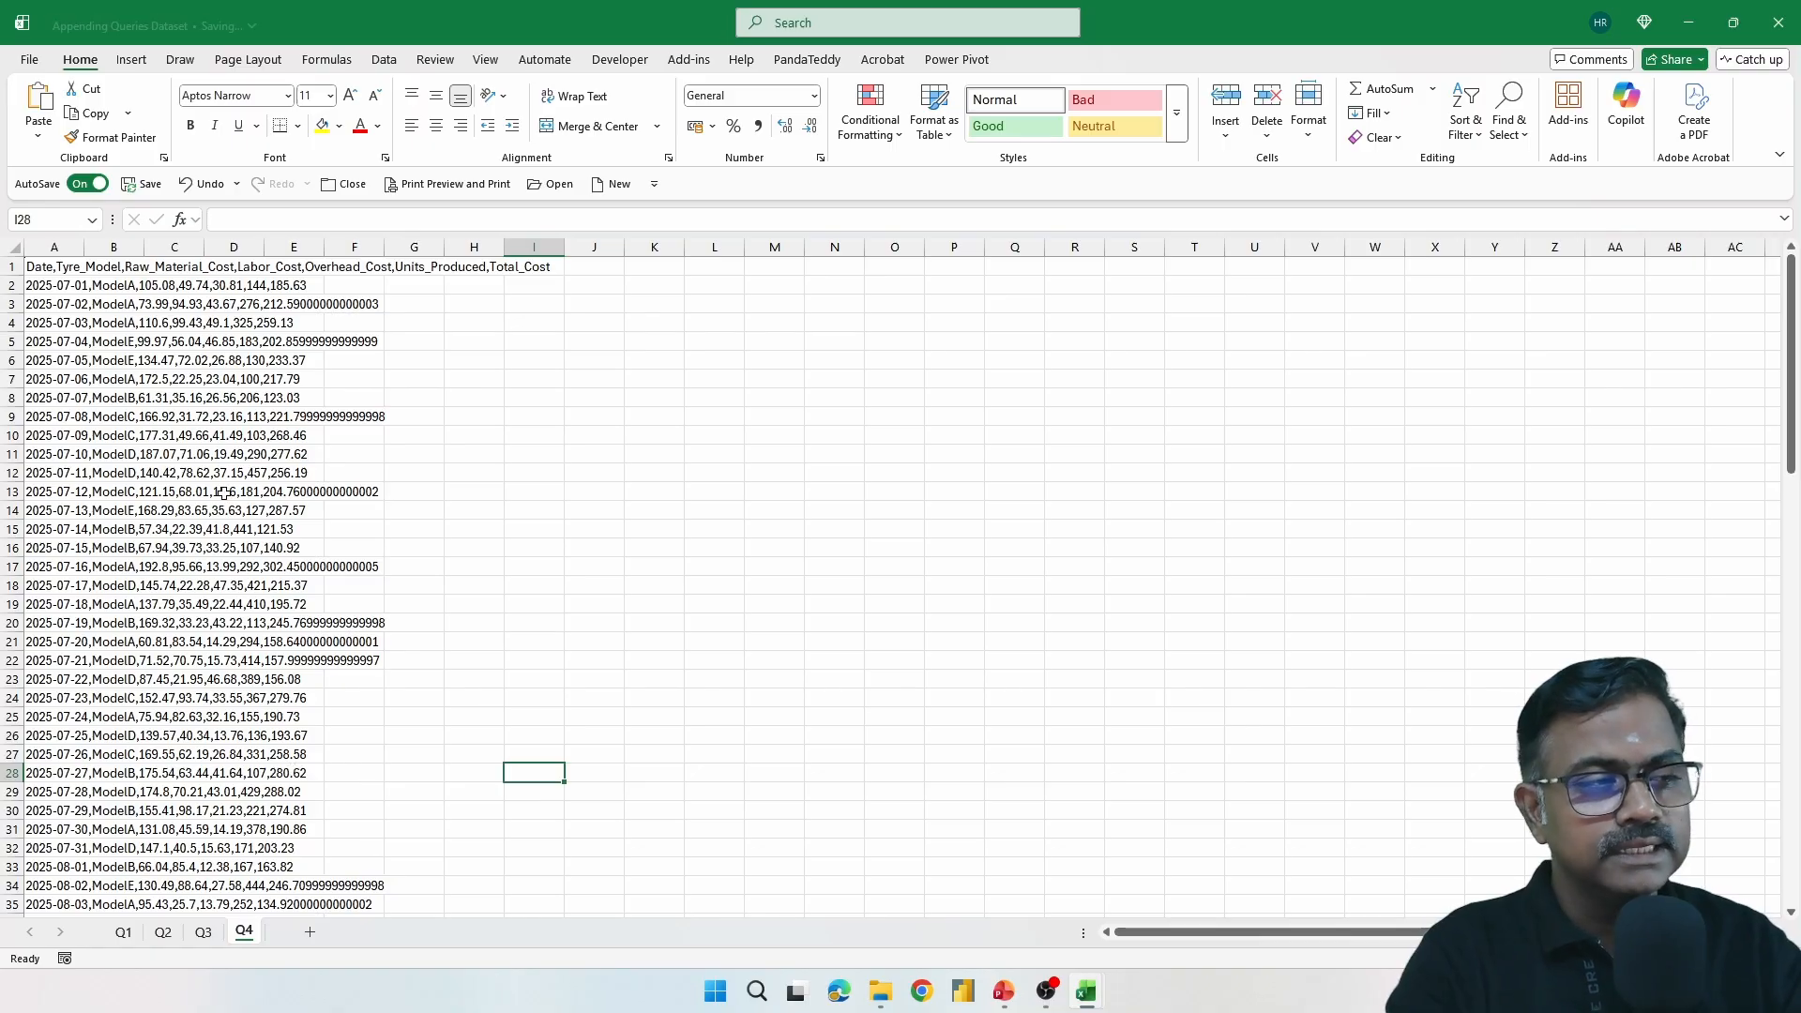
pyautogui.click(353, 185)
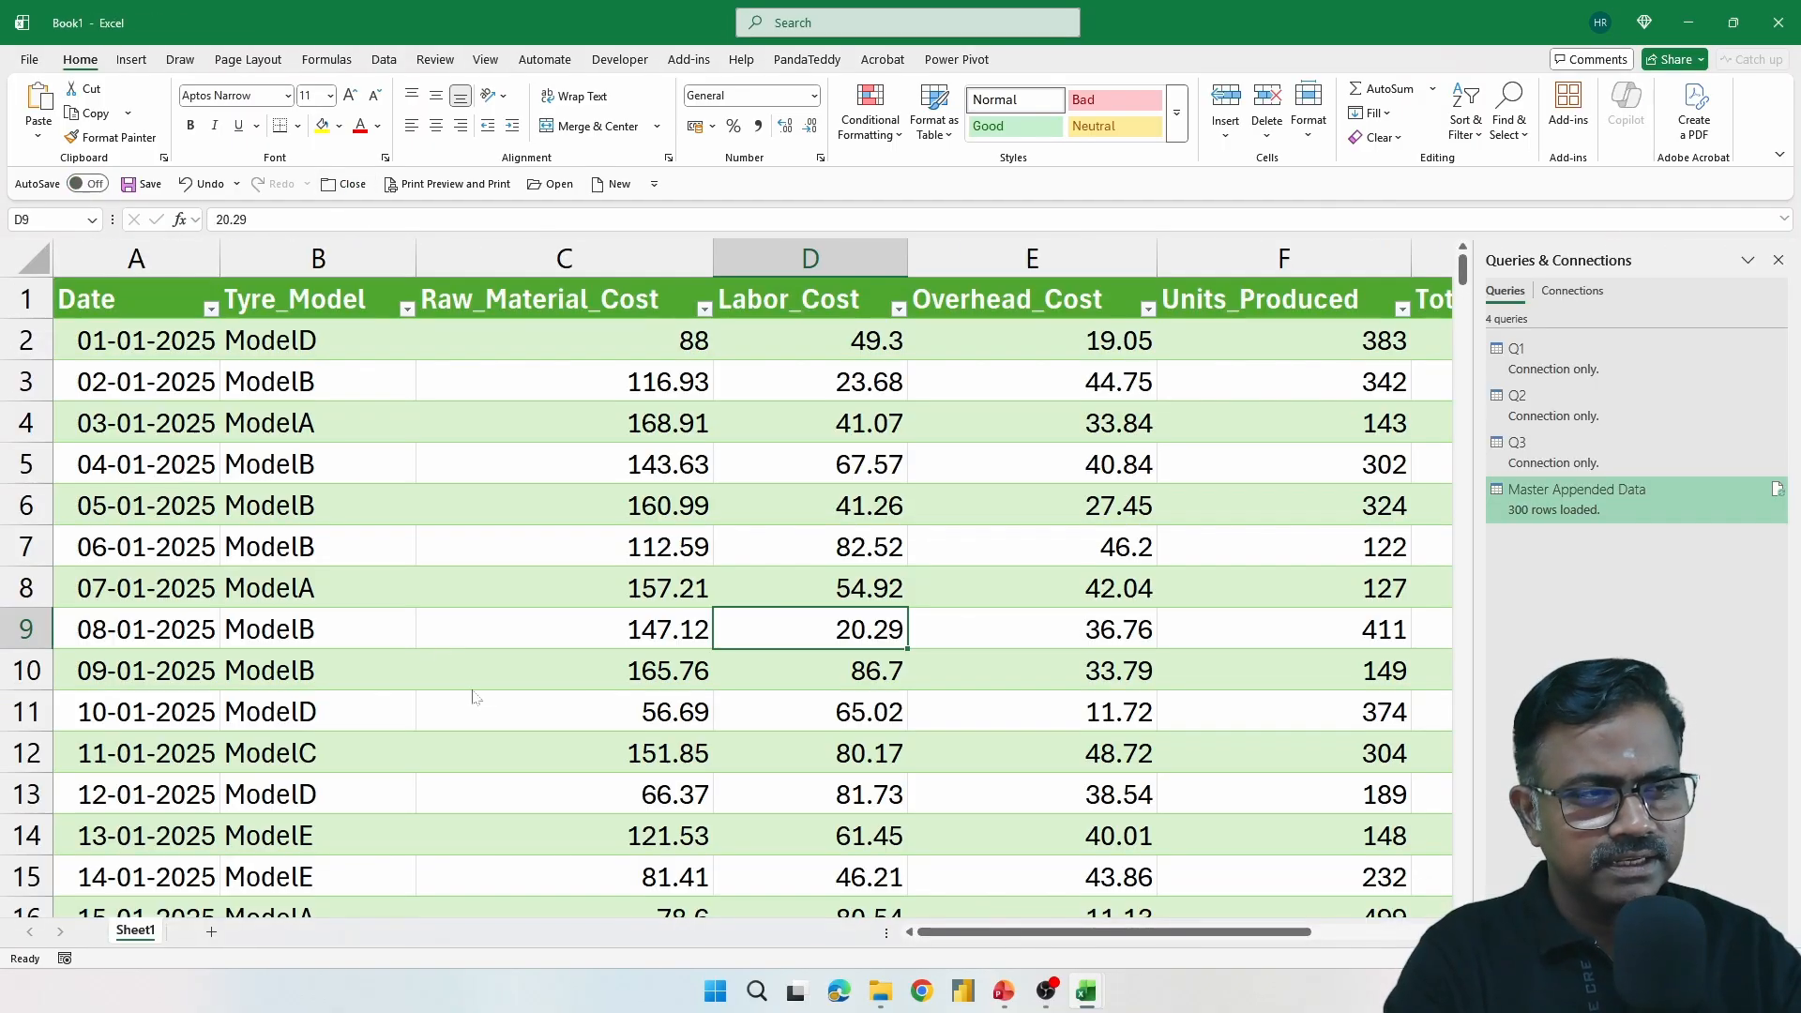
# Step: Refresh the Master Appended Data query and preview its details
pyautogui.rightClick(1571, 497)
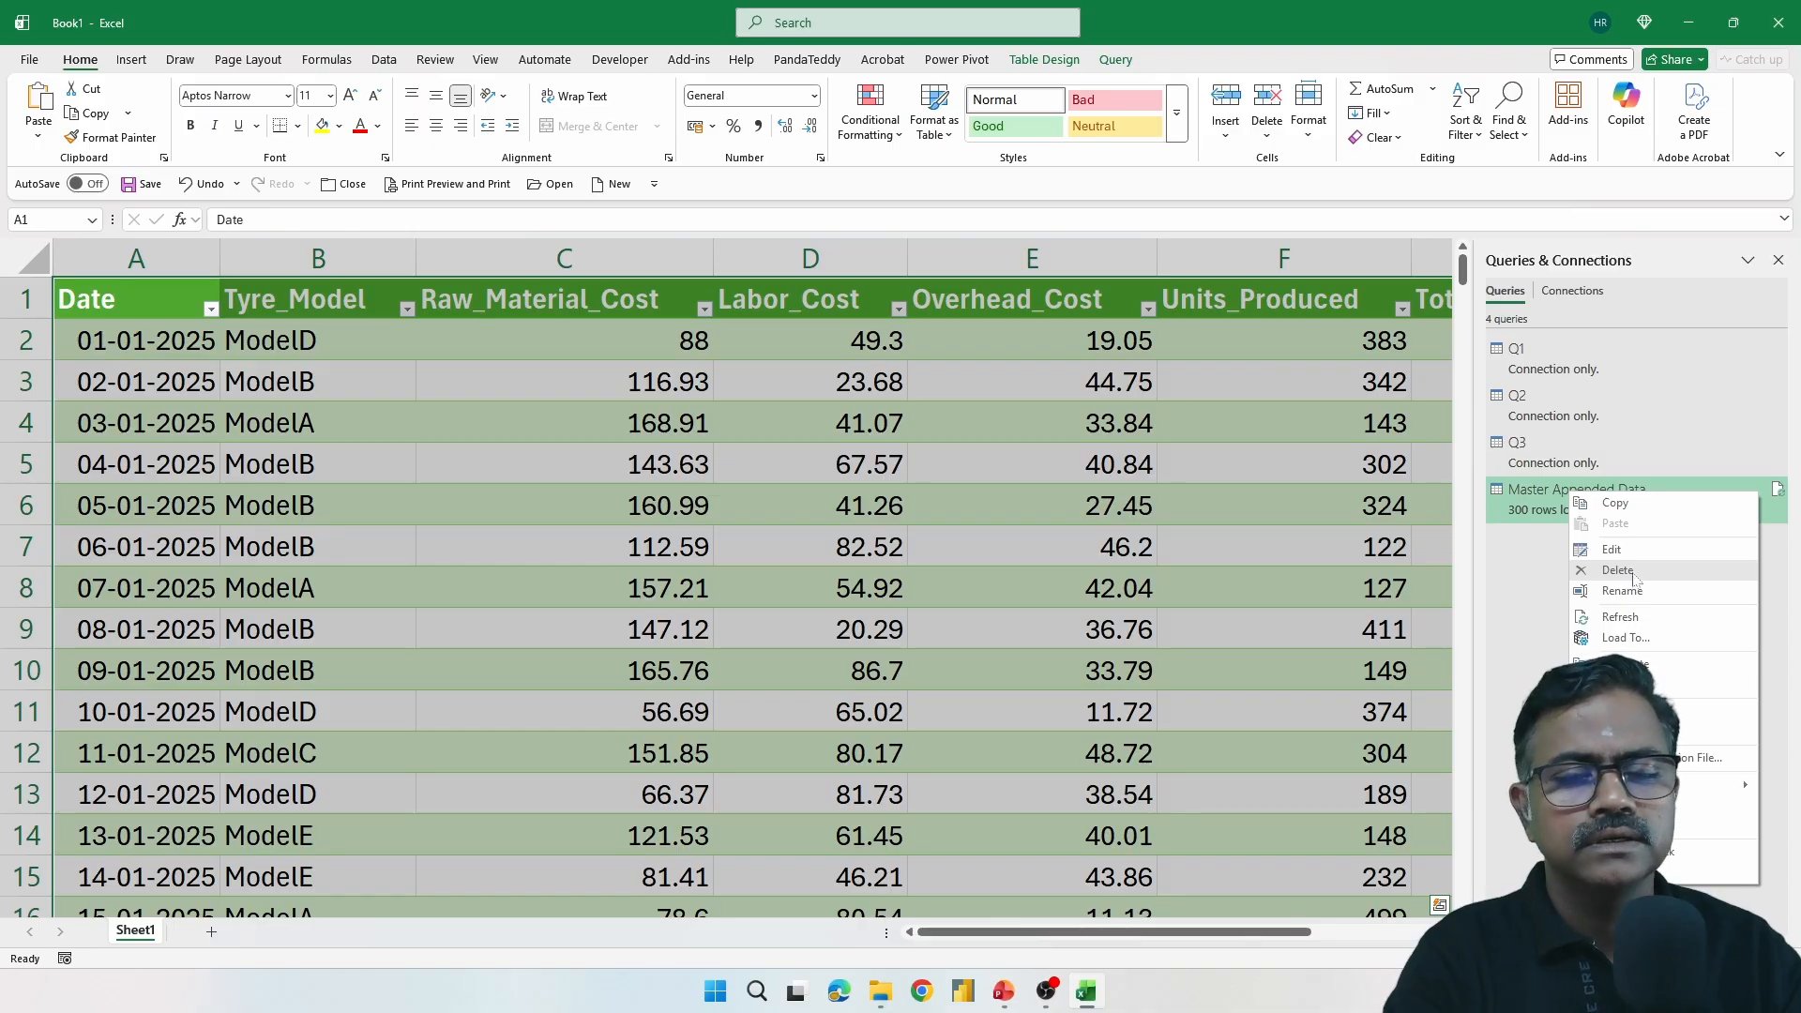
pyautogui.click(1633, 617)
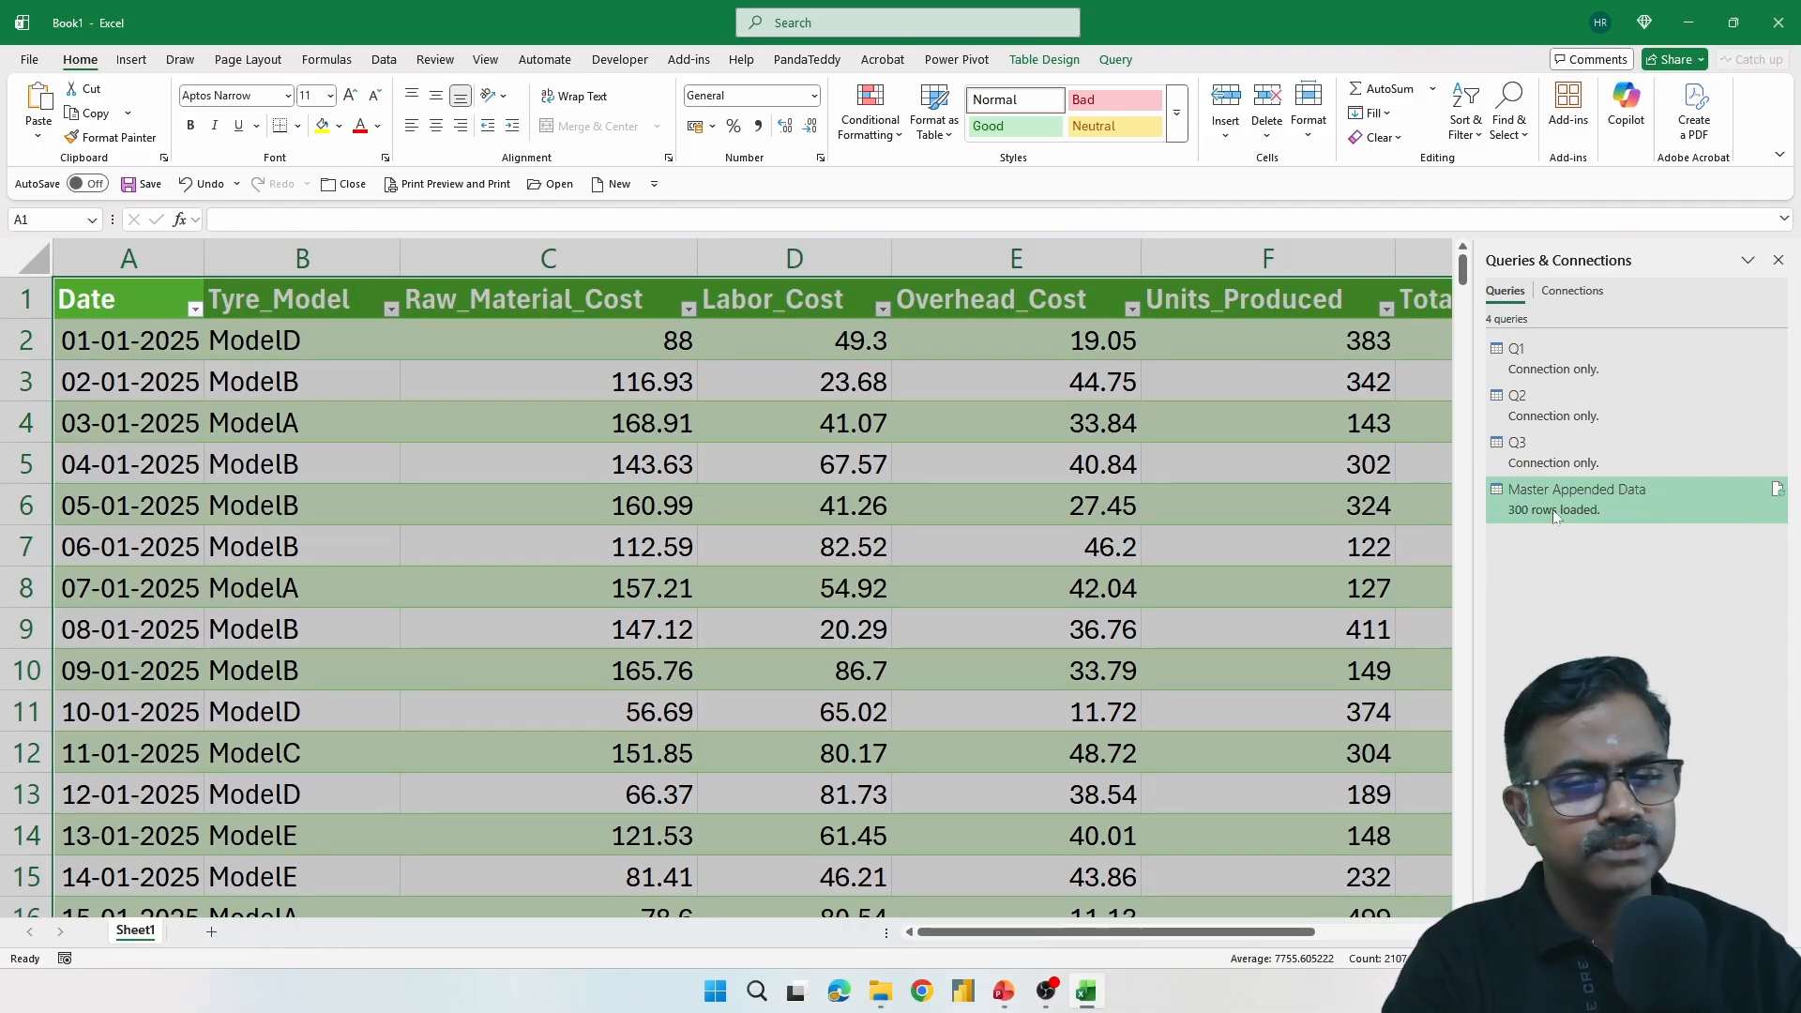
pyautogui.moveTo(1527, 519)
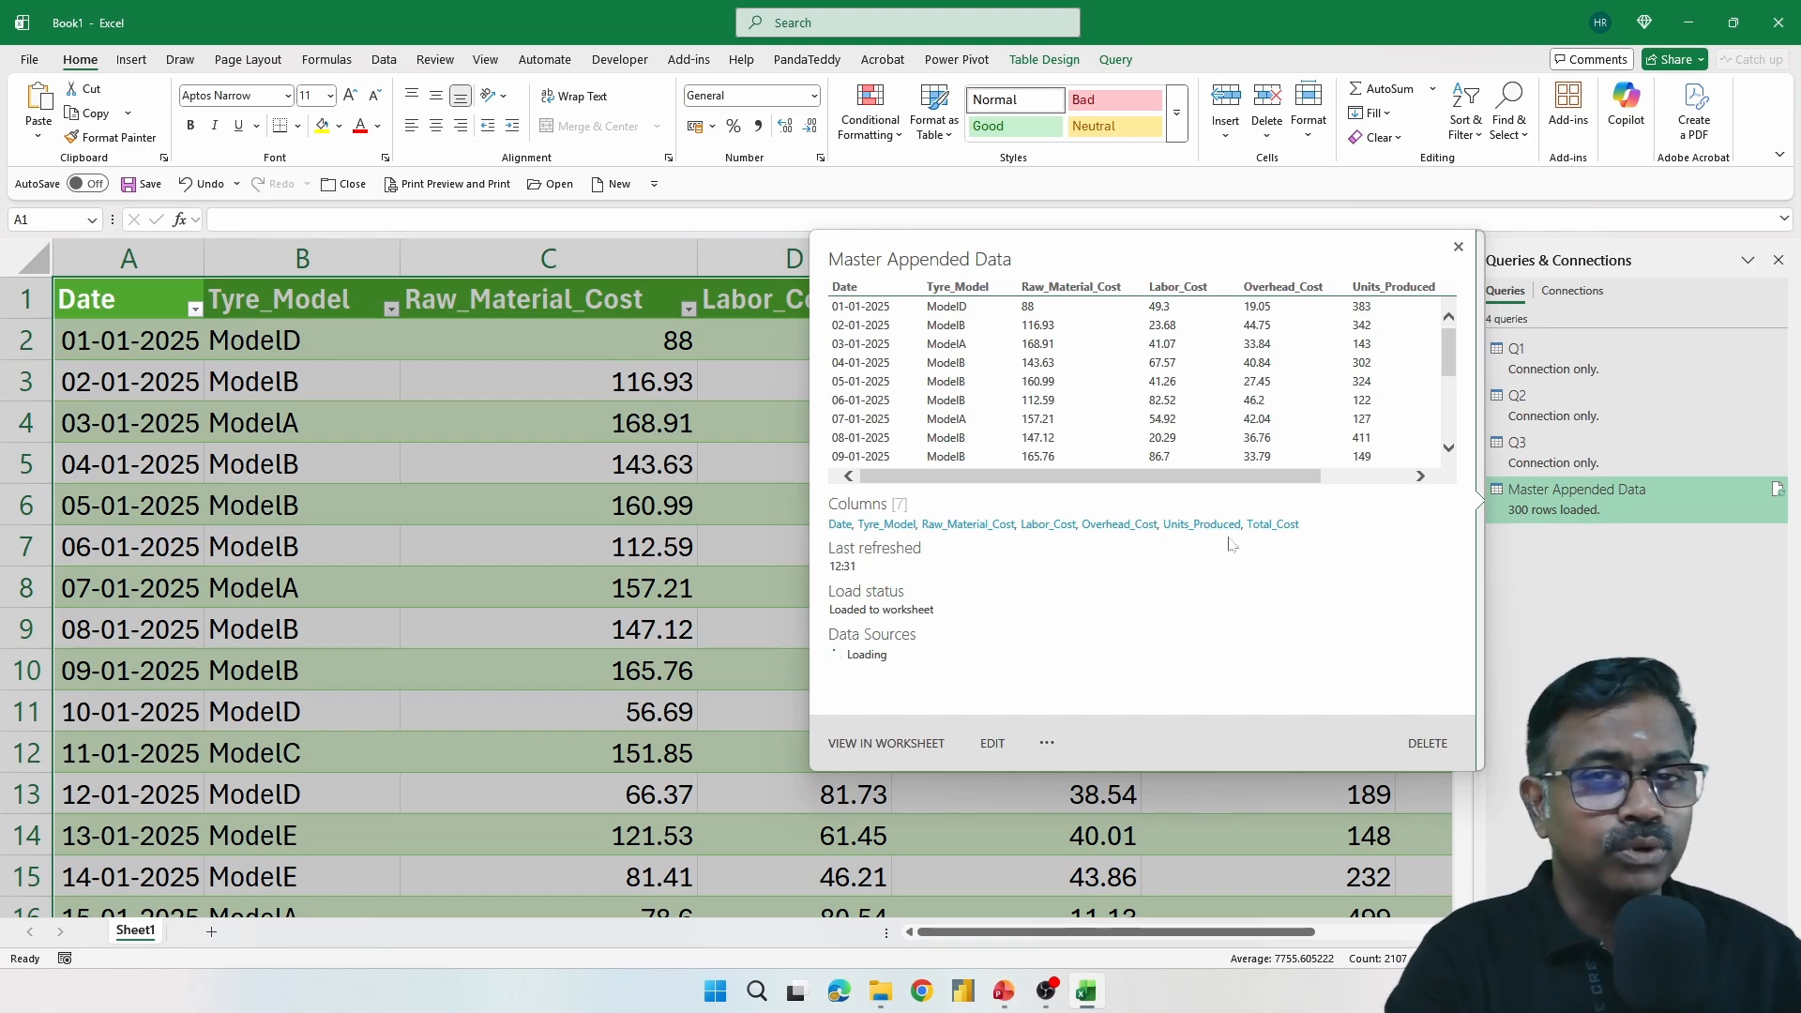
# Step: Open the Master Appended Data query for editing and review which tables its Source step appends, leaving the settings as they are
pyautogui.rightClick(1543, 504)
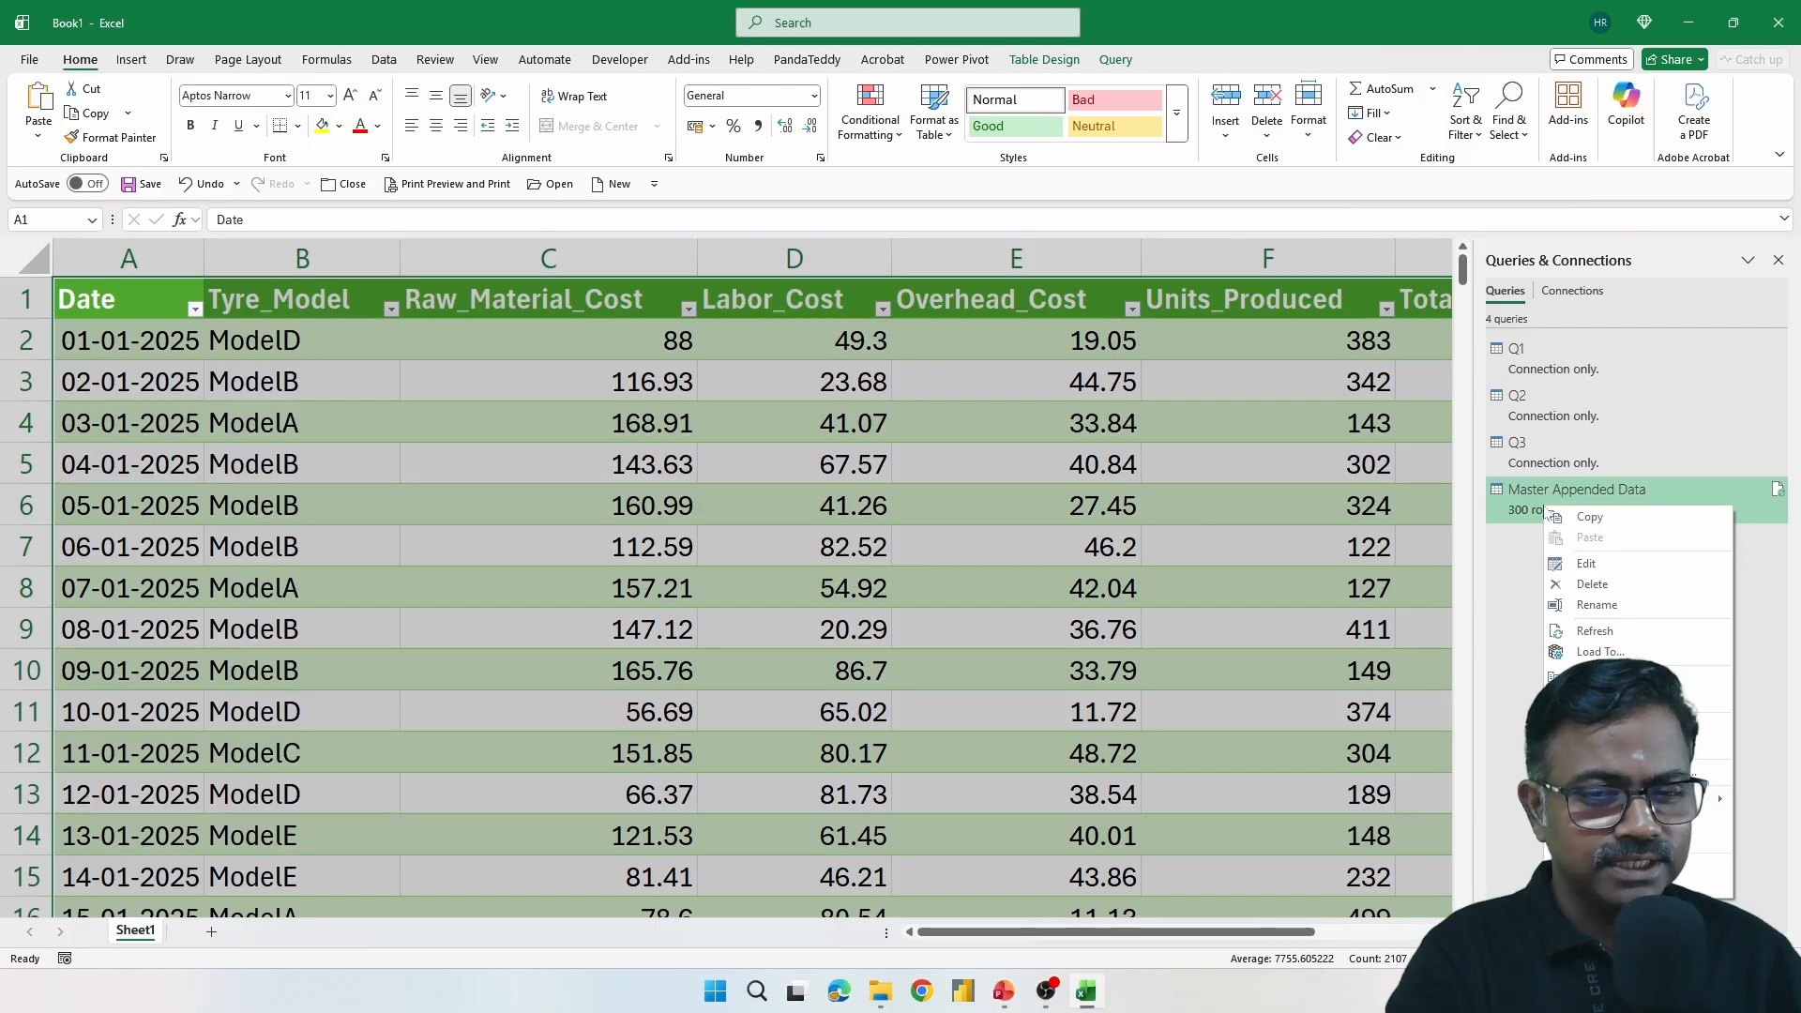
pyautogui.click(1591, 563)
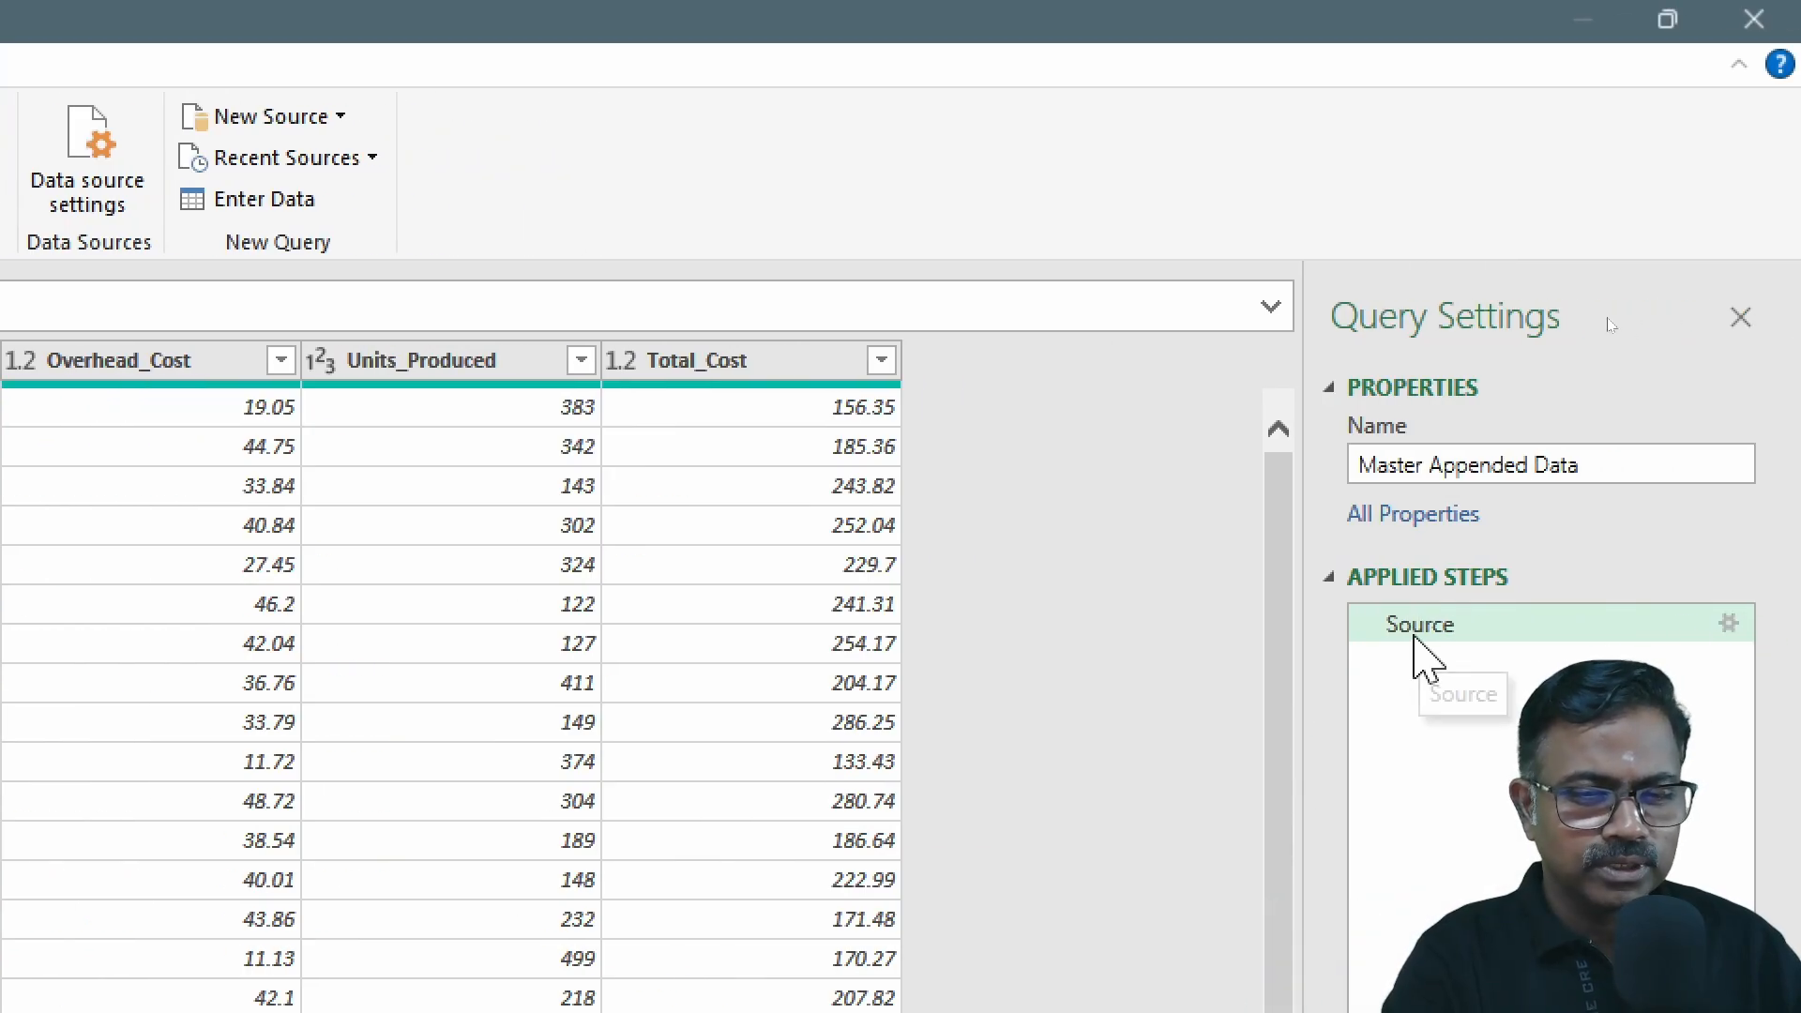
pyautogui.click(1730, 623)
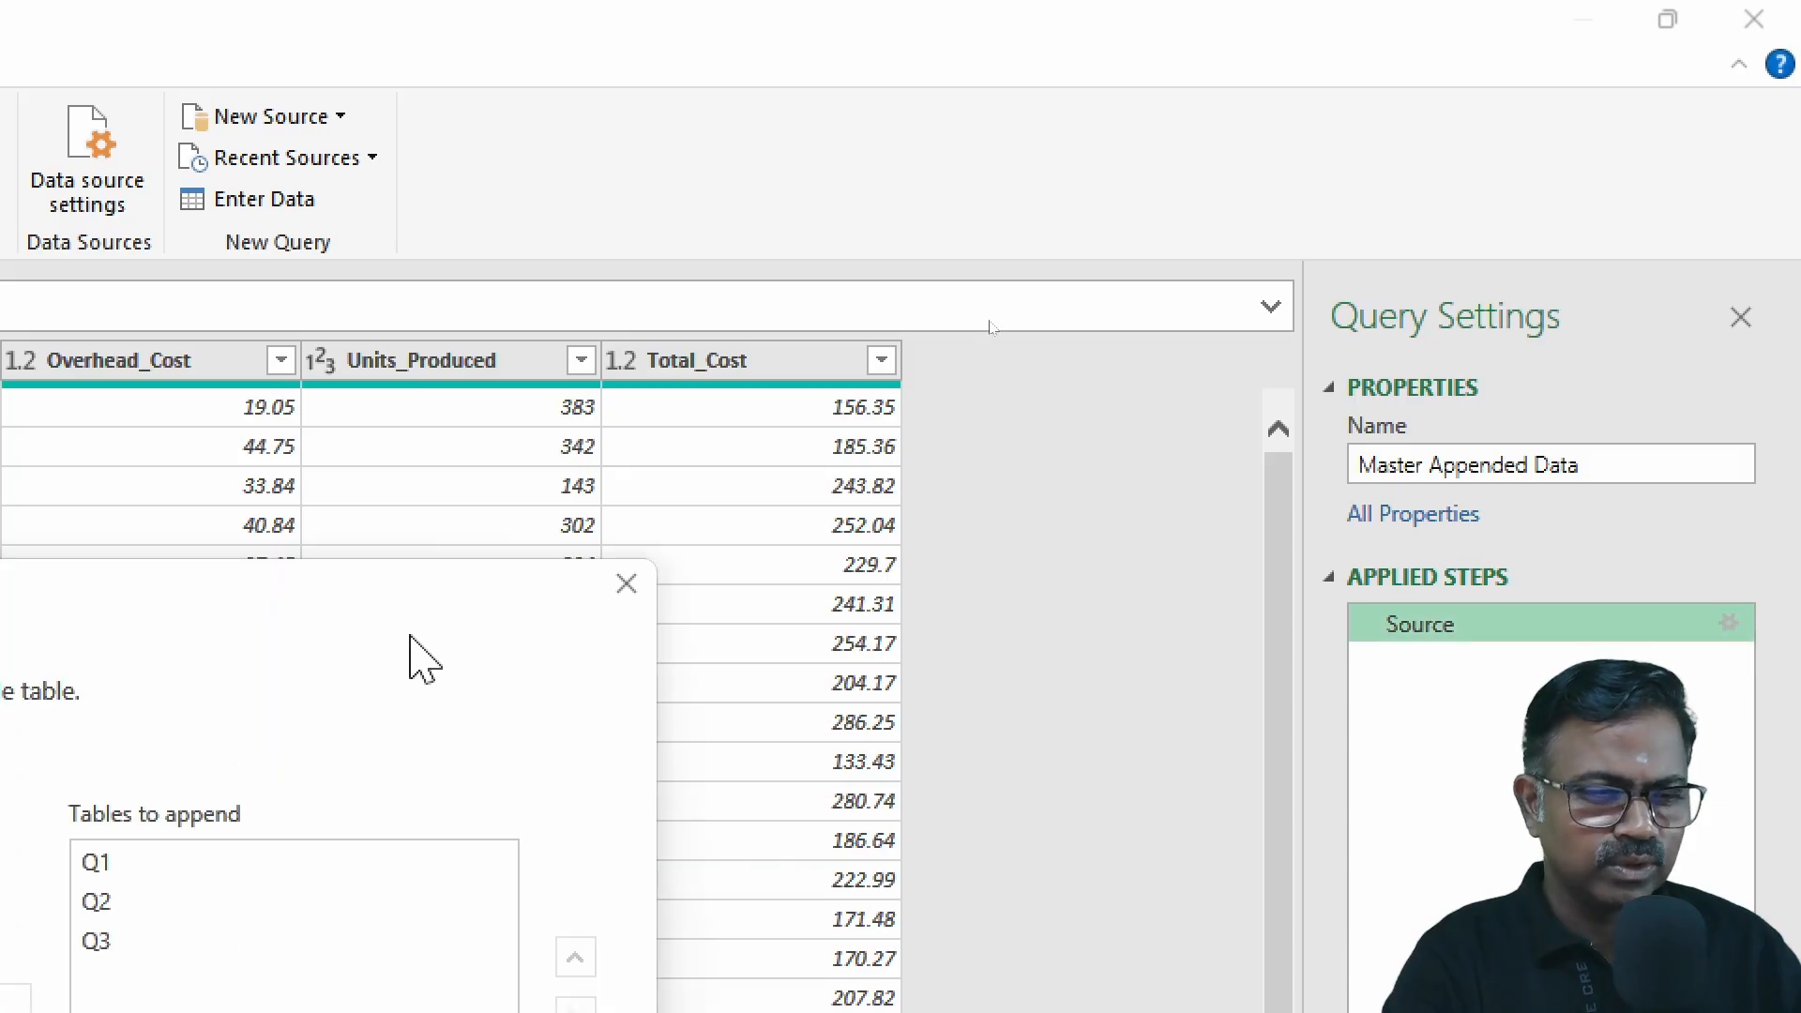
pyautogui.moveTo(249, 603); pyautogui.dragTo(1023, 191)
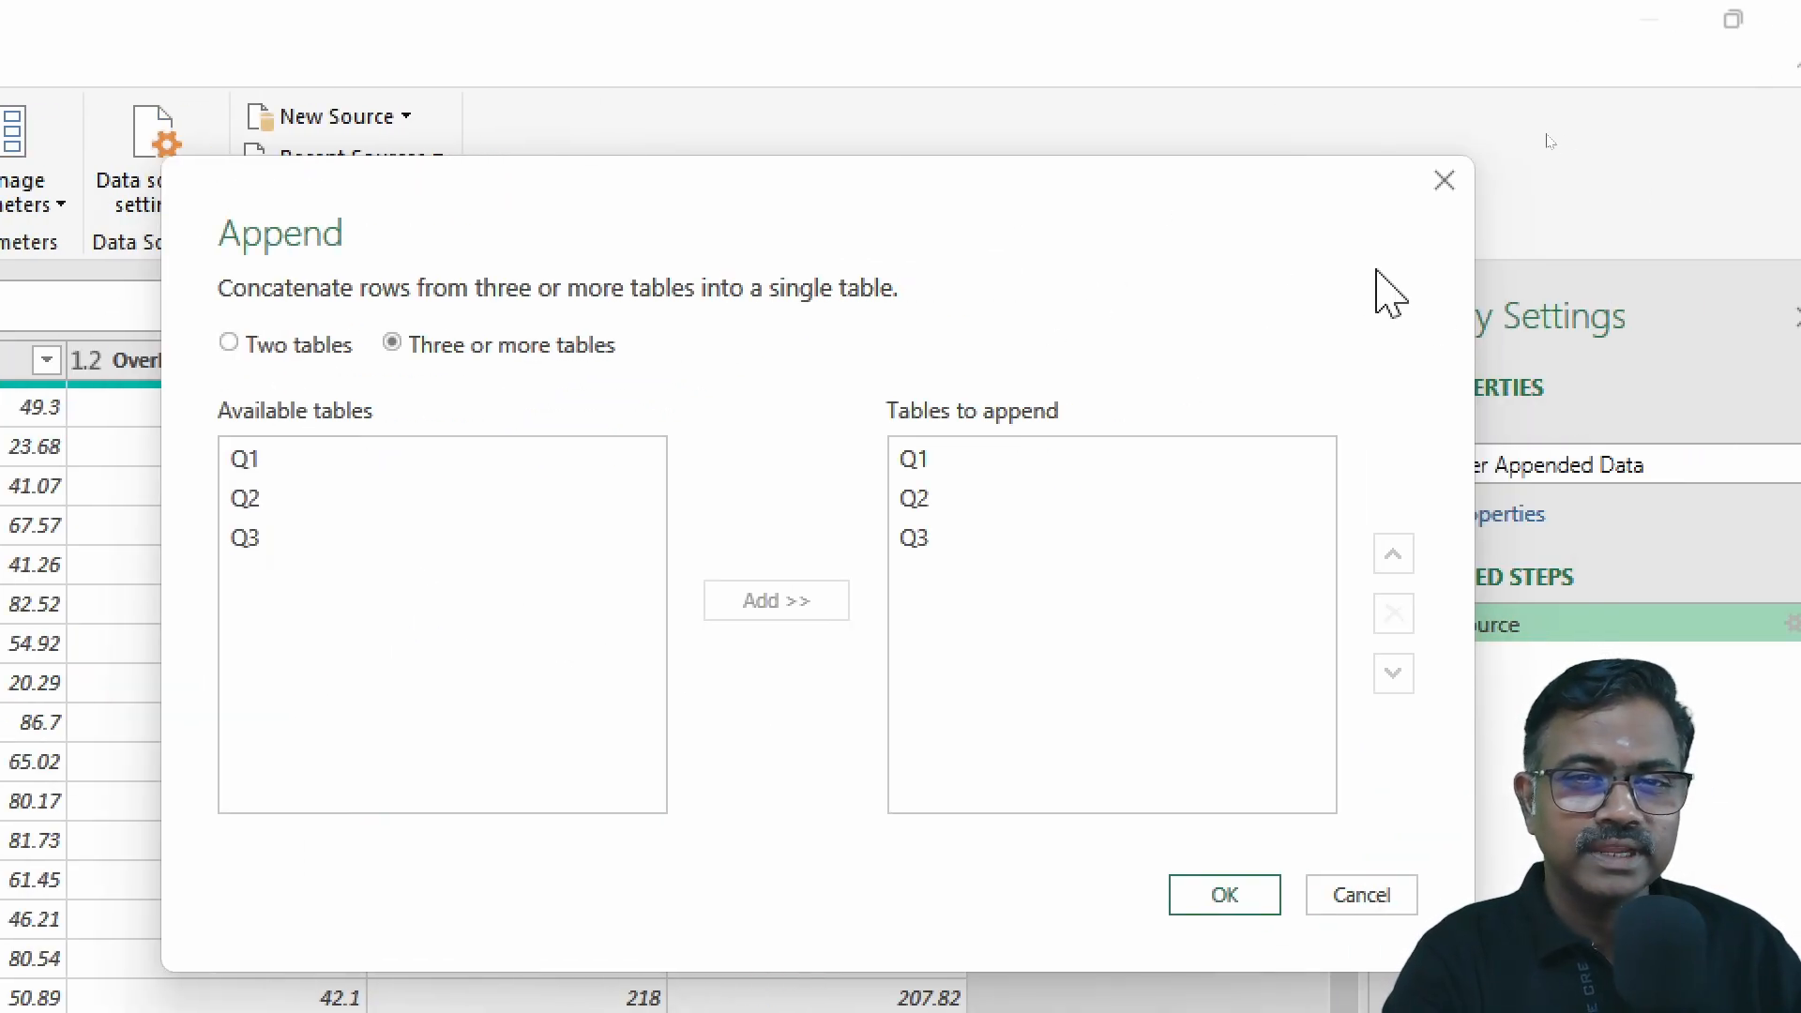
pyautogui.click(1443, 184)
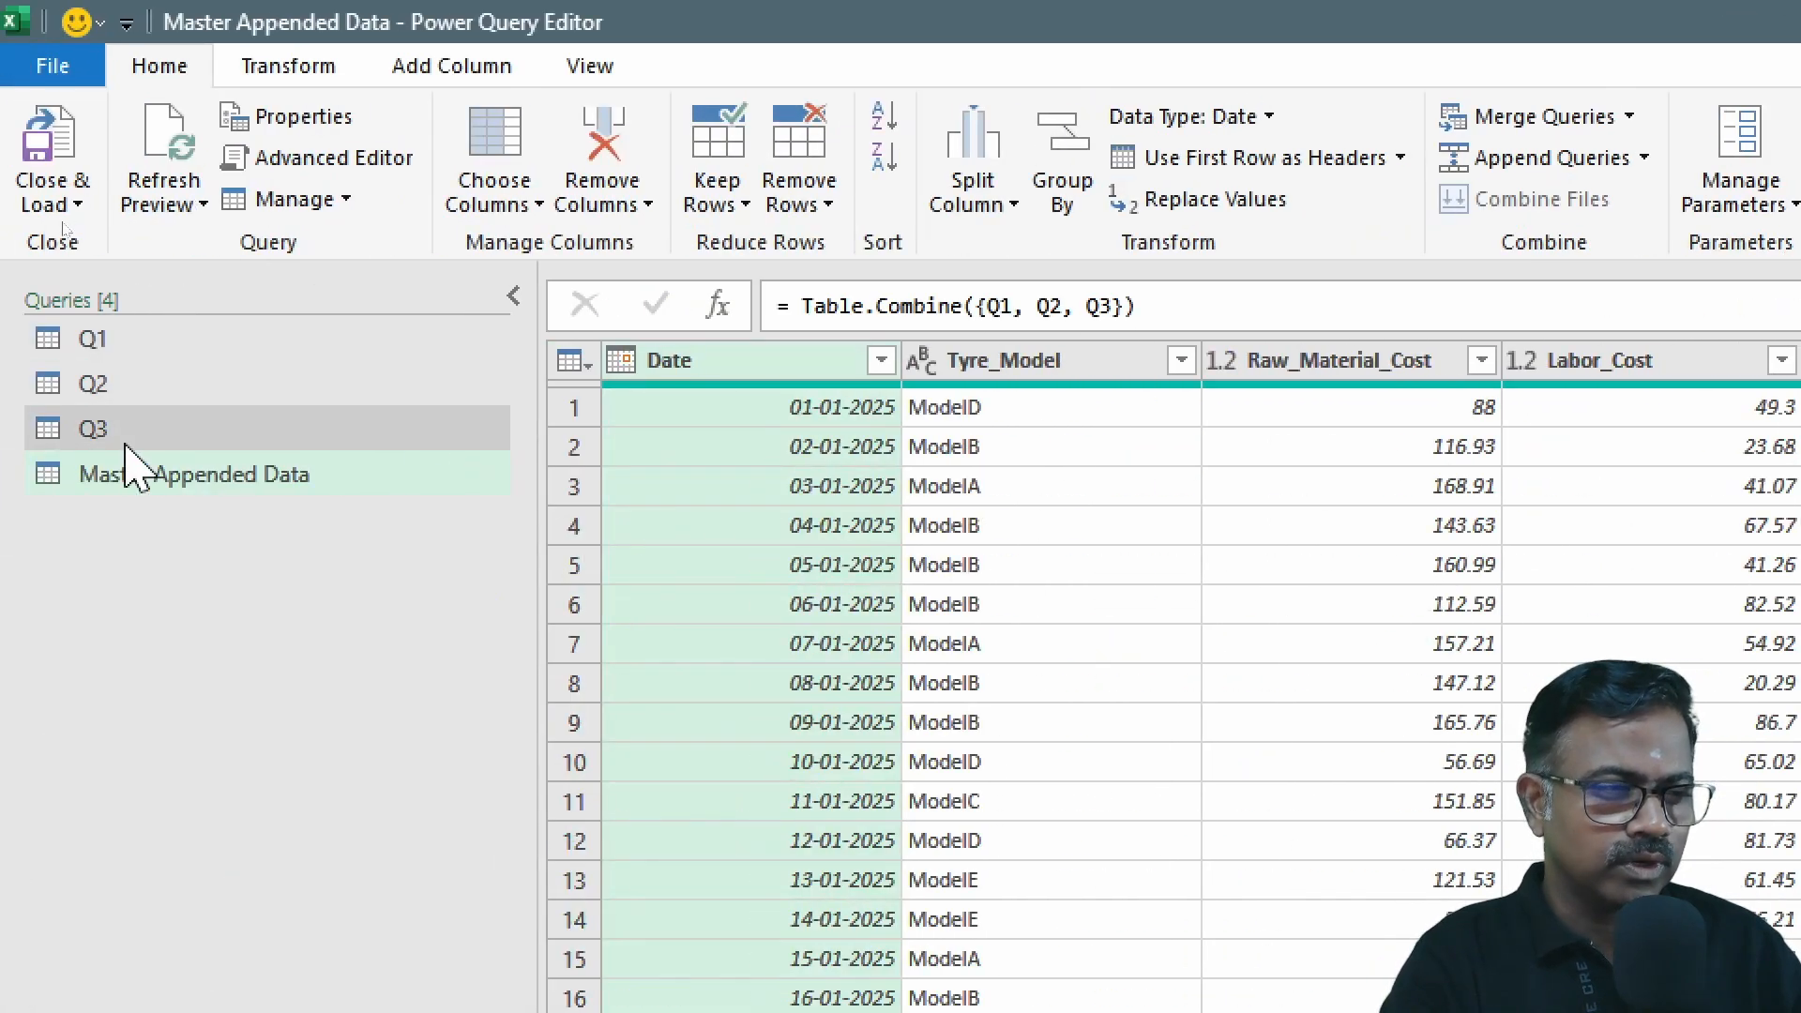
# Step: Duplicate the Q3 query and rename the copy Q4
pyautogui.click(126, 437)
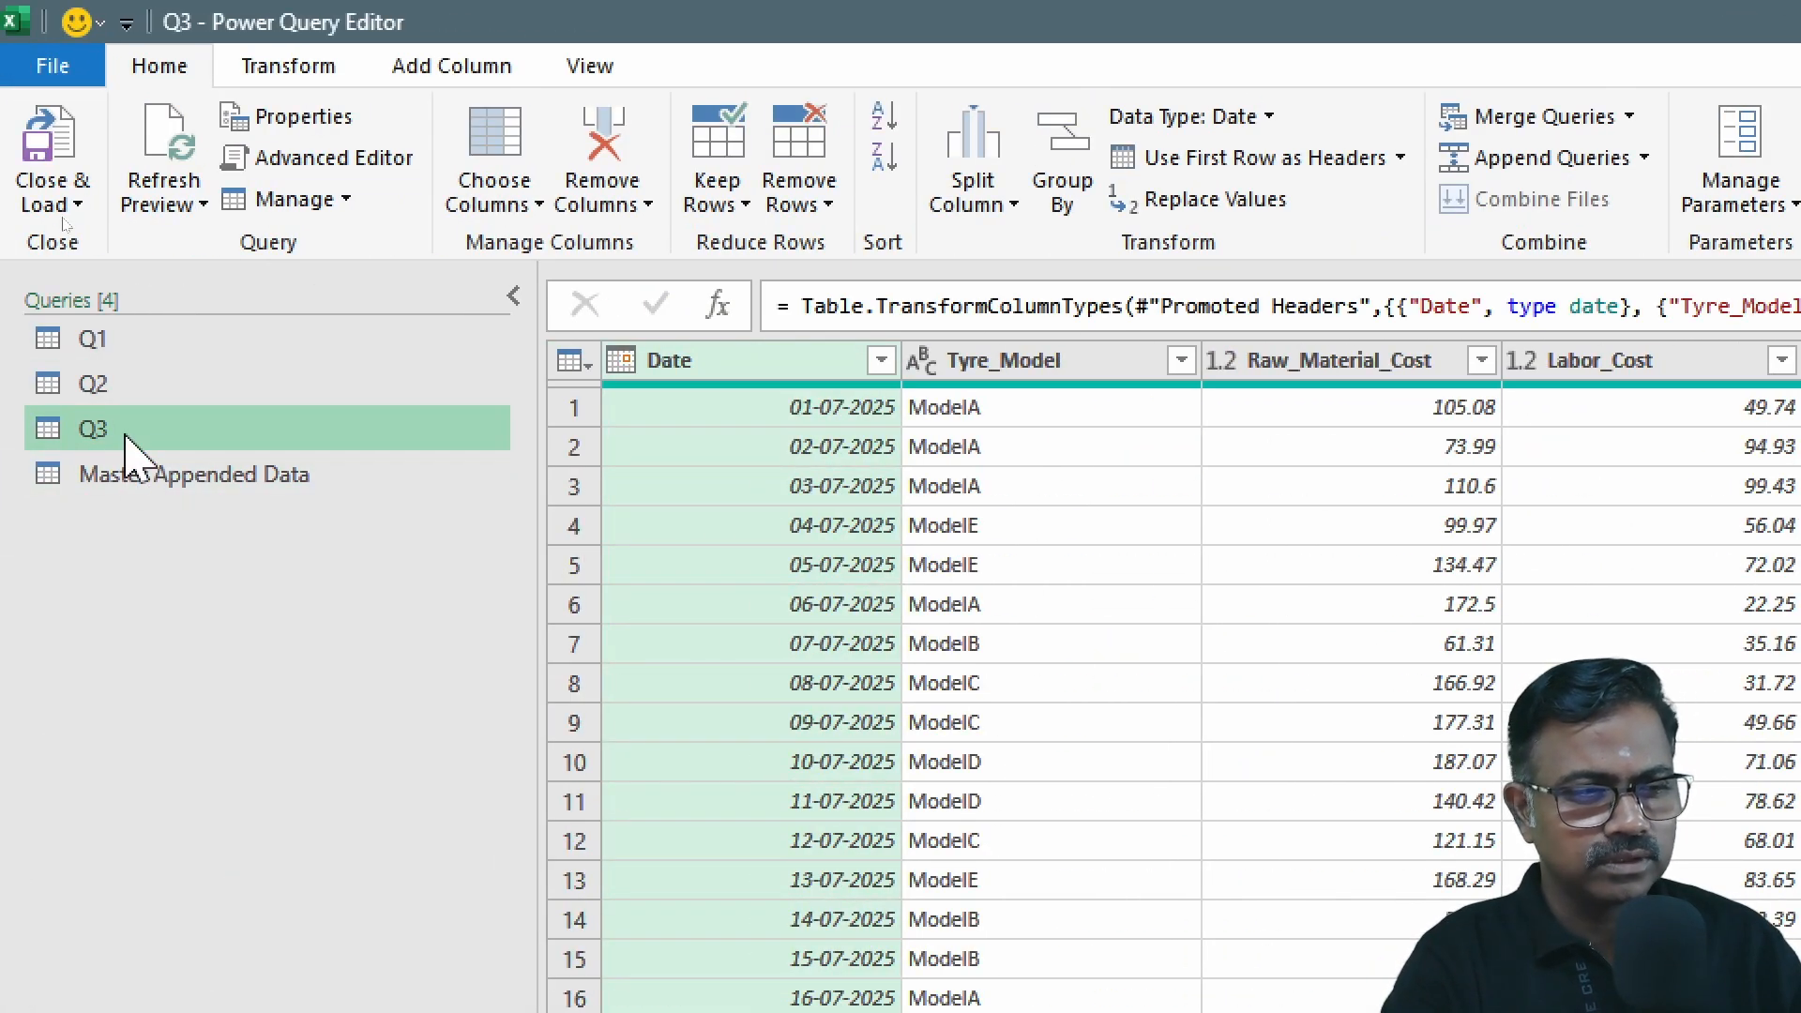
pyautogui.rightClick(129, 434)
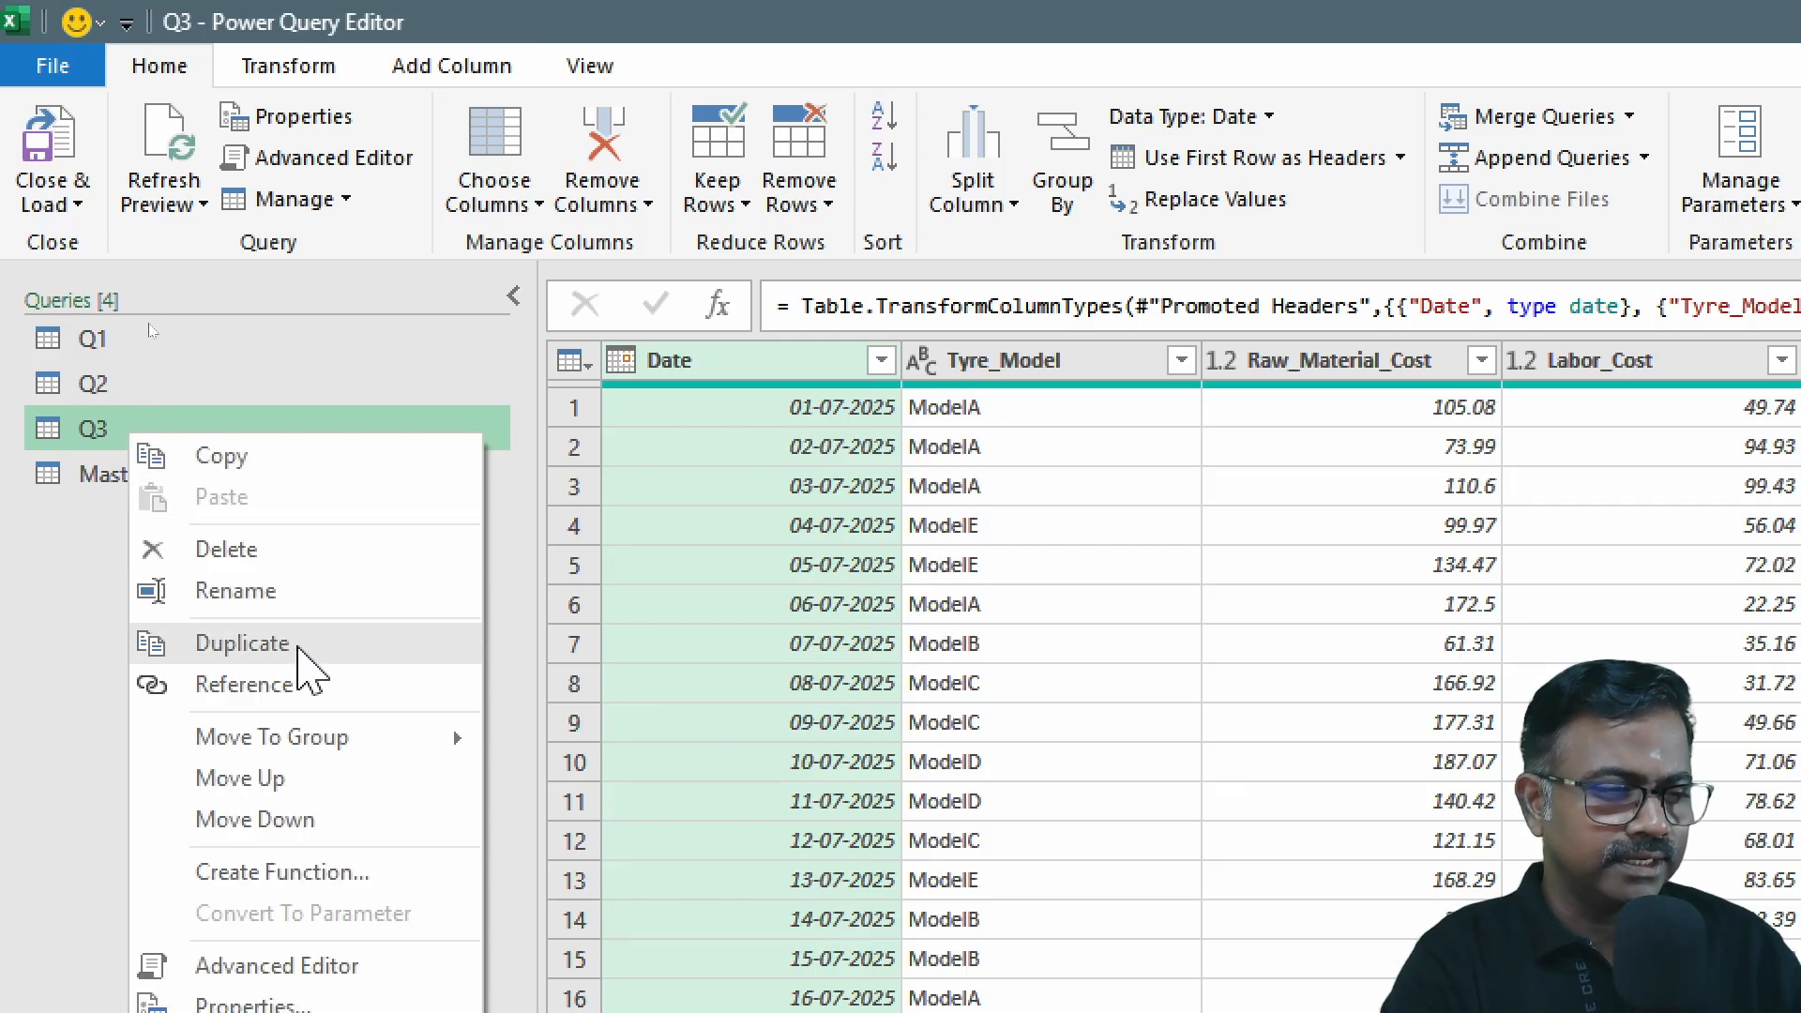
pyautogui.click(298, 647)
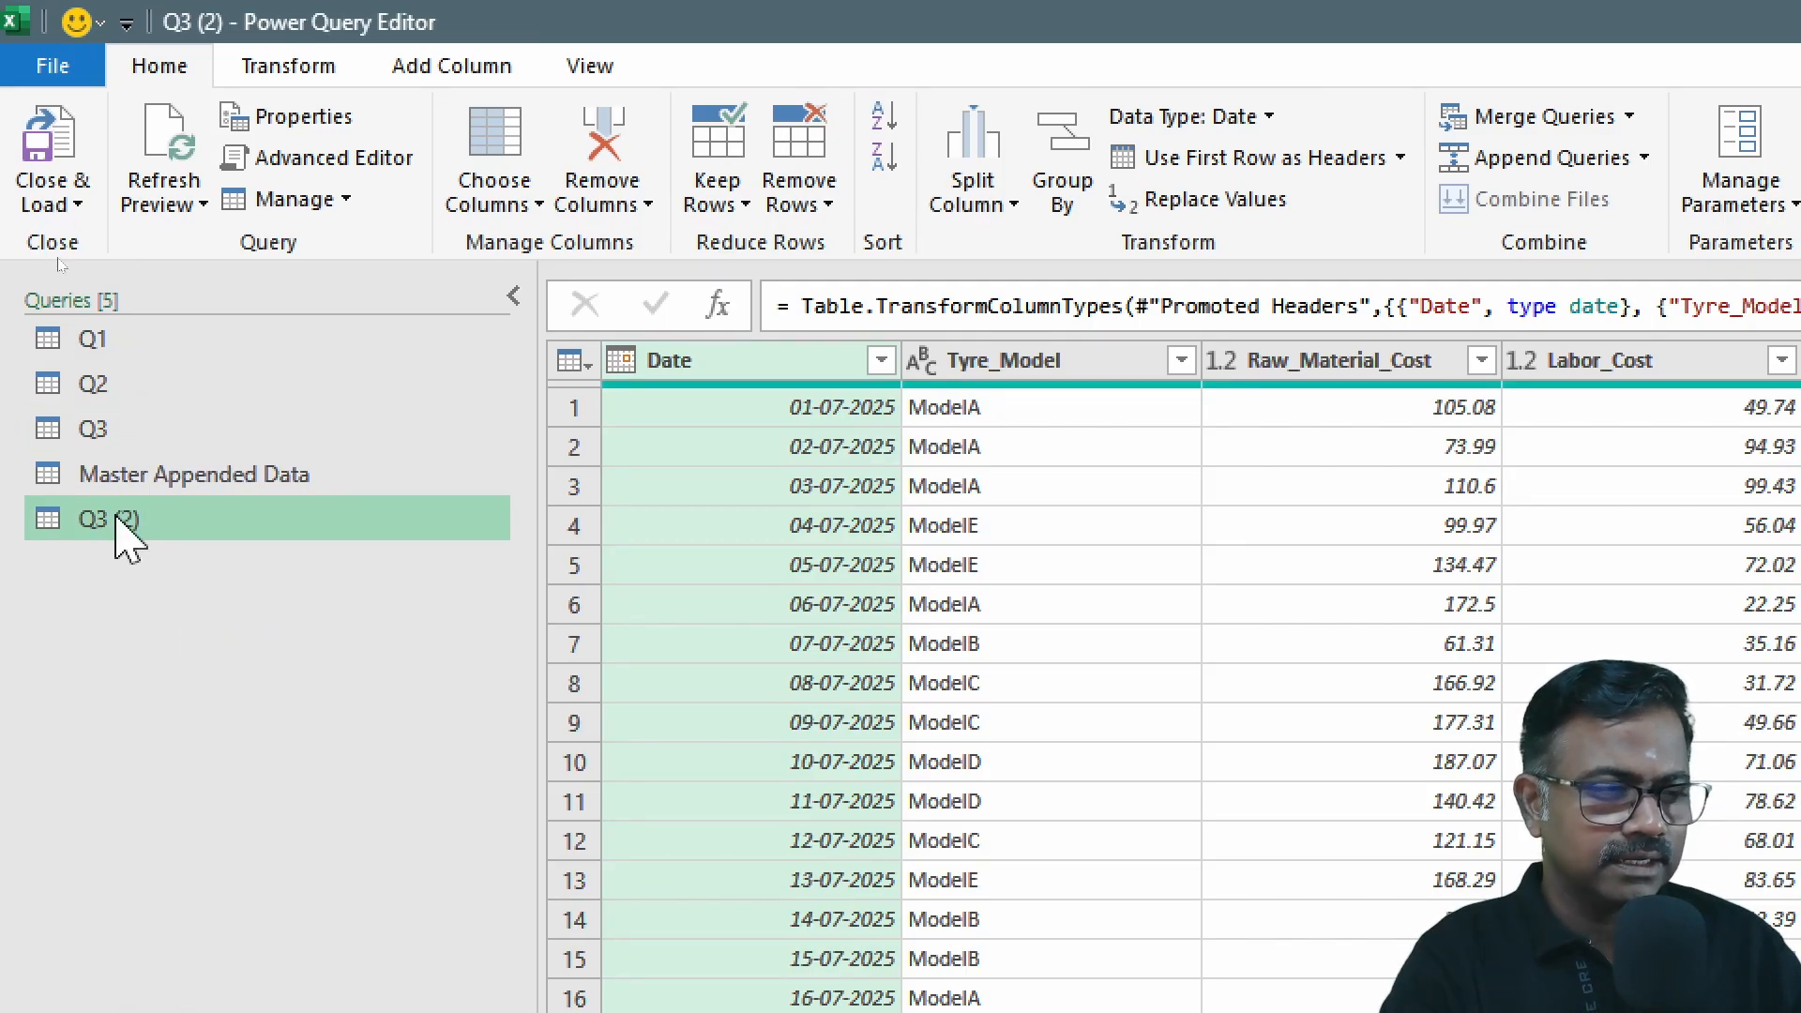
pyautogui.doubleClick(126, 521)
pyautogui.write('Q')
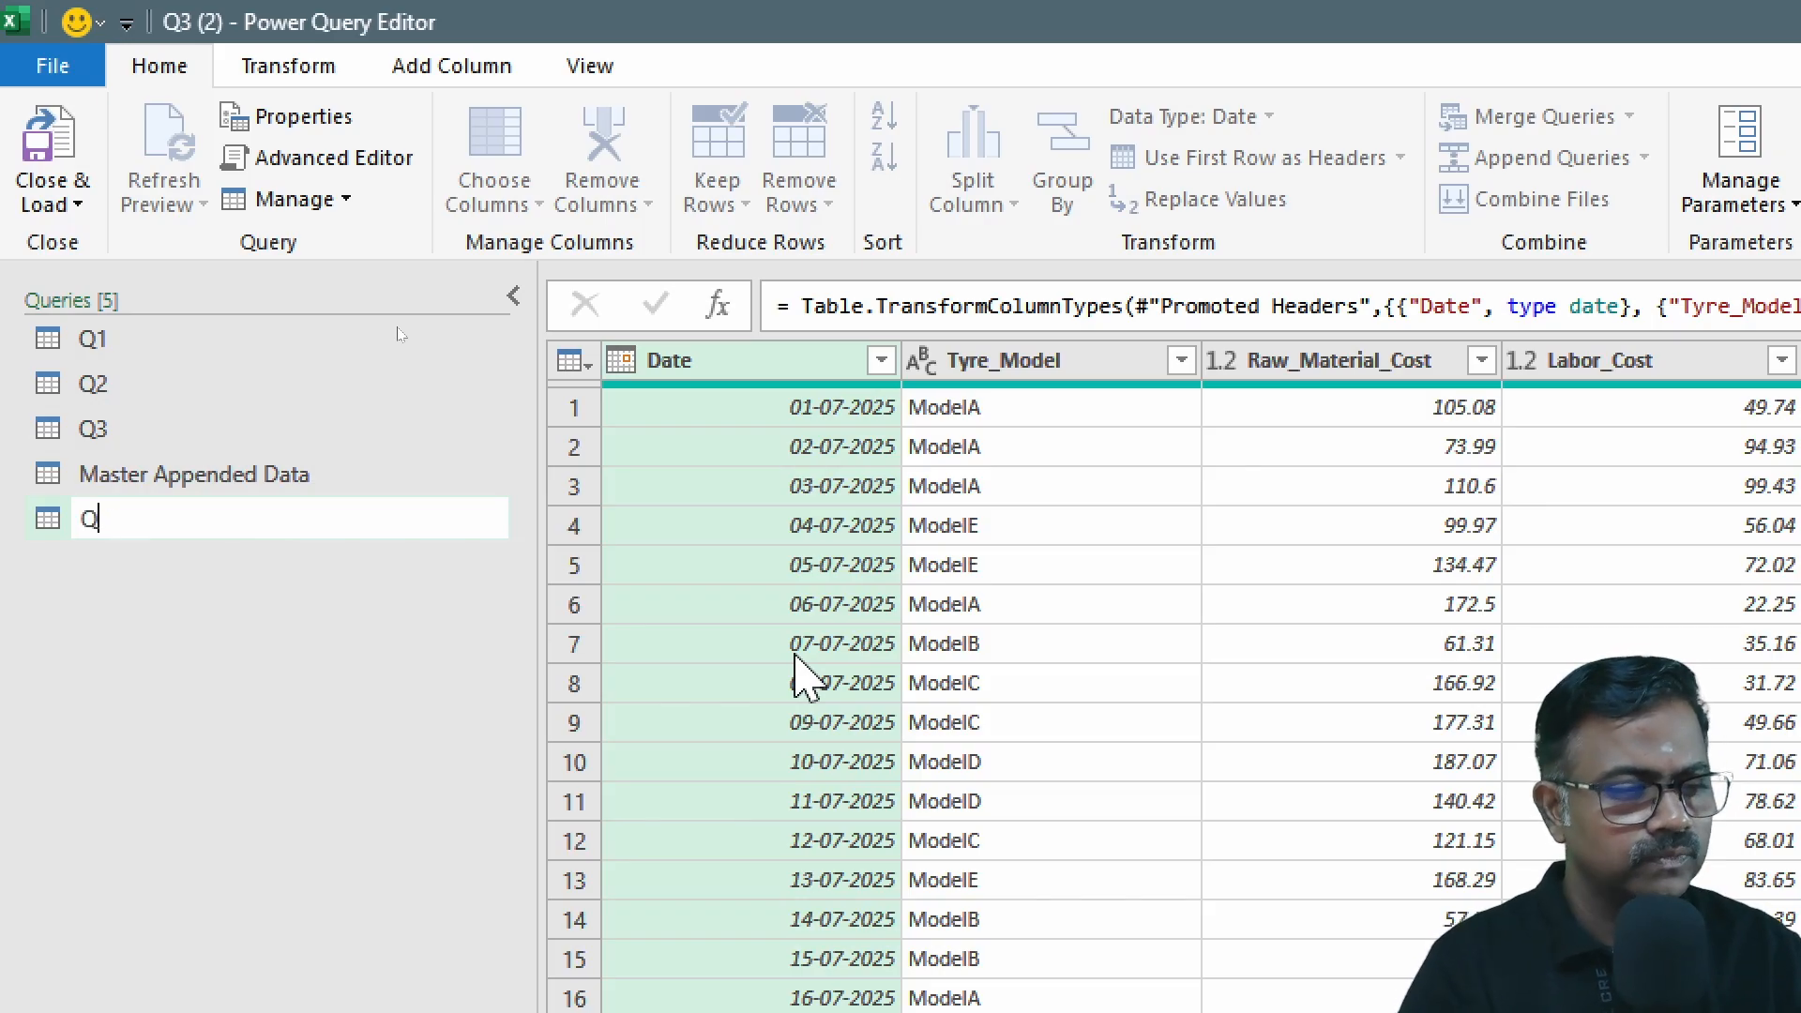
pyautogui.write('4')
pyautogui.press('Return')
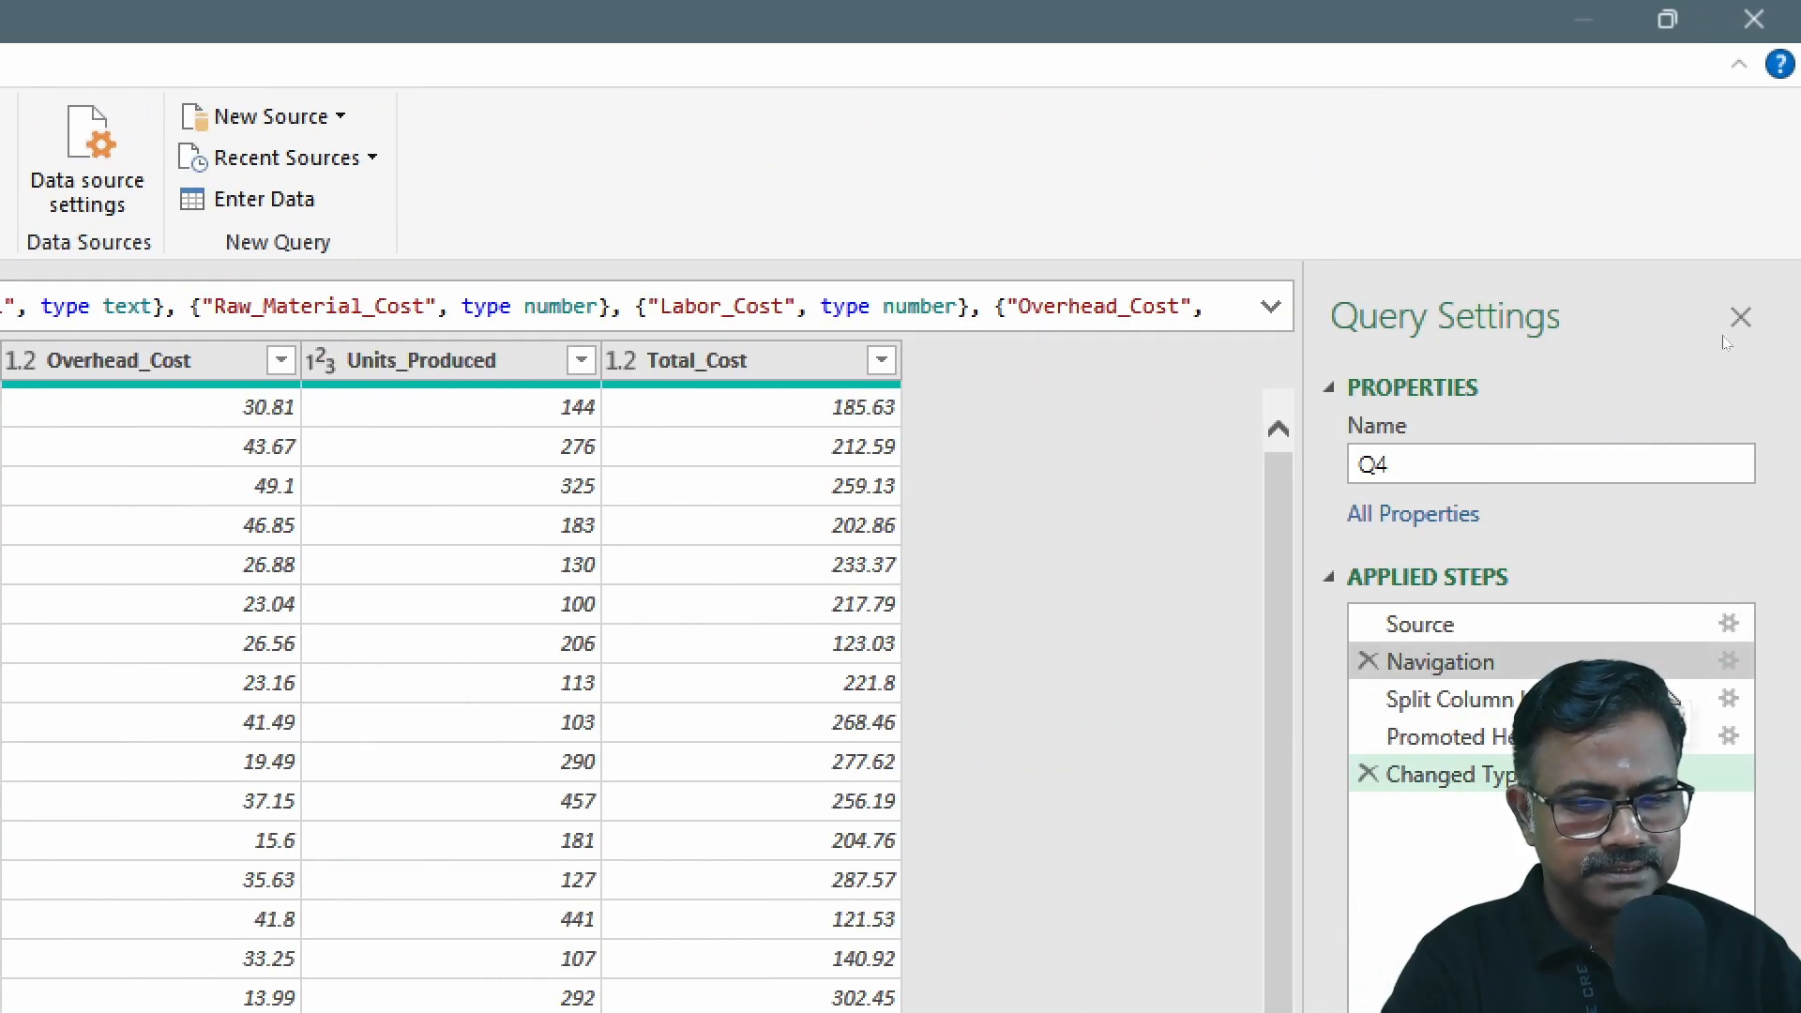
# Step: Point the Q4 query's Navigation step to the Q4 sheet and check the applied steps from the column split to the last Changed Type
pyautogui.click(1555, 664)
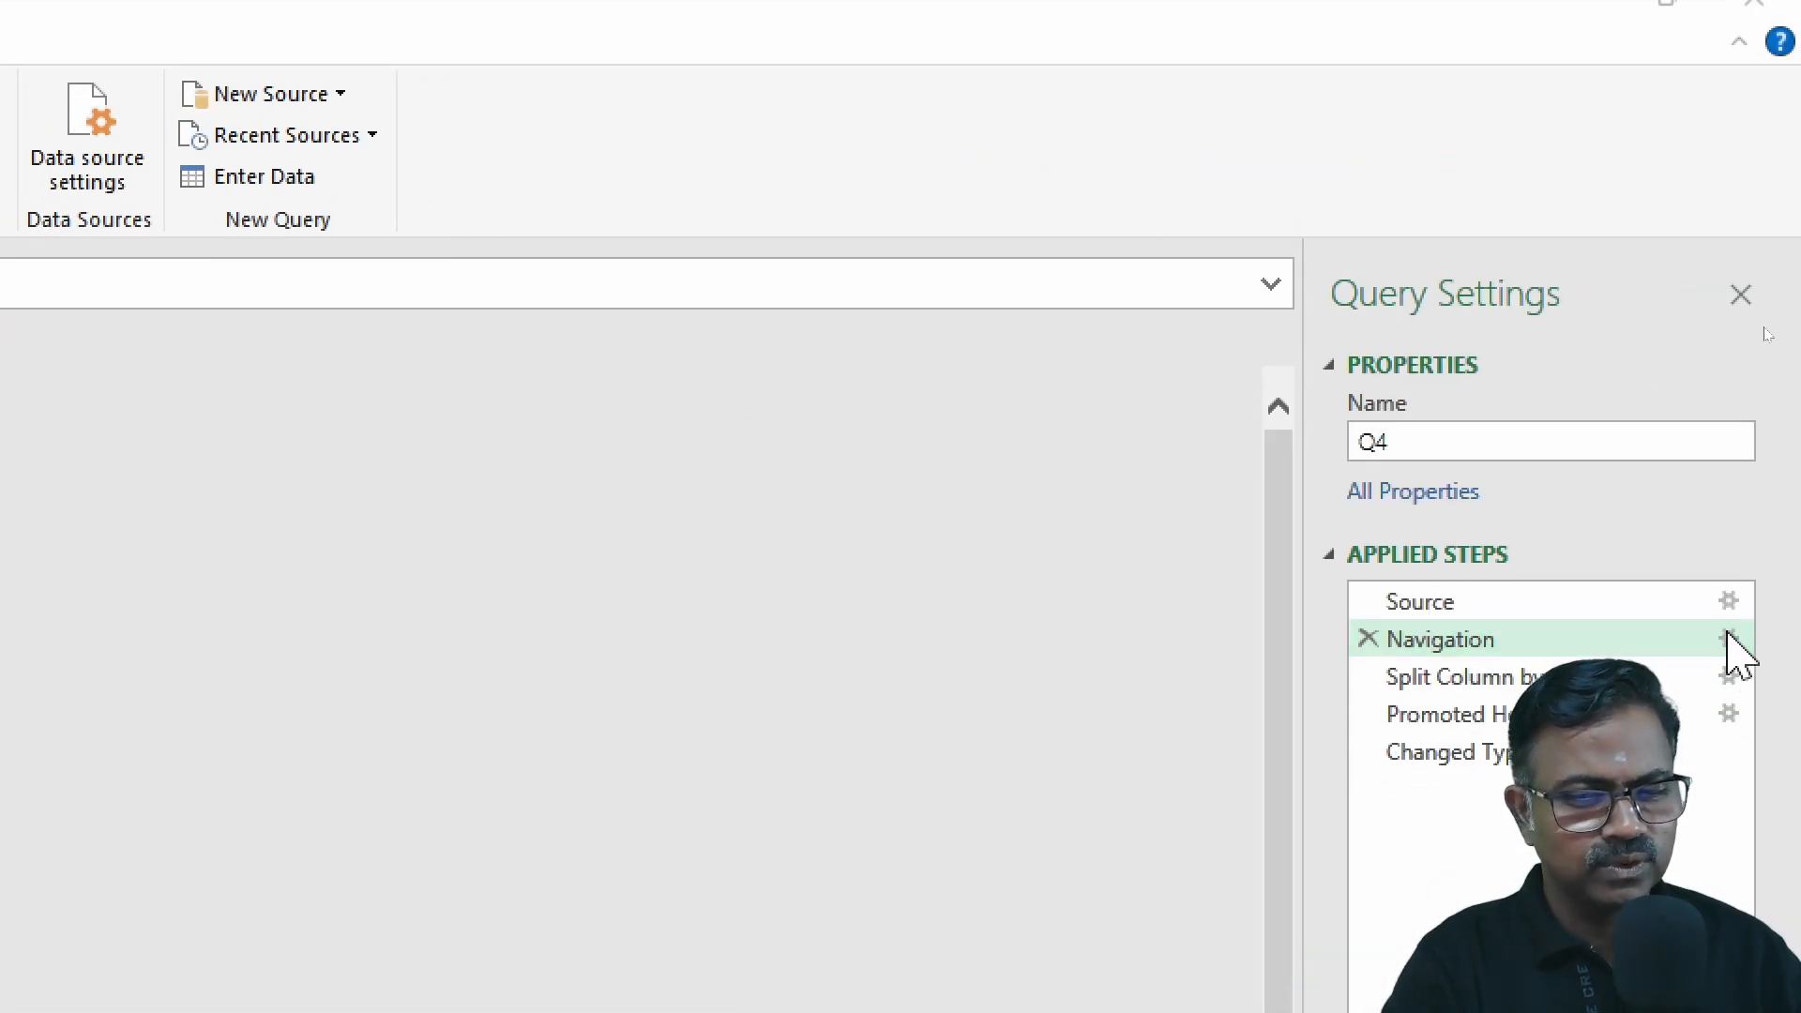
pyautogui.click(1730, 639)
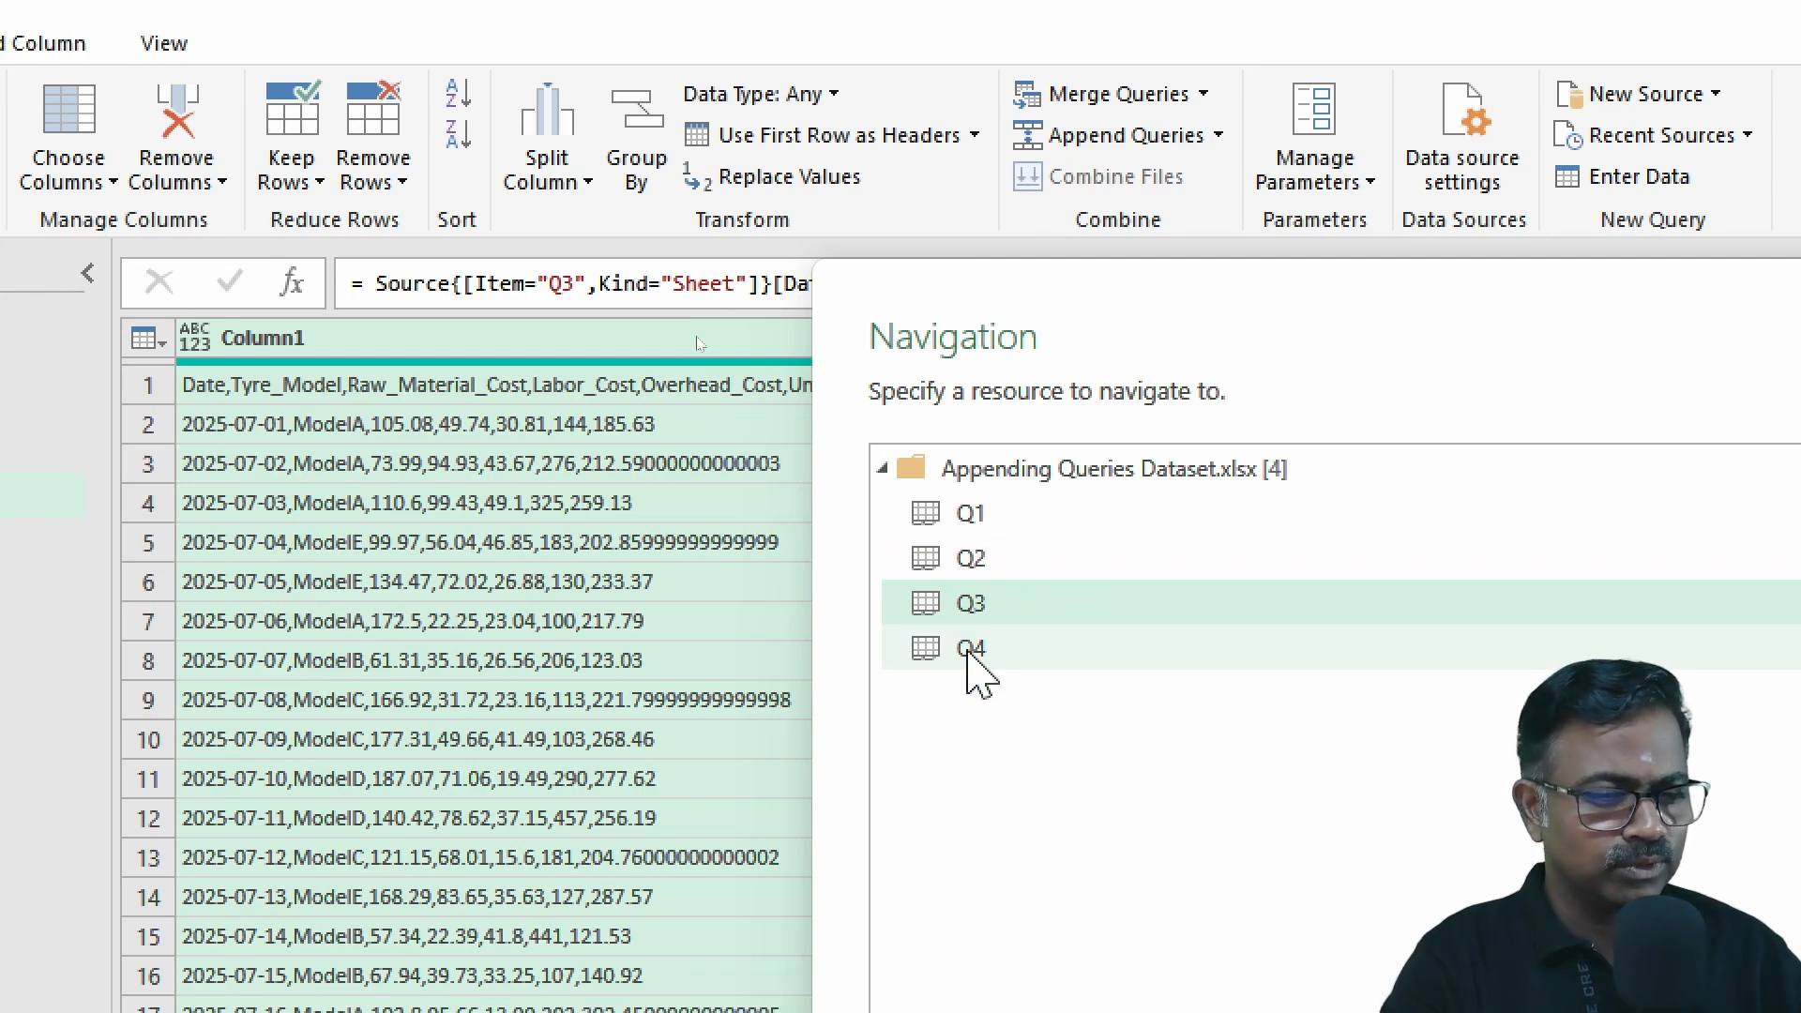
pyautogui.click(967, 654)
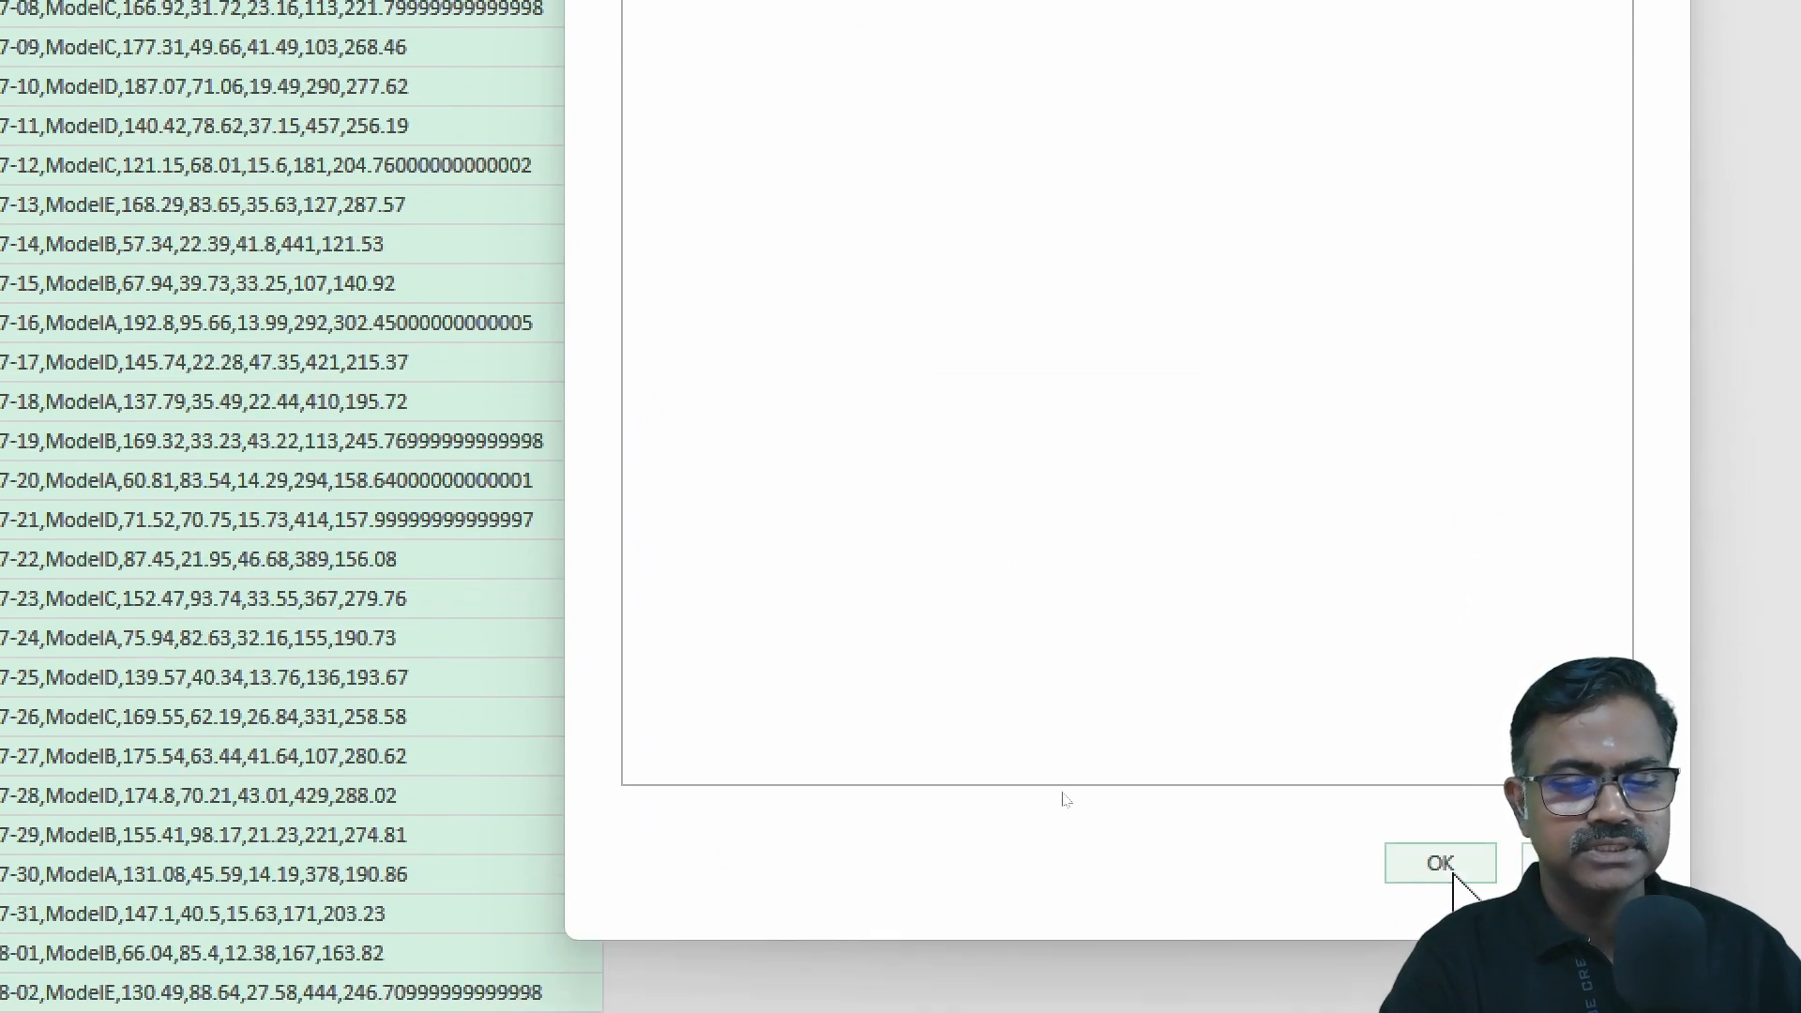
pyautogui.click(1444, 867)
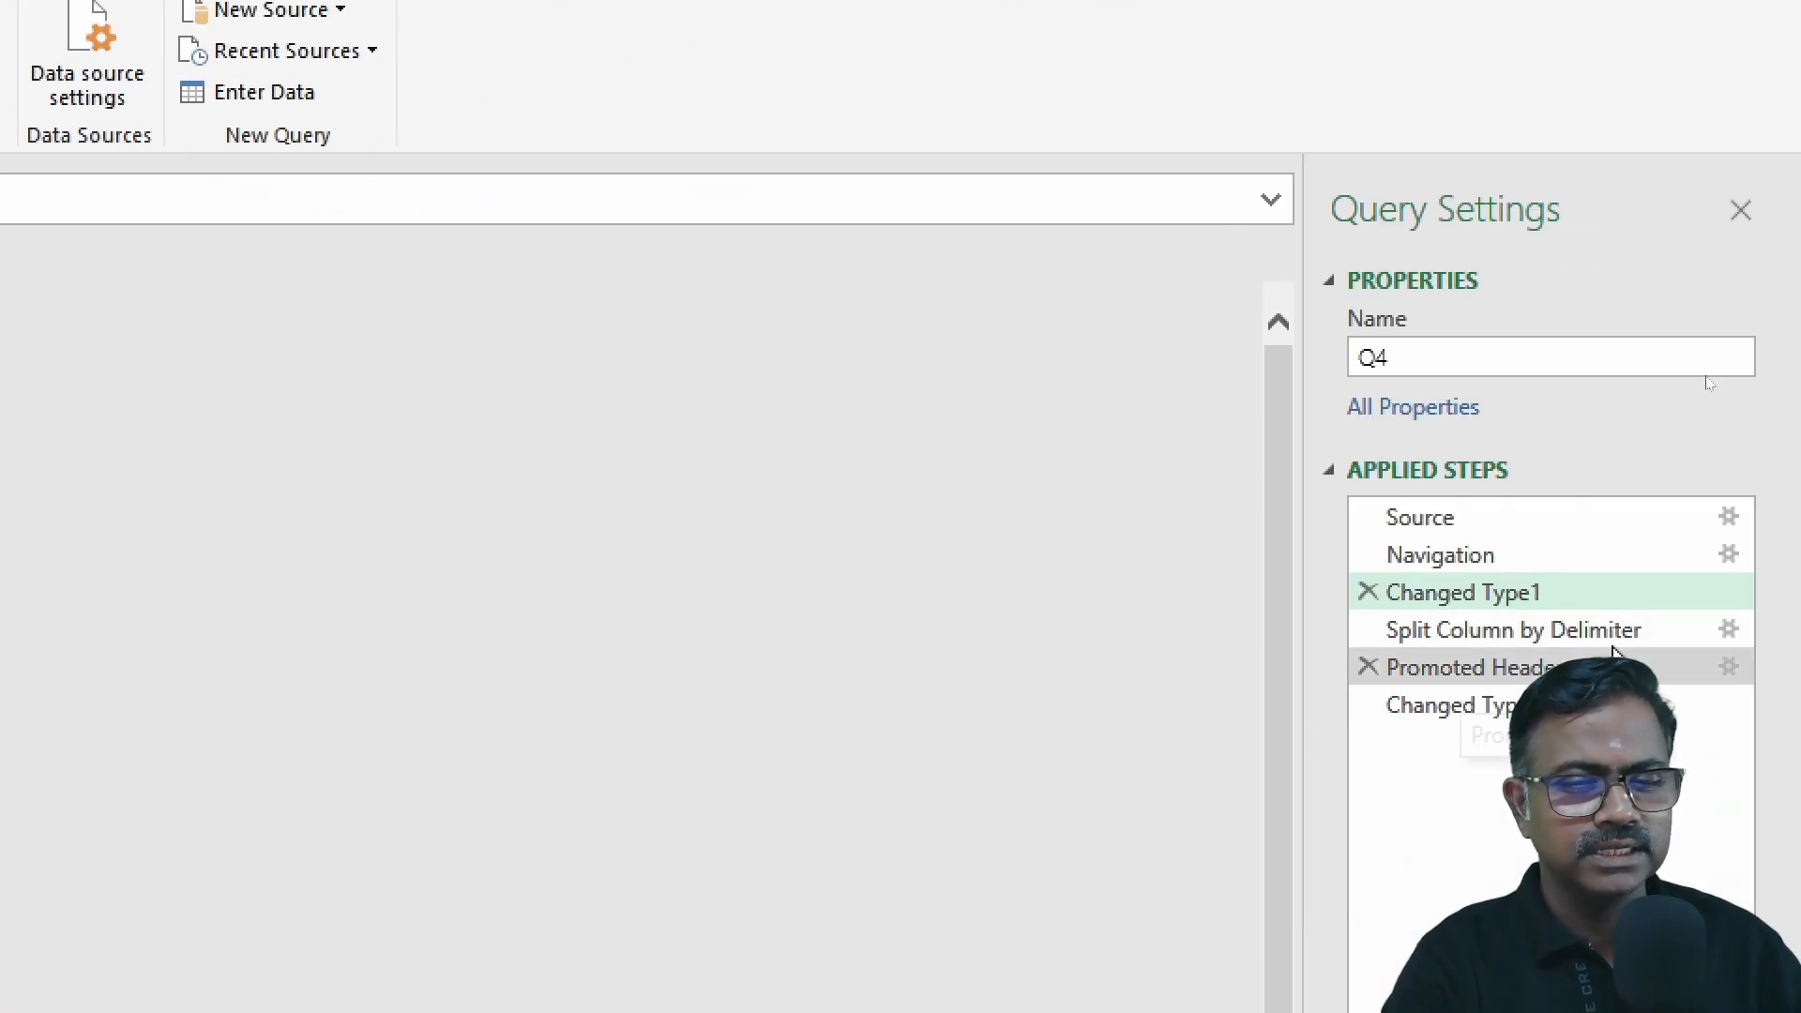
pyautogui.click(1511, 638)
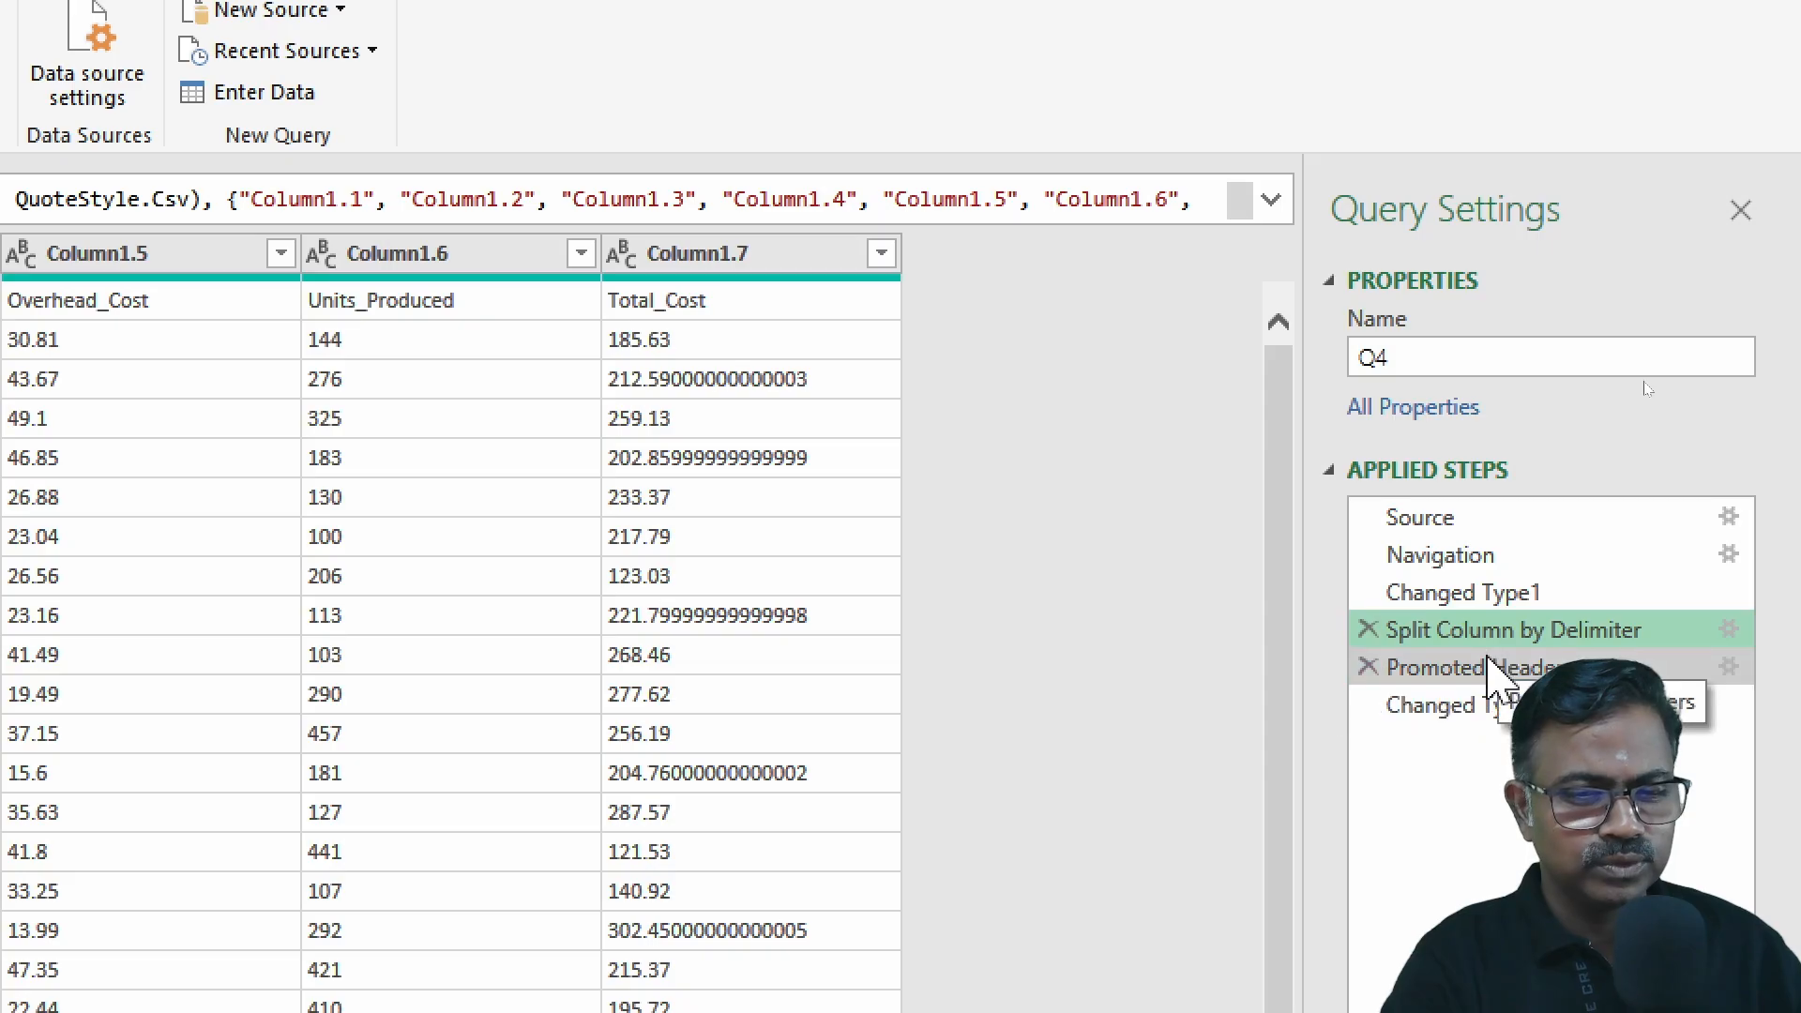
pyautogui.click(1493, 670)
pyautogui.click(1490, 713)
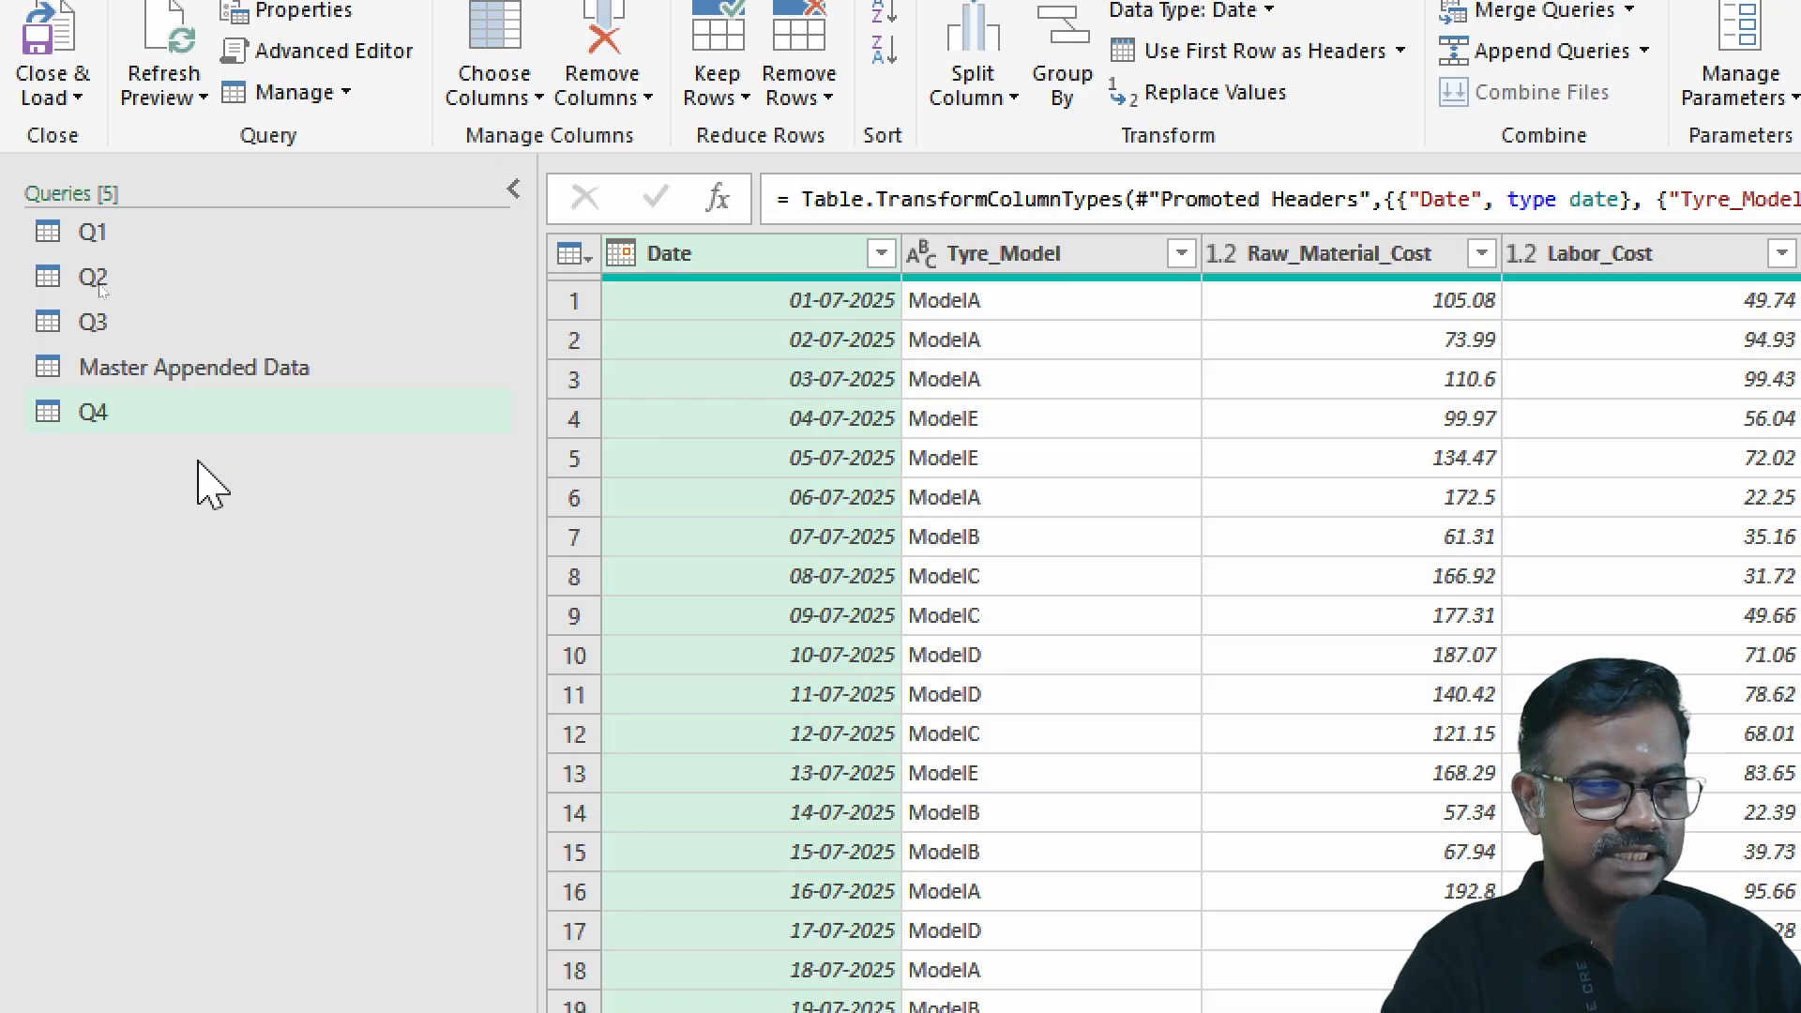
# Step: Add the Q4 table to the tables appended in the Source step of the Master Appended Data query
pyautogui.click(222, 378)
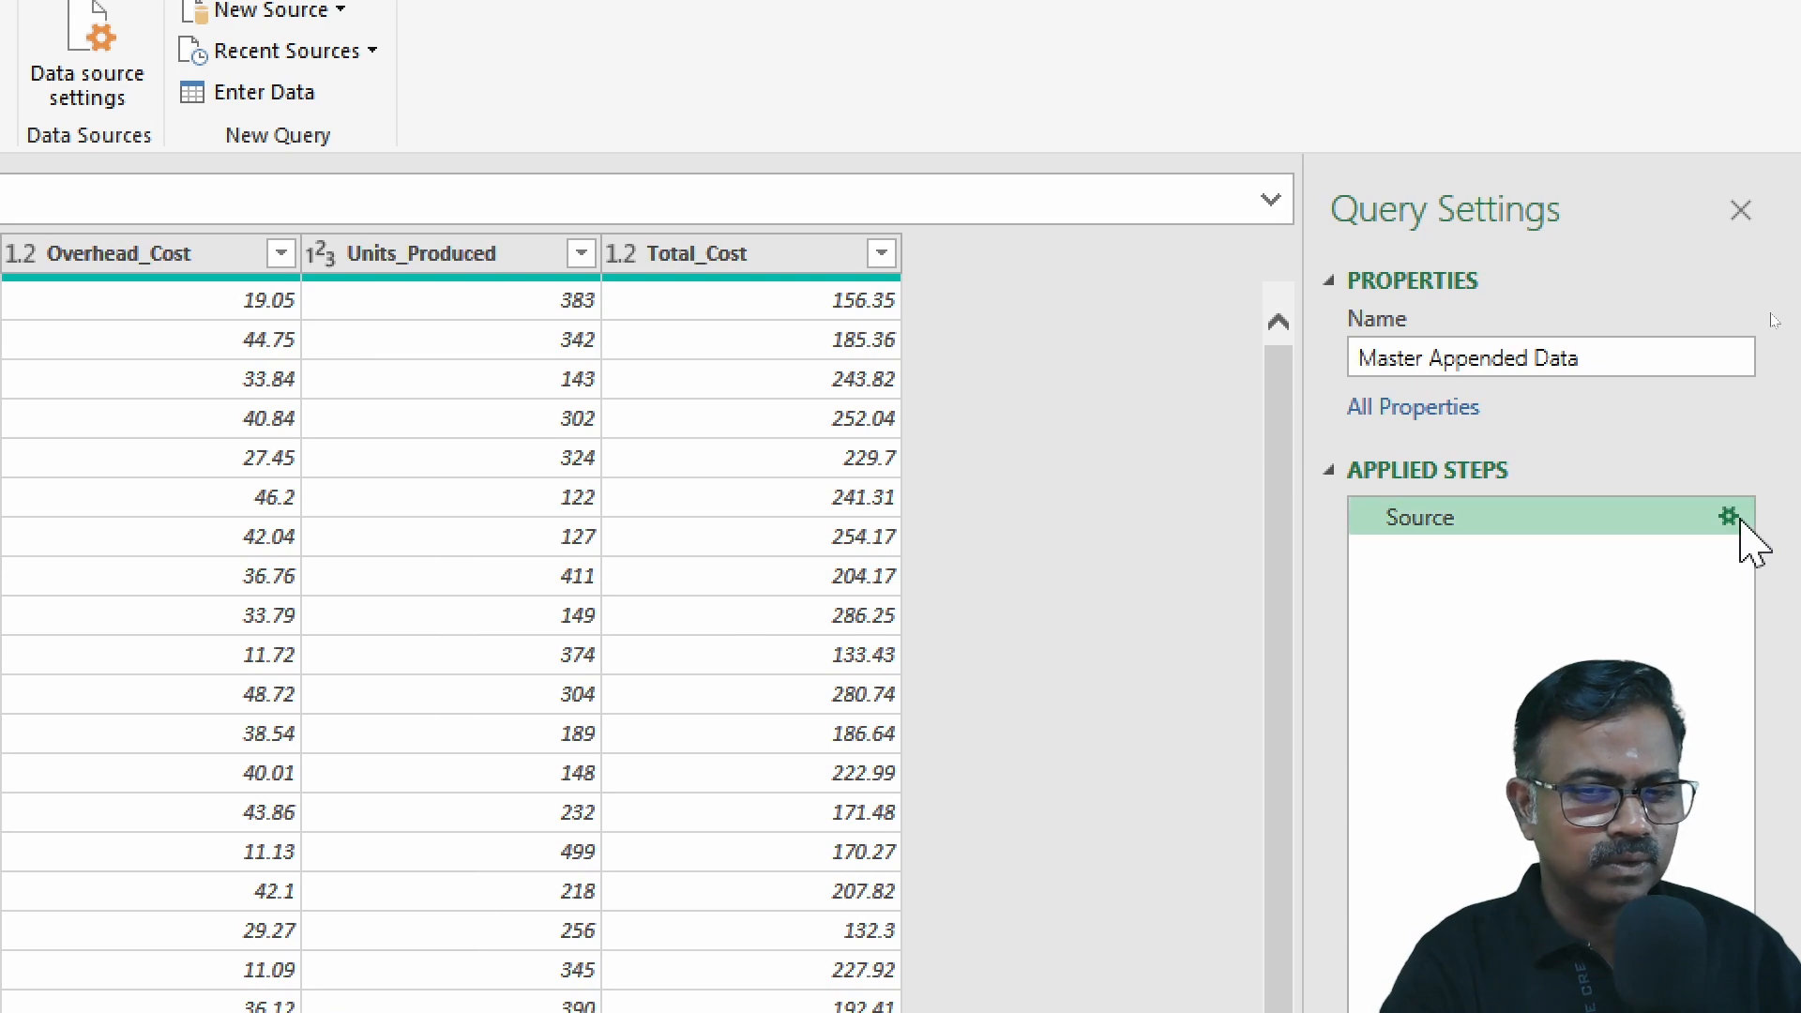
pyautogui.click(1728, 517)
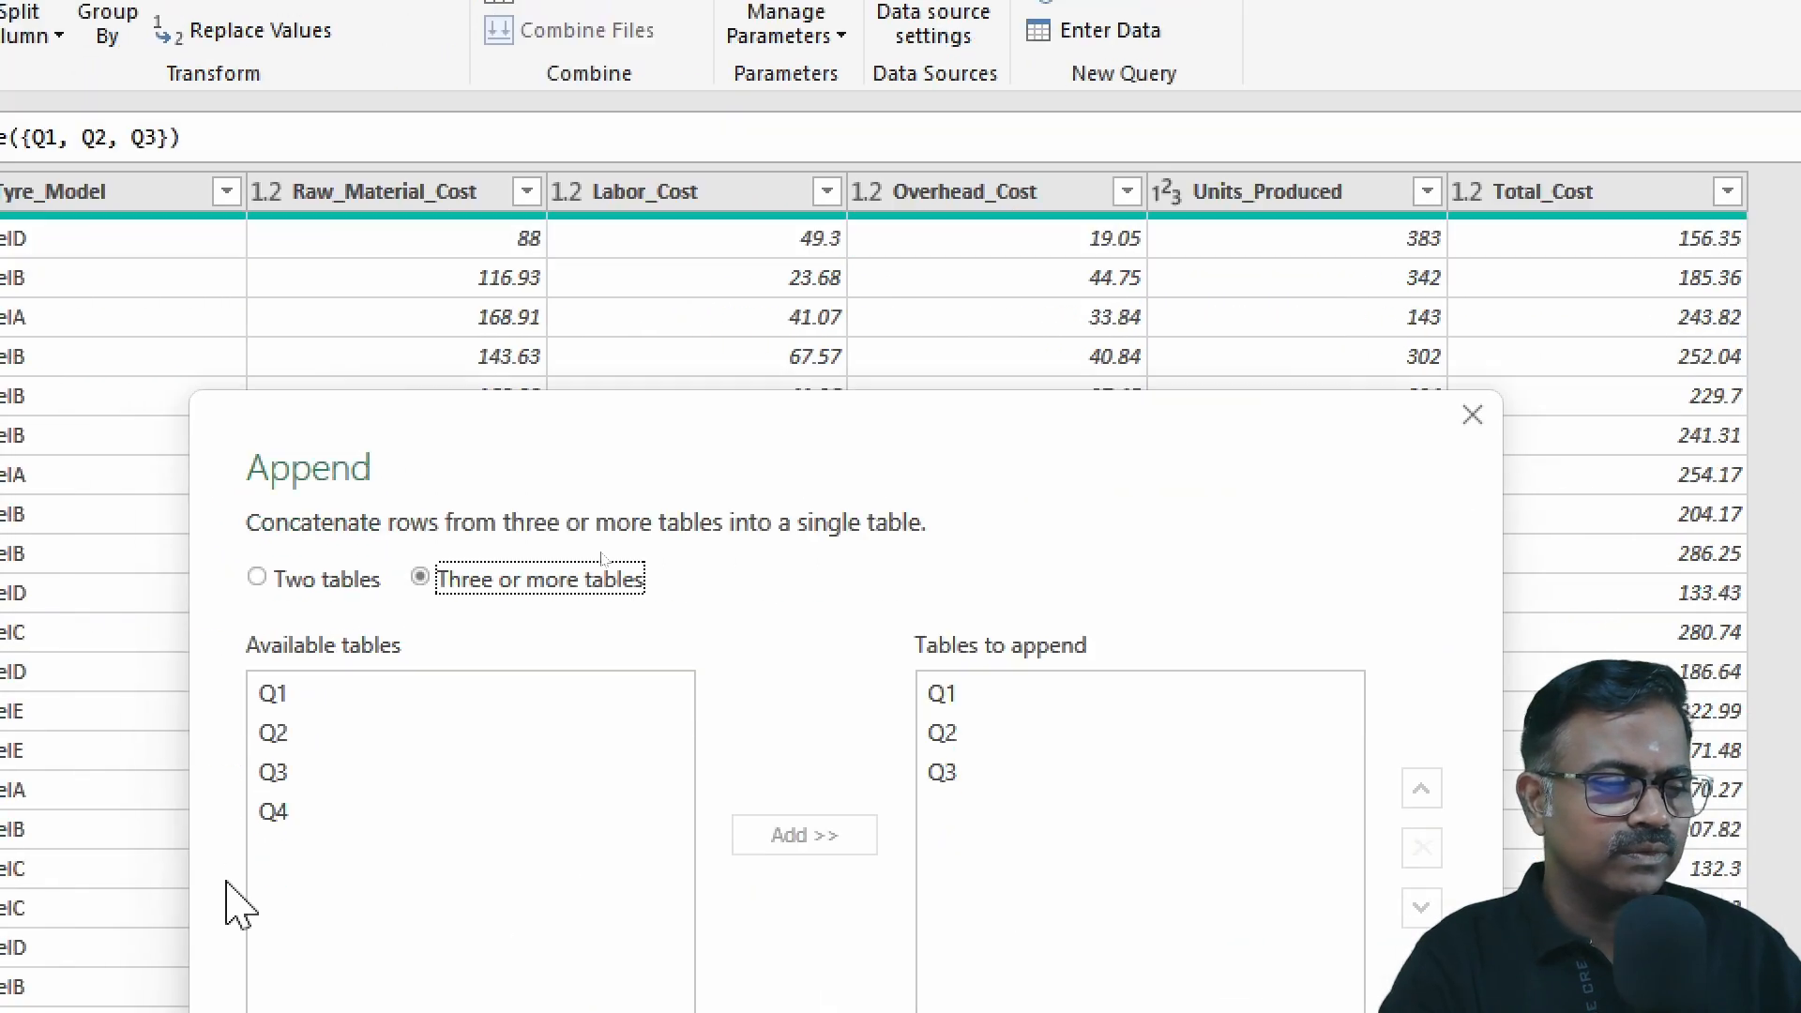
pyautogui.click(295, 813)
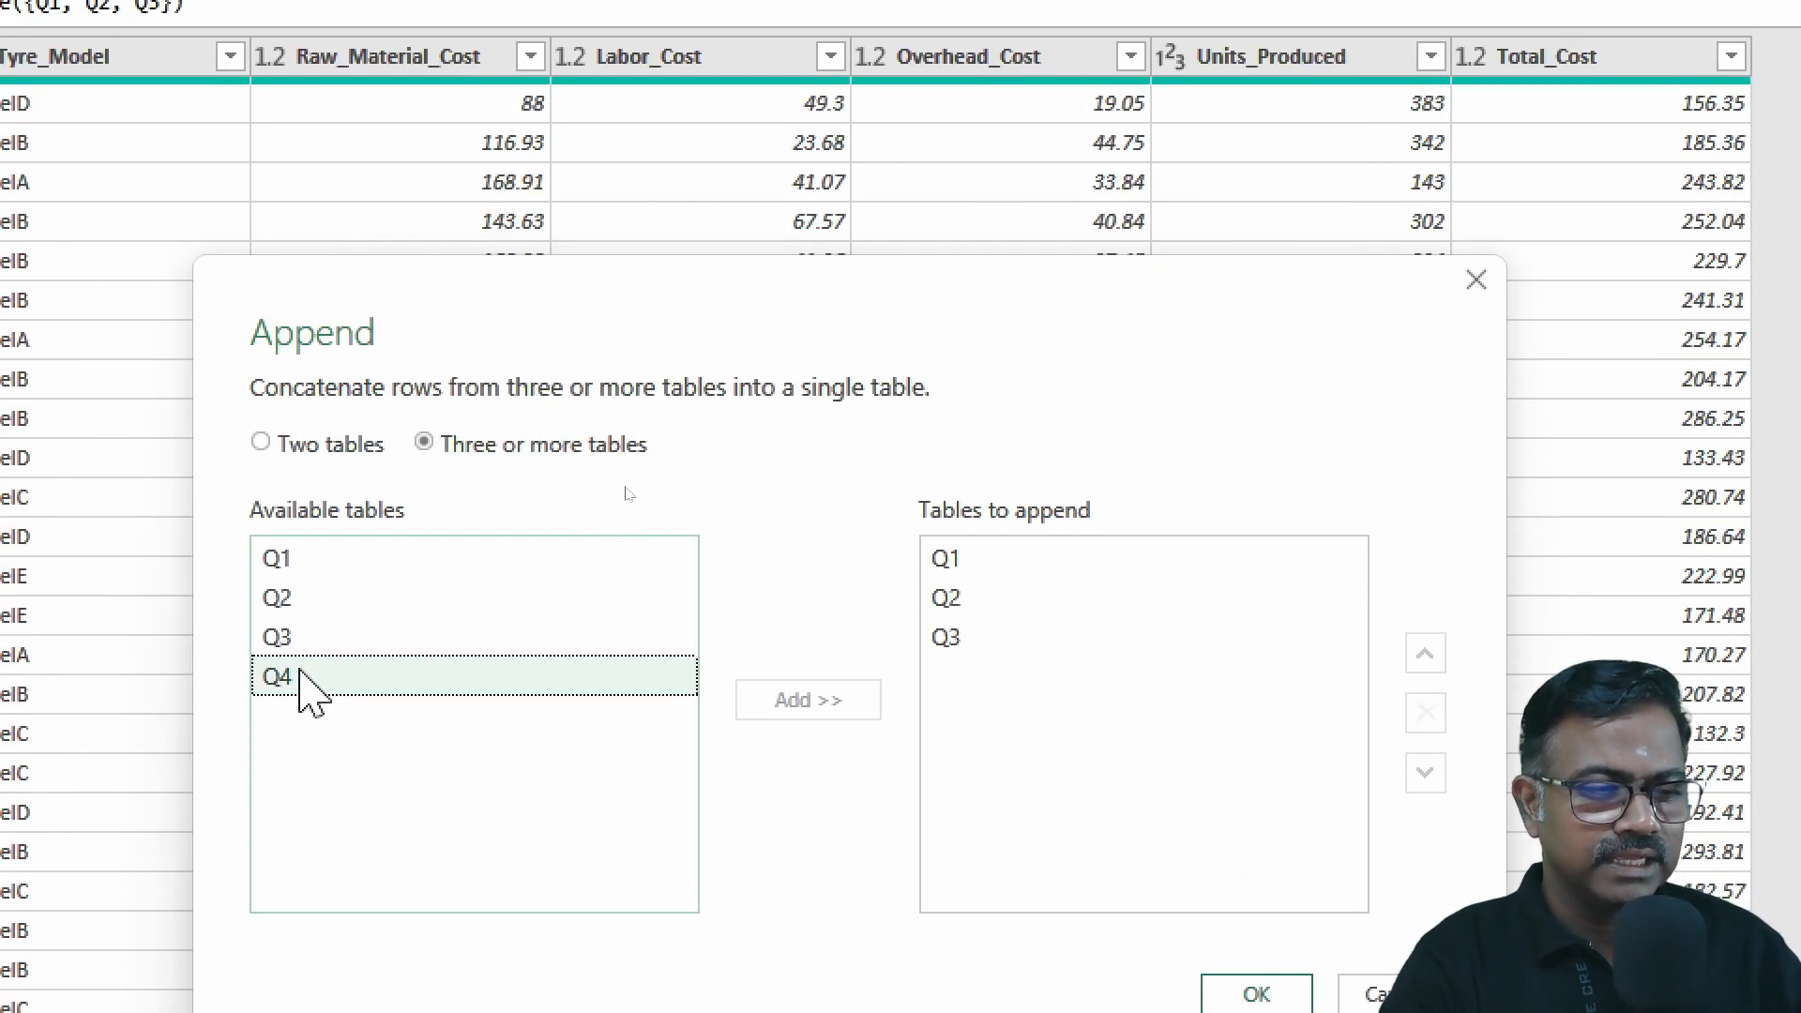
pyautogui.click(306, 675)
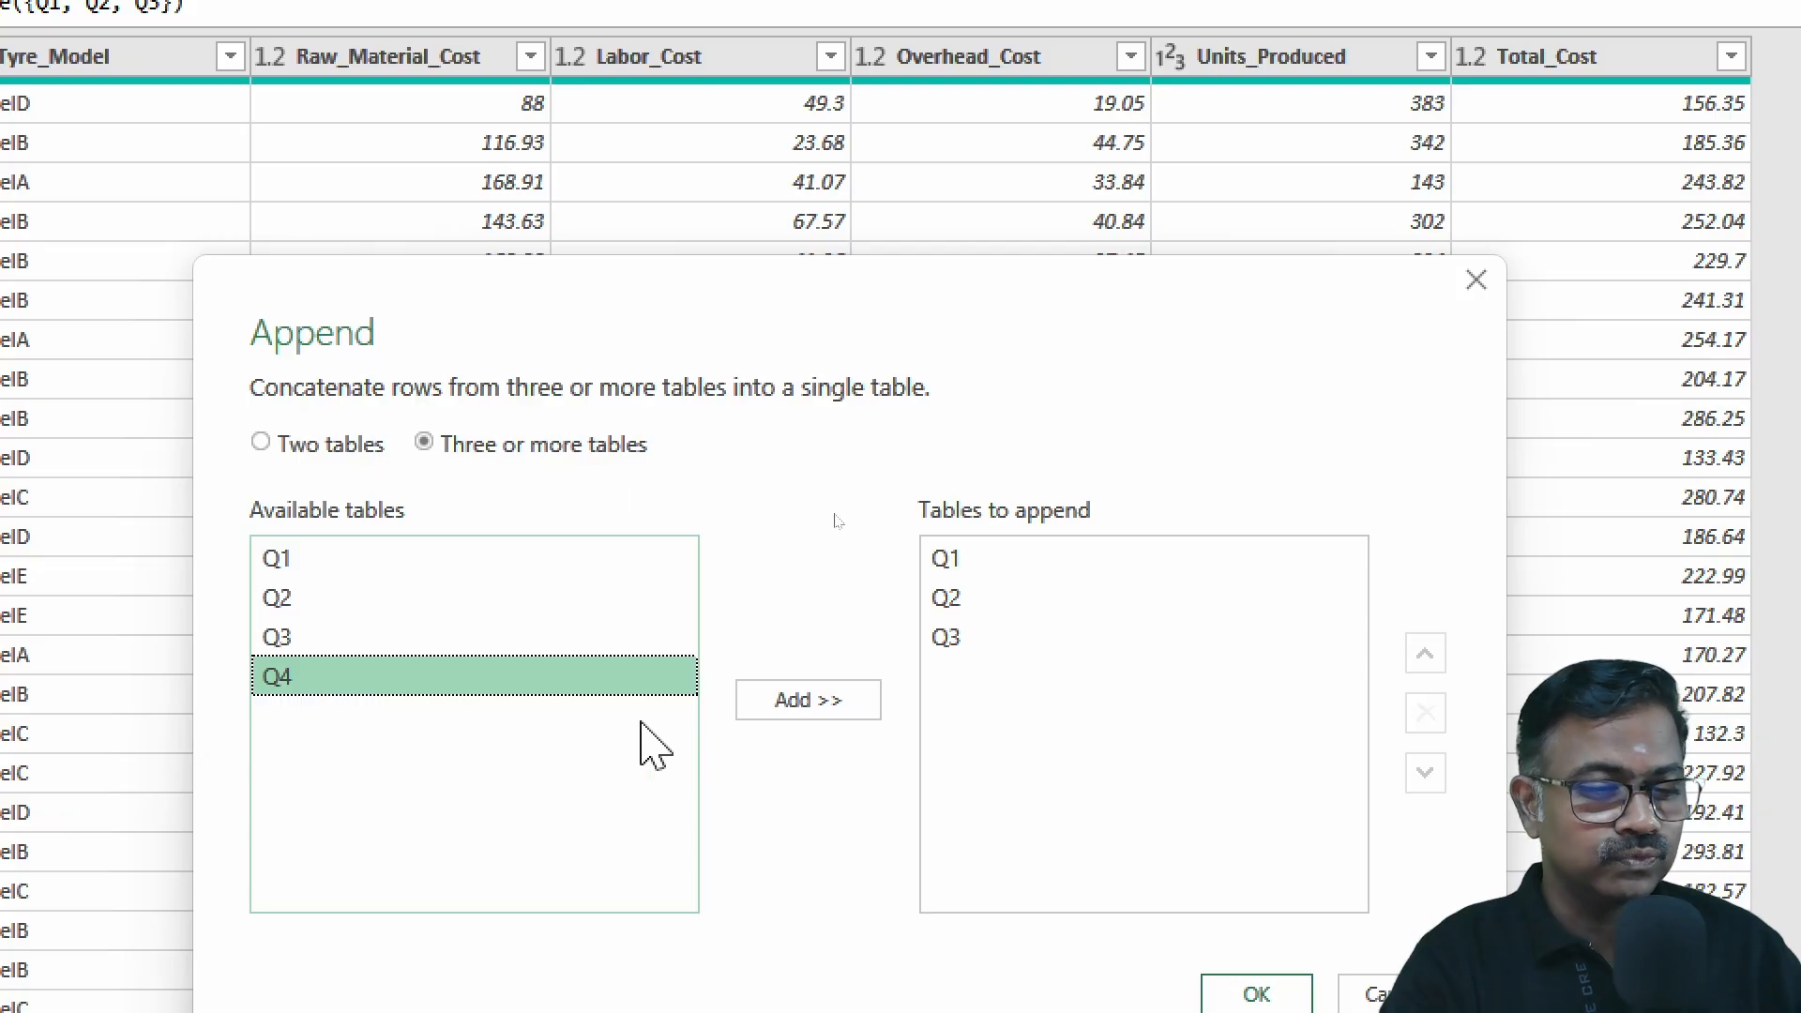
pyautogui.click(786, 715)
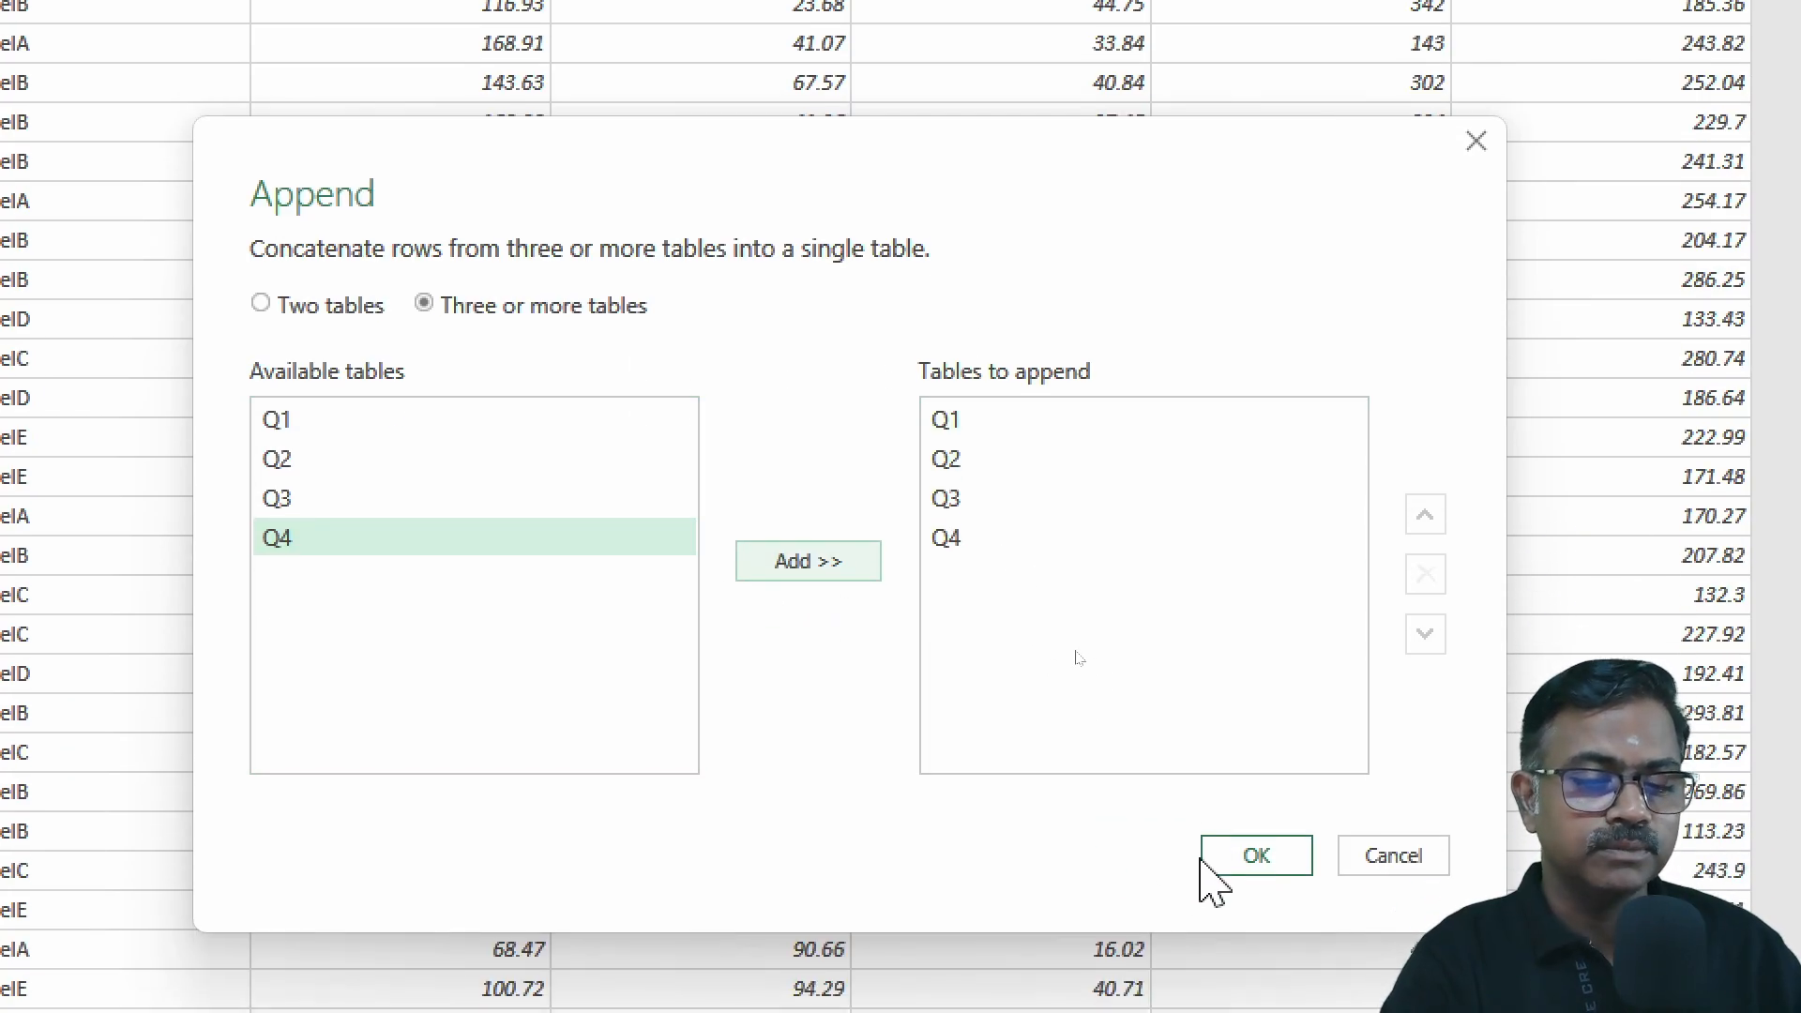
pyautogui.click(1224, 862)
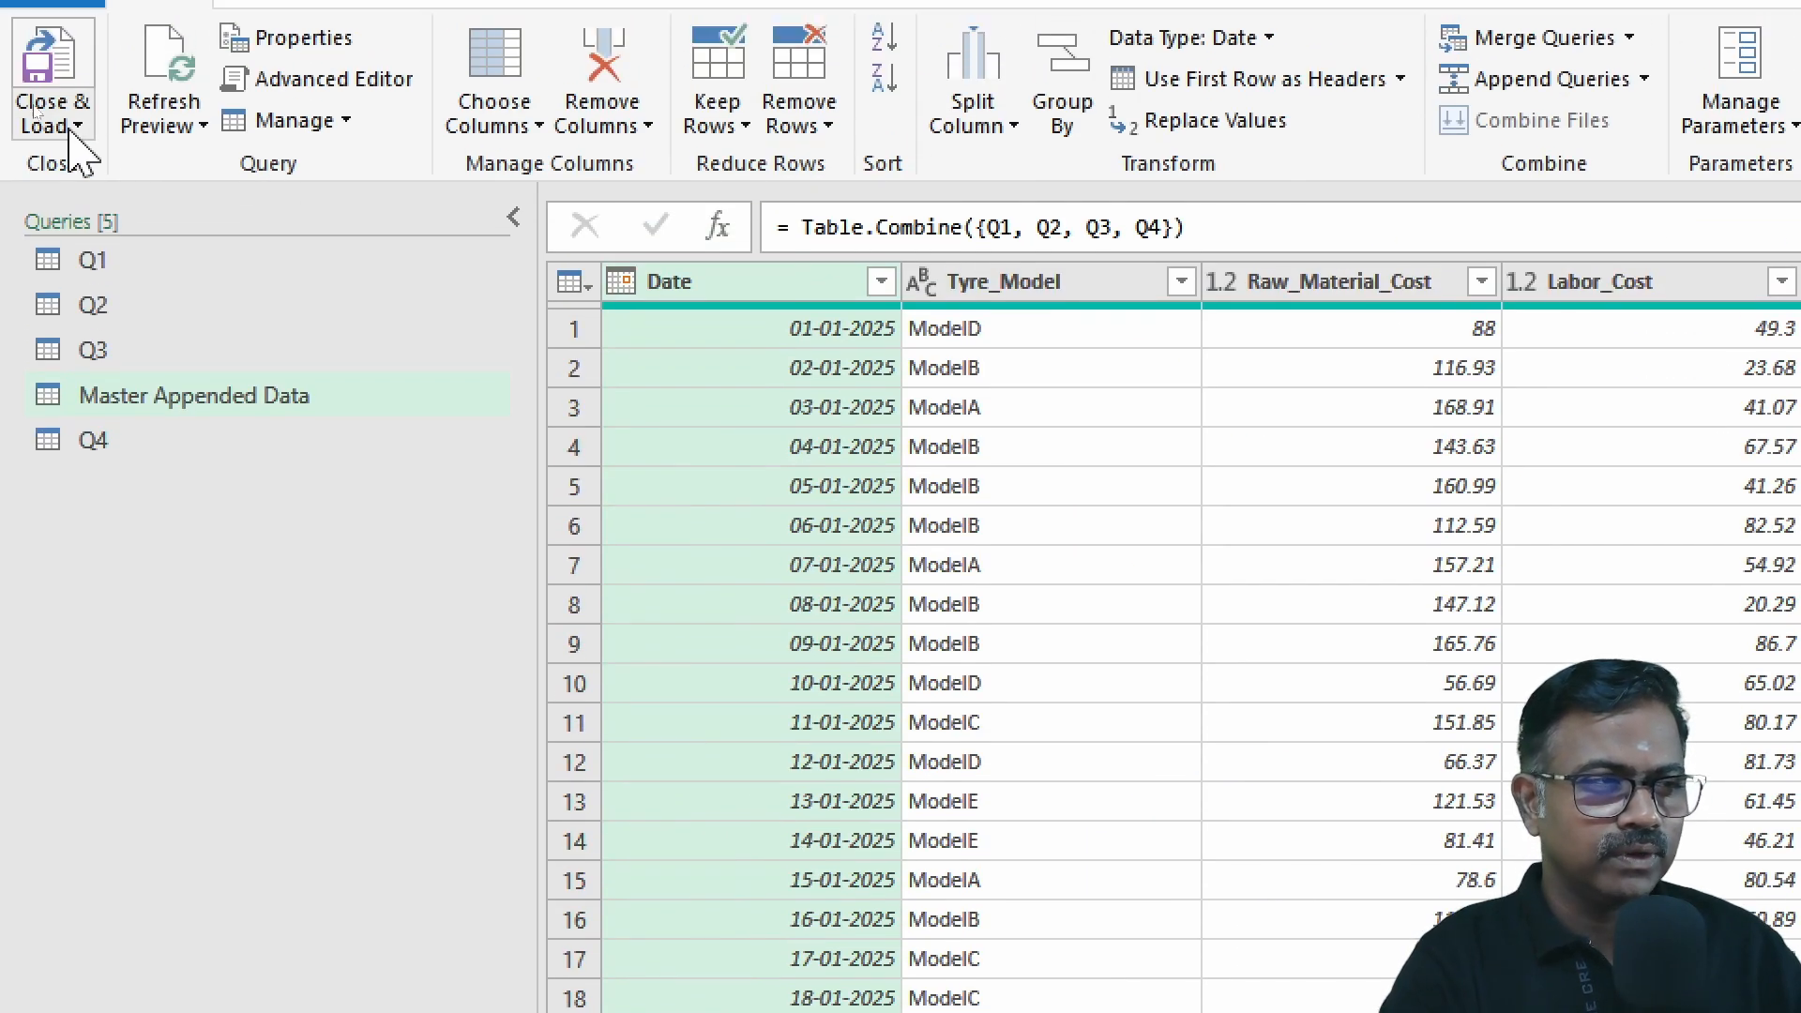
# Step: Close the query editor, load the new Q4 query with Only Create Connection, and preview the Master Appended Data query
pyautogui.click(69, 133)
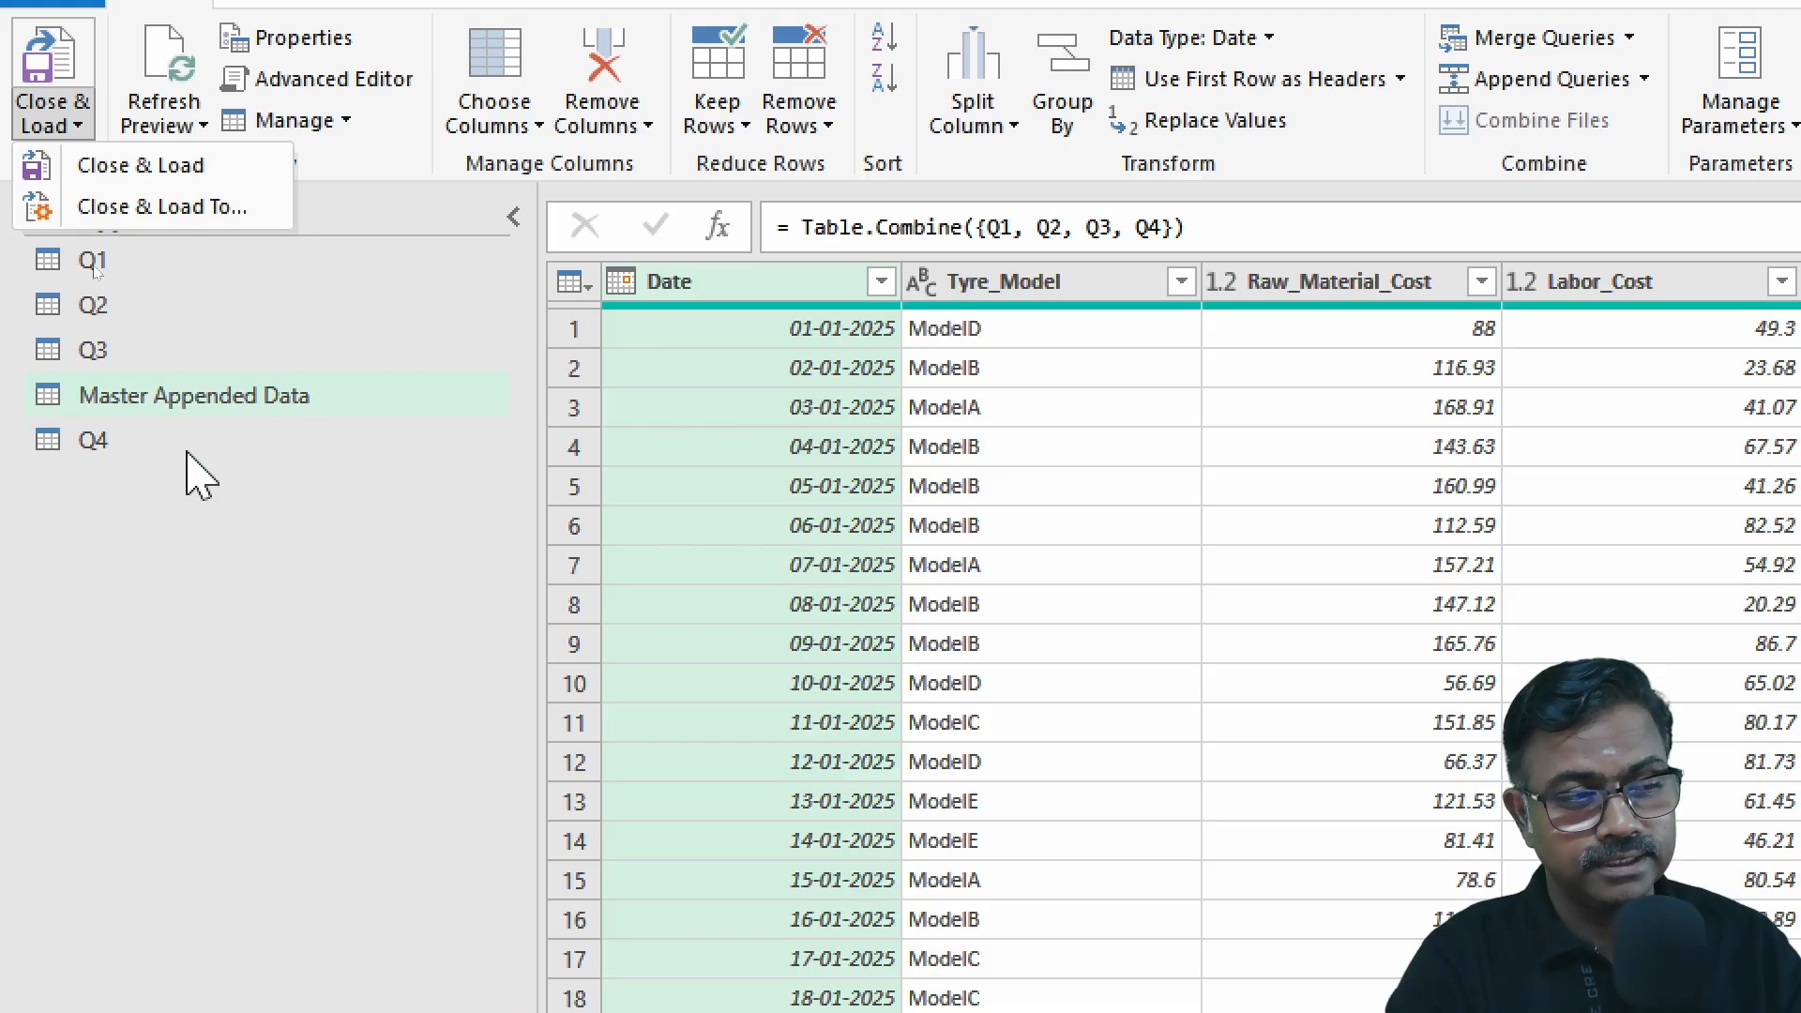
pyautogui.click(156, 208)
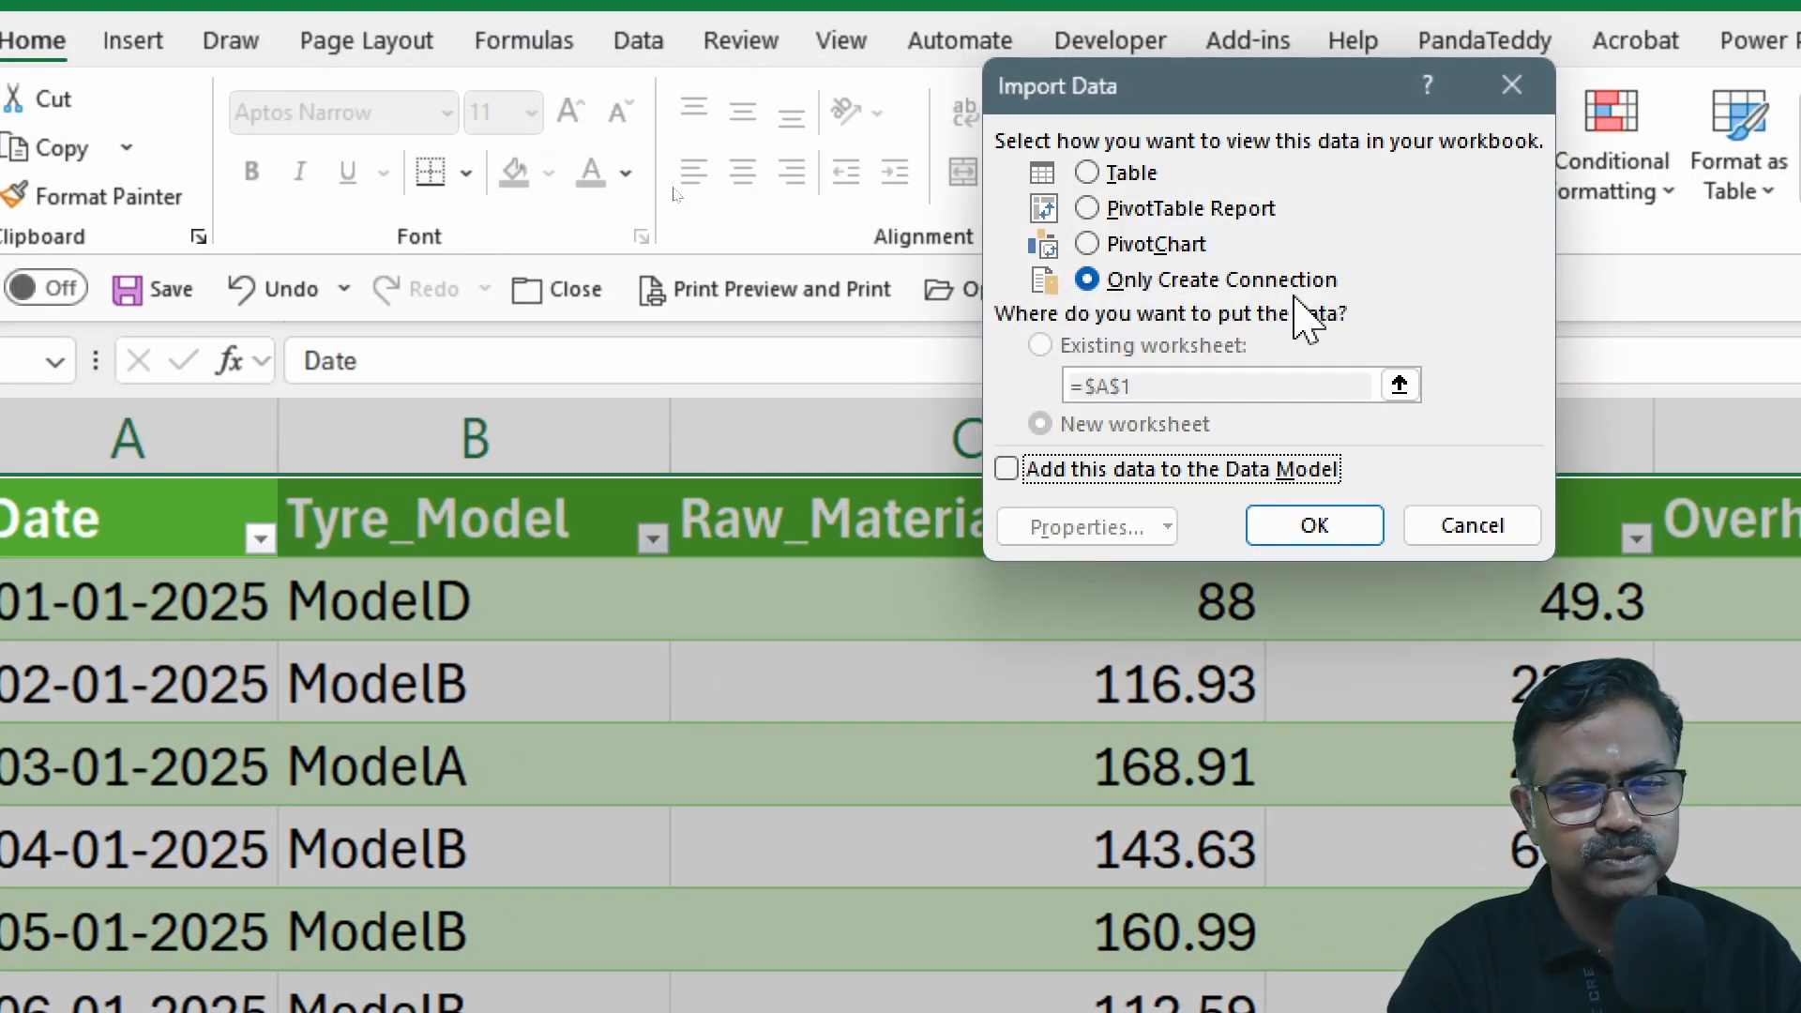
pyautogui.click(1314, 527)
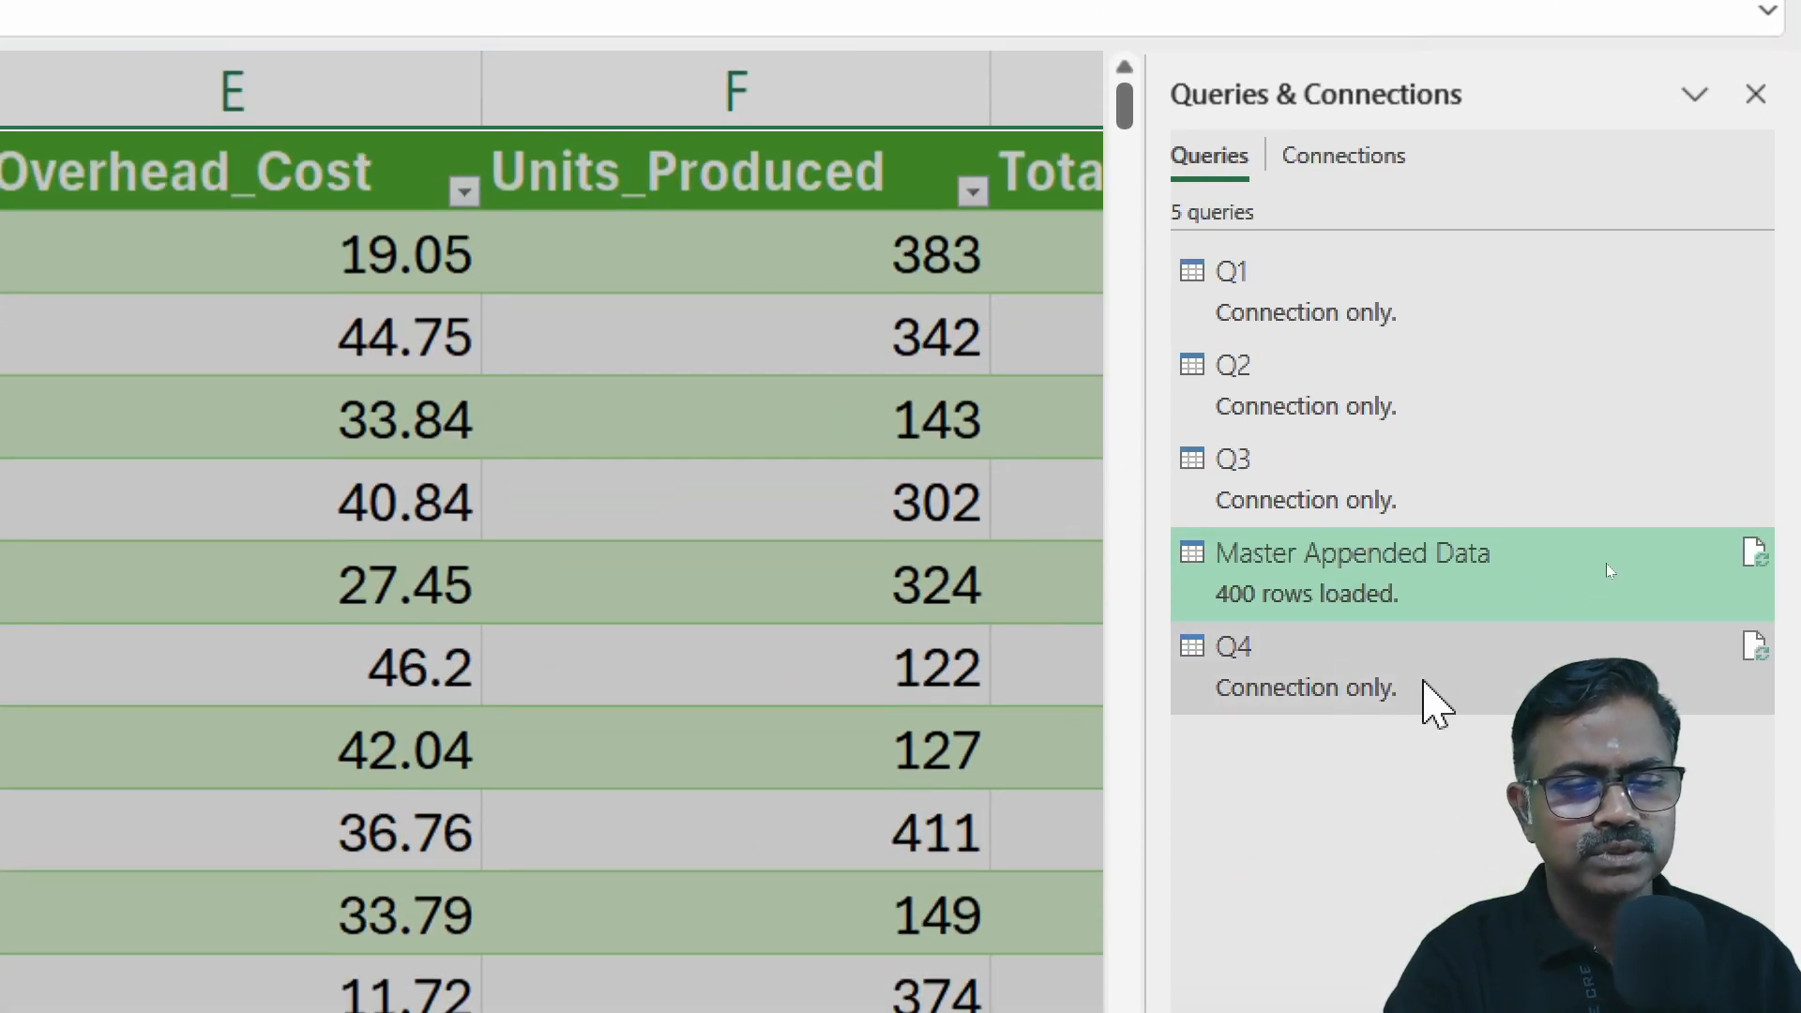
pyautogui.moveTo(1279, 595)
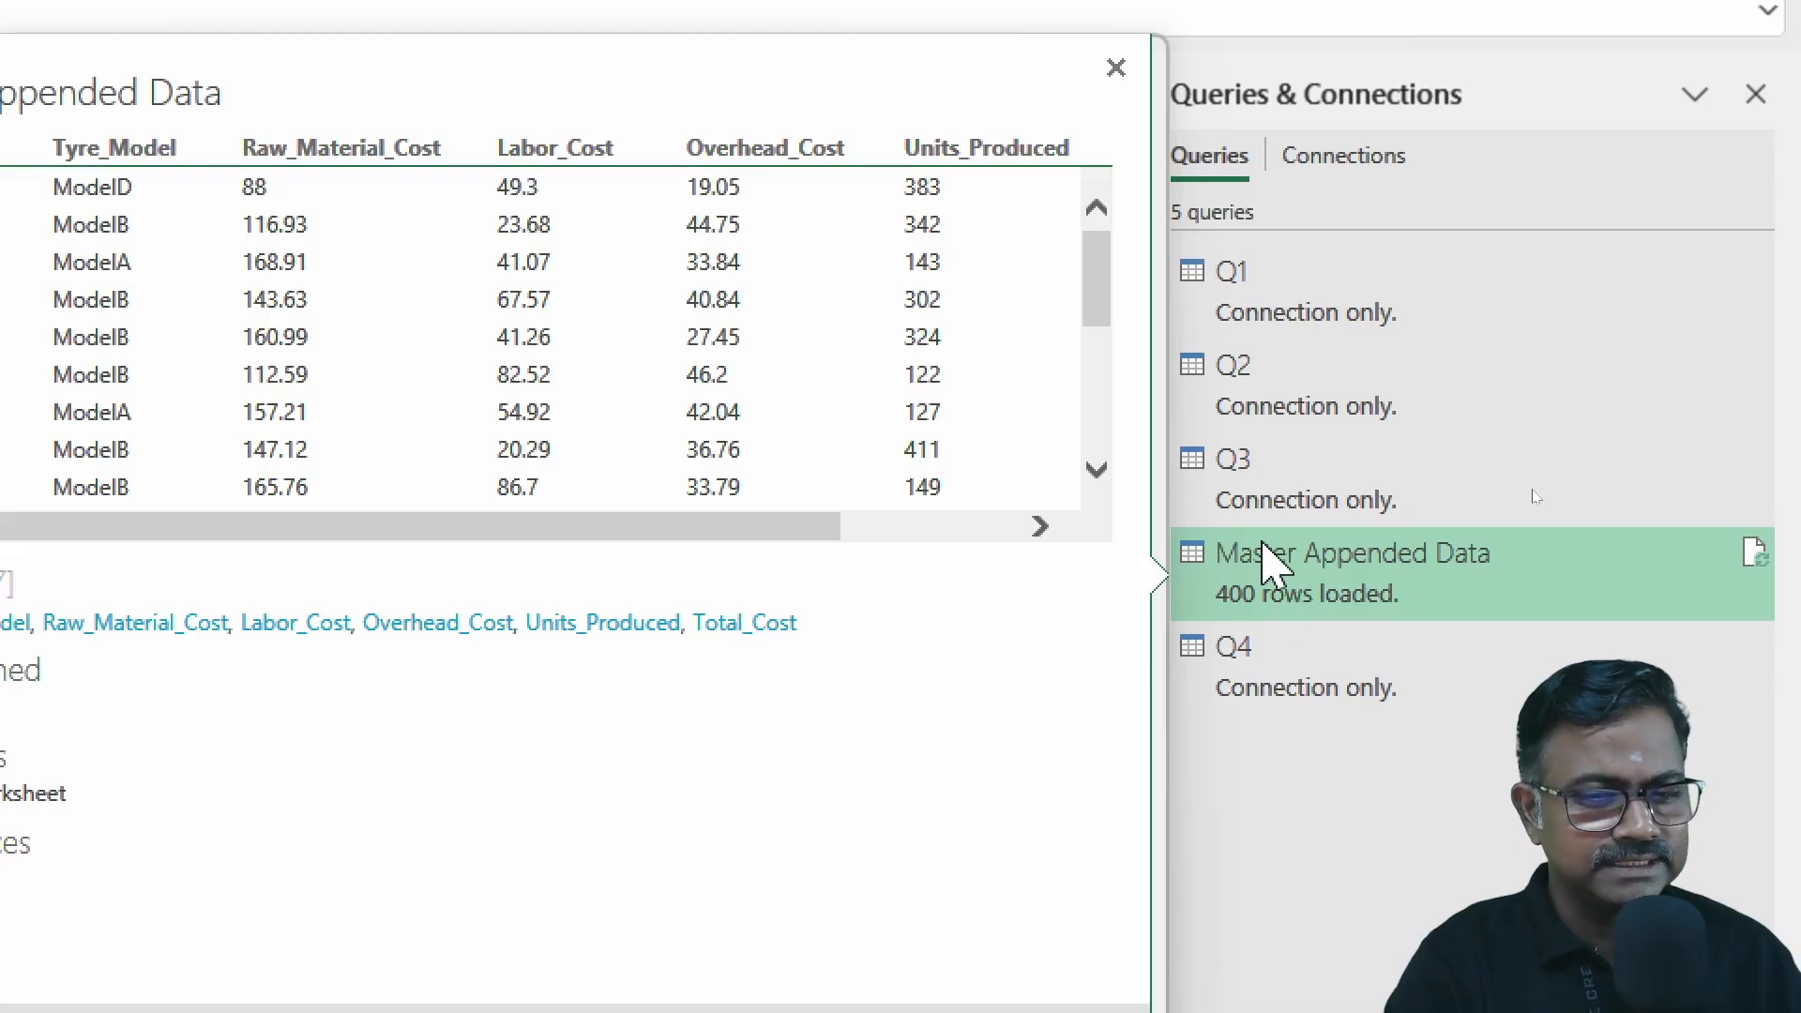